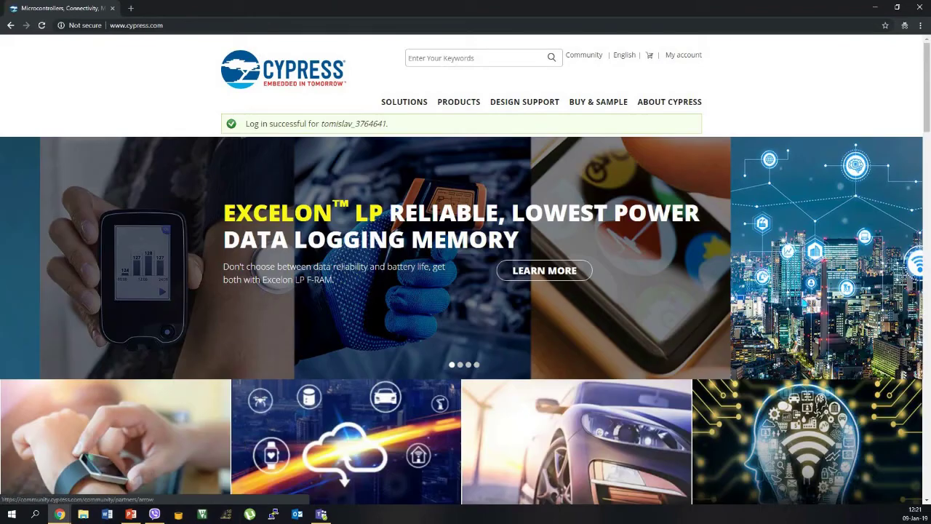
Find ModusToolbox among the PSoC MCU Software products on the Cypress site and open its product page.
click(447, 107)
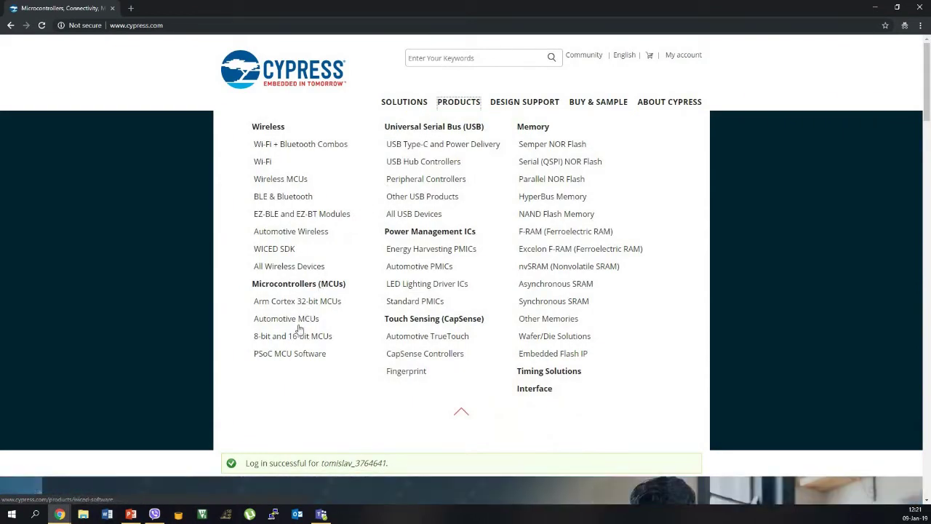
click(289, 354)
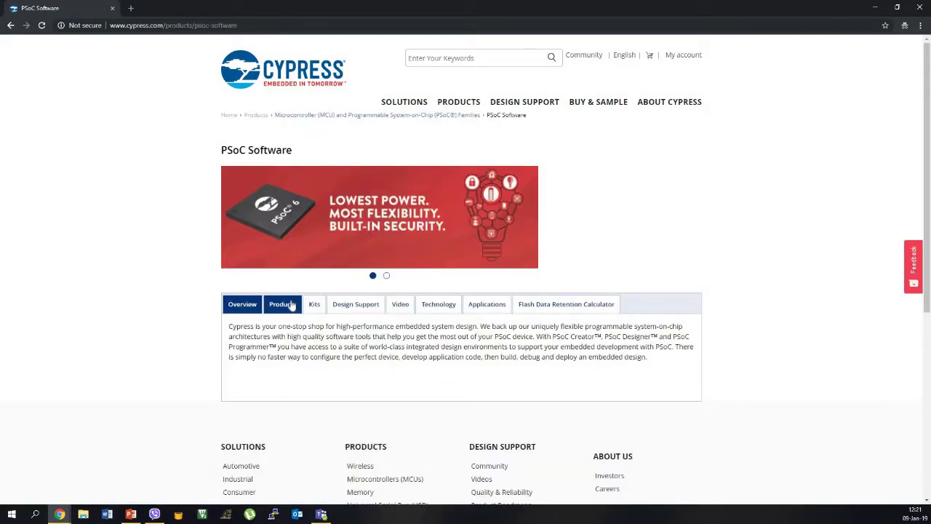
click(291, 305)
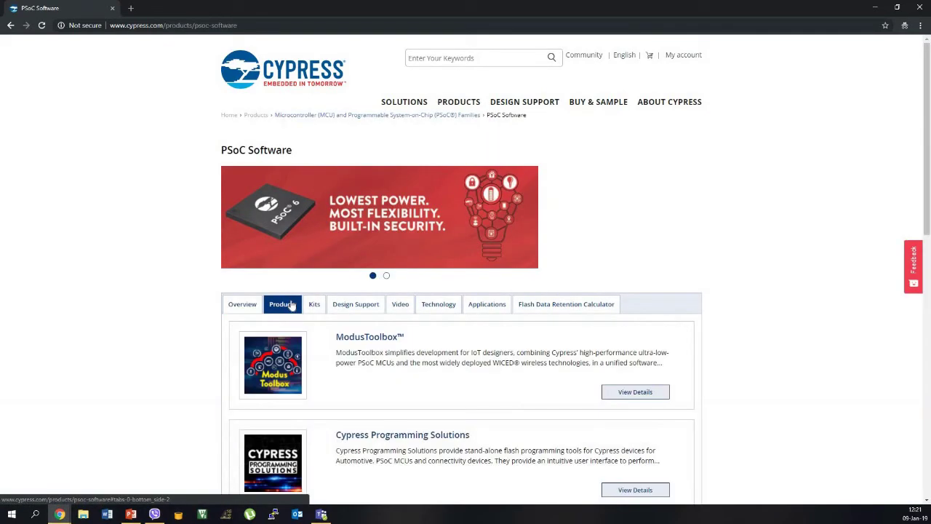
click(343, 341)
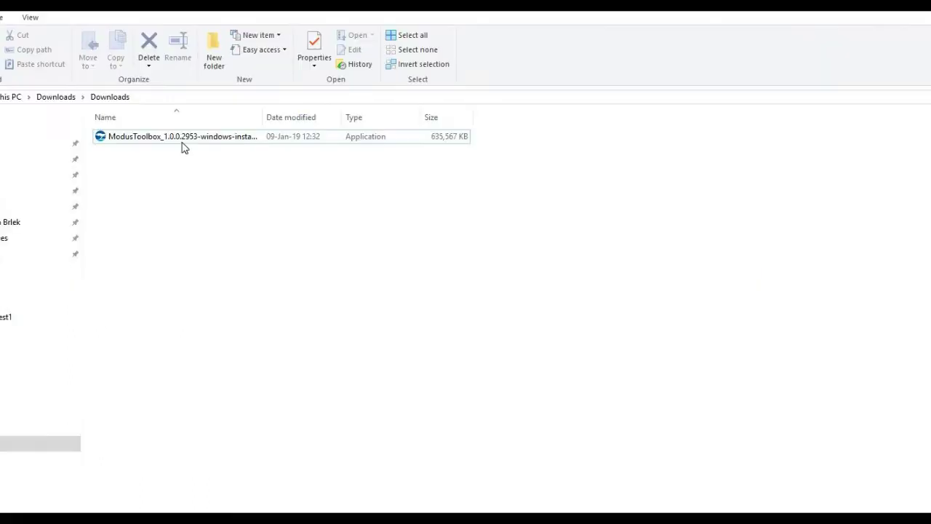
Run the ModusToolbox 1.0.0.2953 Windows installer from the Downloads folder and complete its setup wizard.
double_click(182, 142)
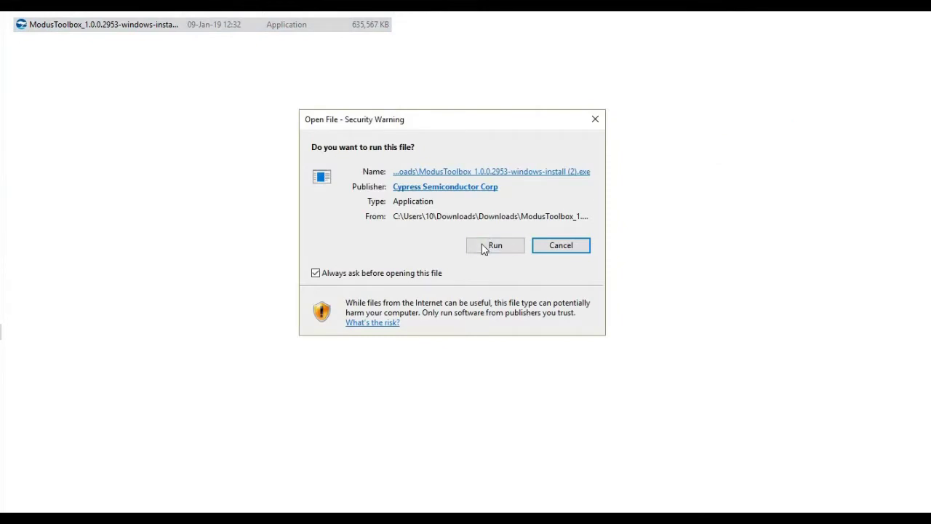
click(487, 247)
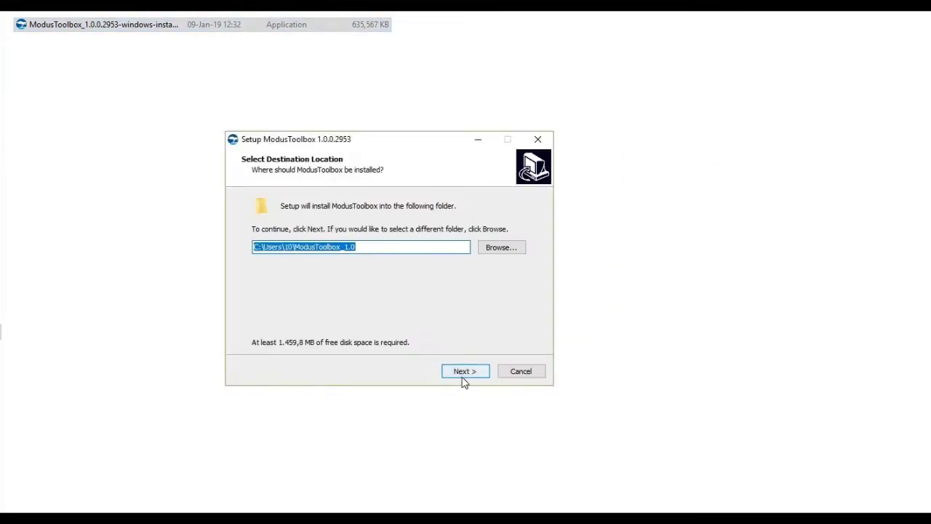
click(293, 247)
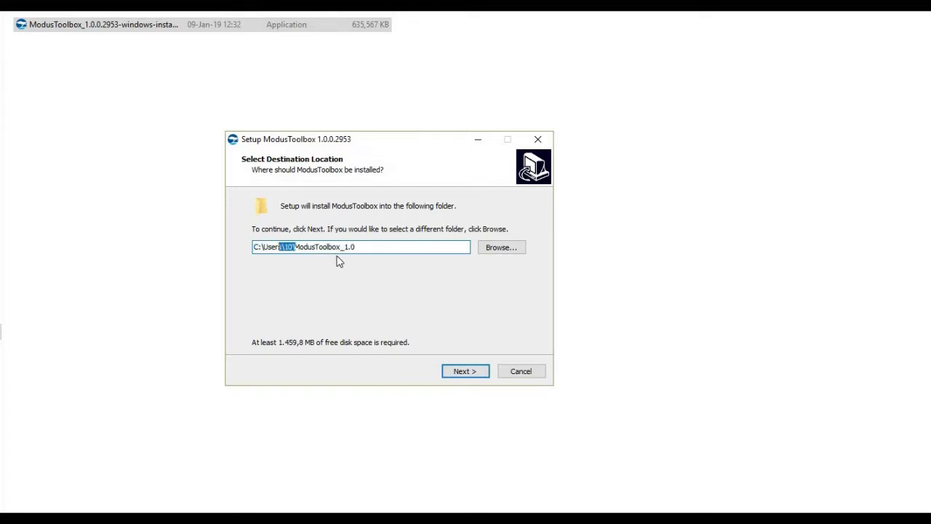
key(BackSpace)
click(458, 373)
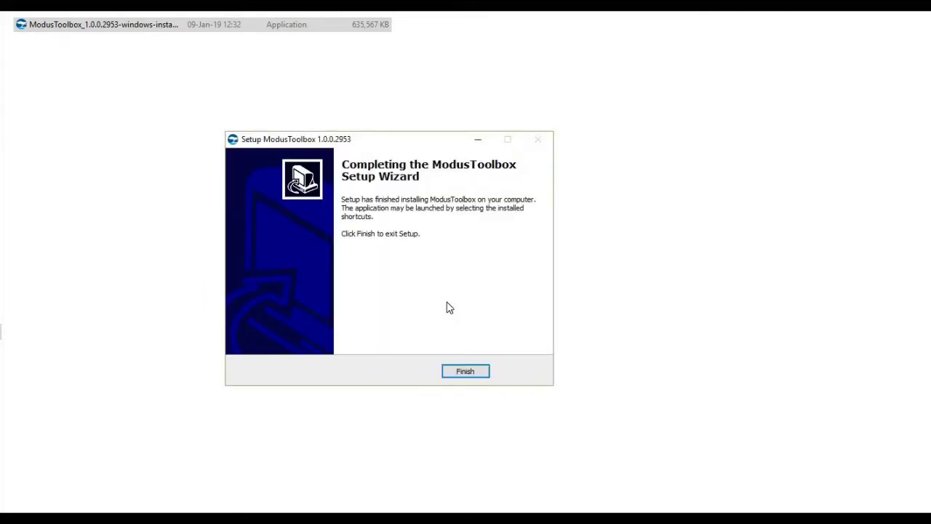
click(466, 371)
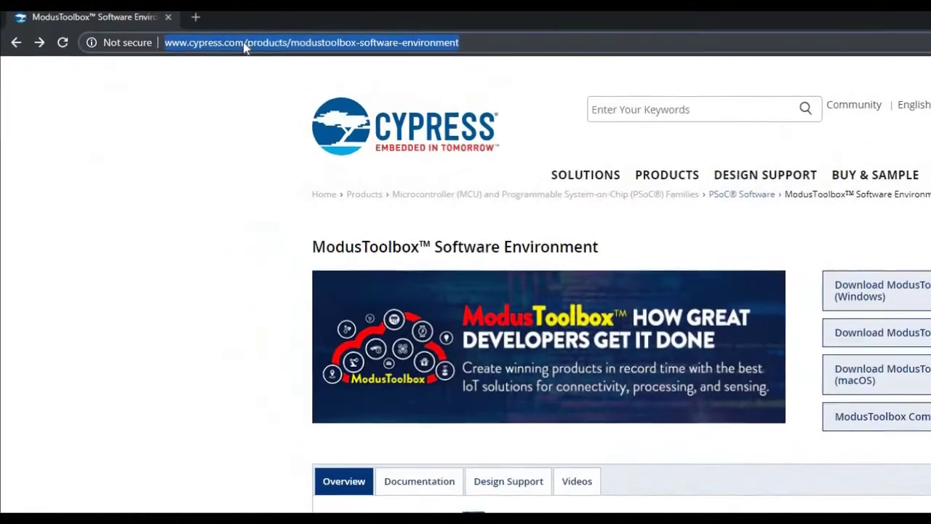
Go to code.visualstudio.com/download in the browser and download Visual Studio Code for Windows.
text(code.v)
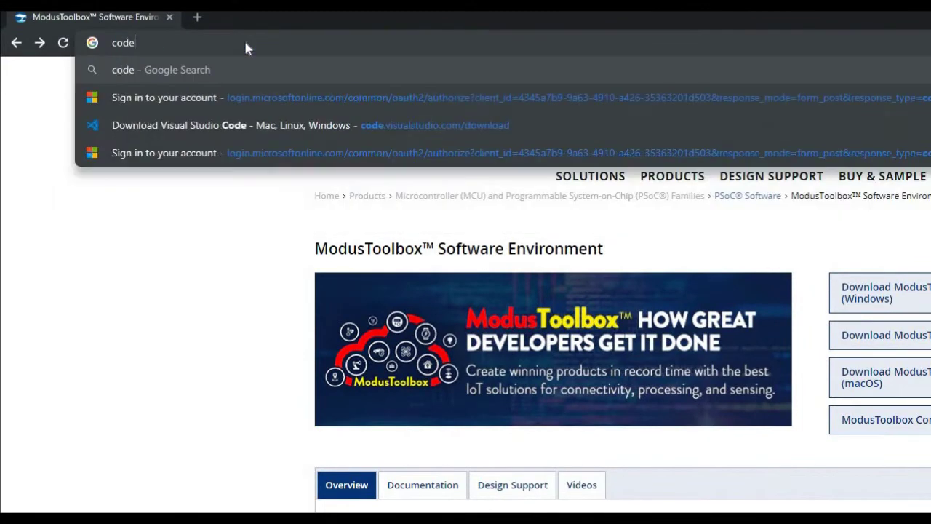
text(isualst)
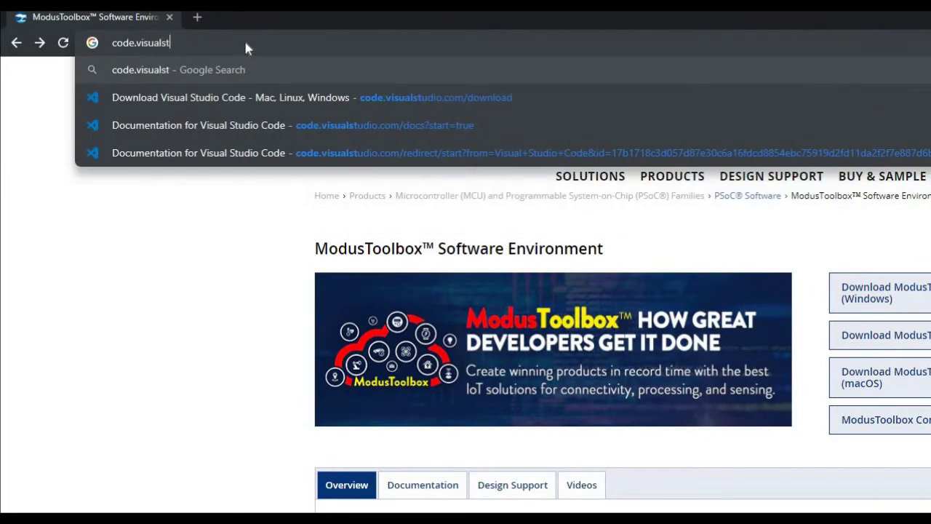
text(udio.com/do)
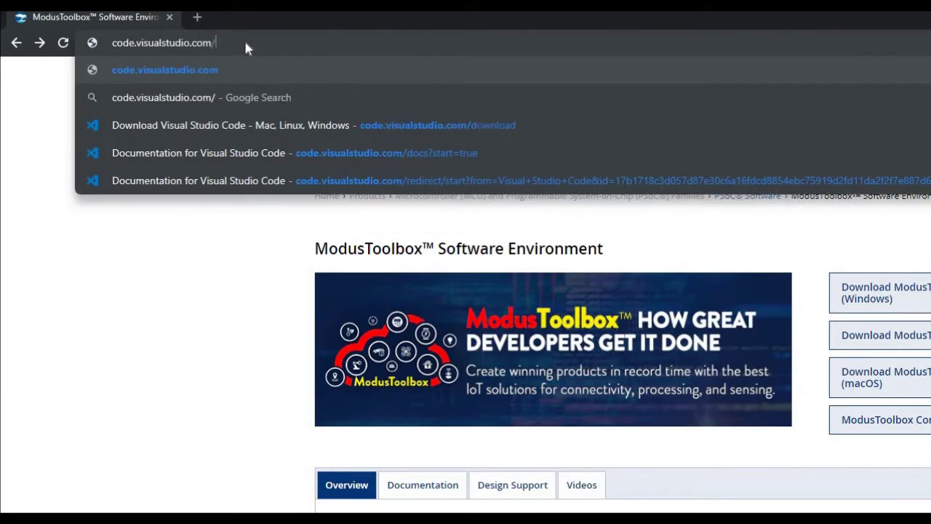
text(wnload)
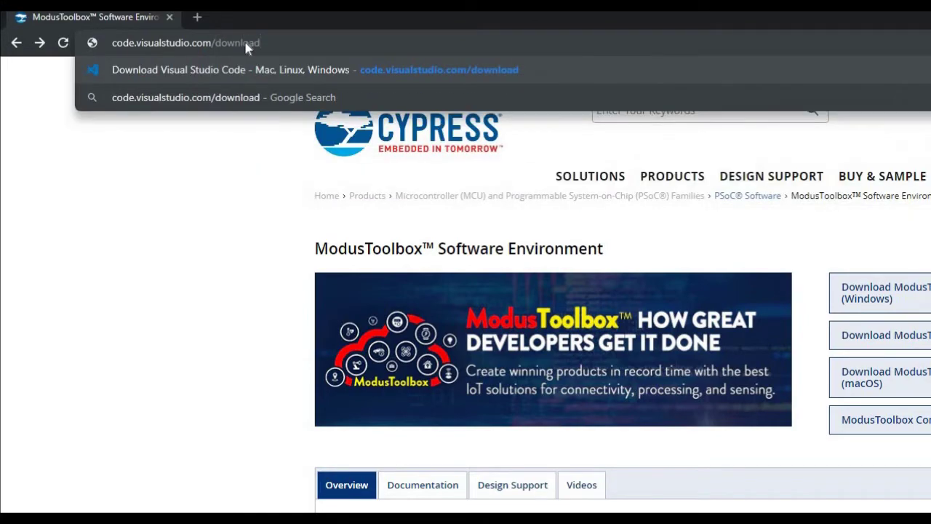
key(Return)
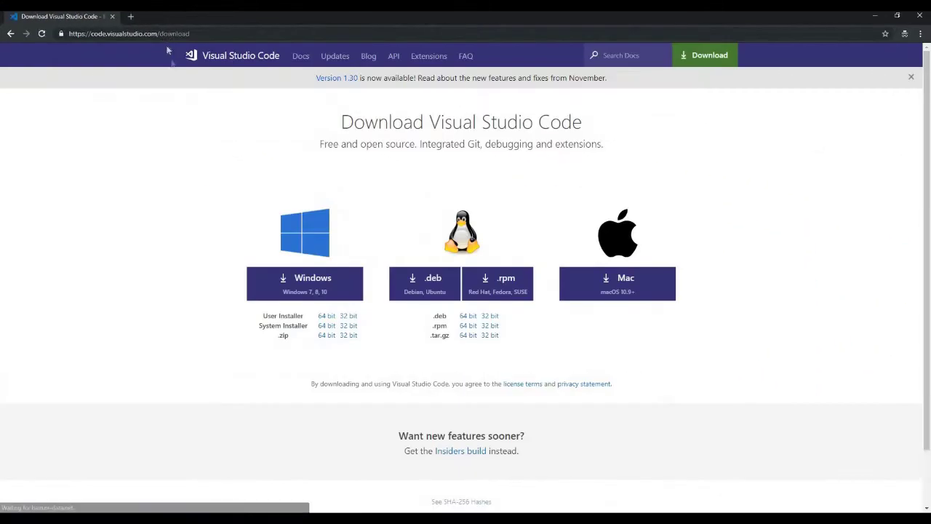
click(284, 282)
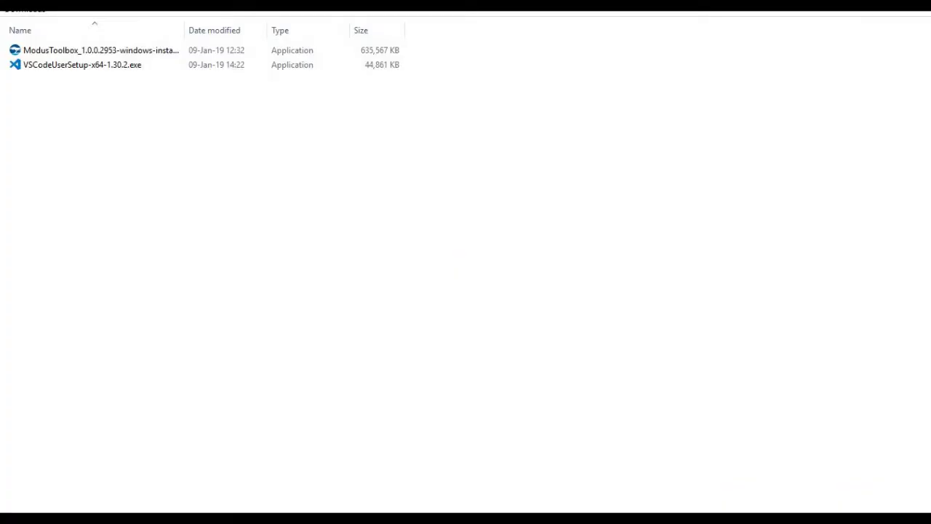
Run VSCodeUserSetup-x64-1.30.2.exe from the Downloads folder and accept the Visual Studio Code license agreement.
double_click(66, 64)
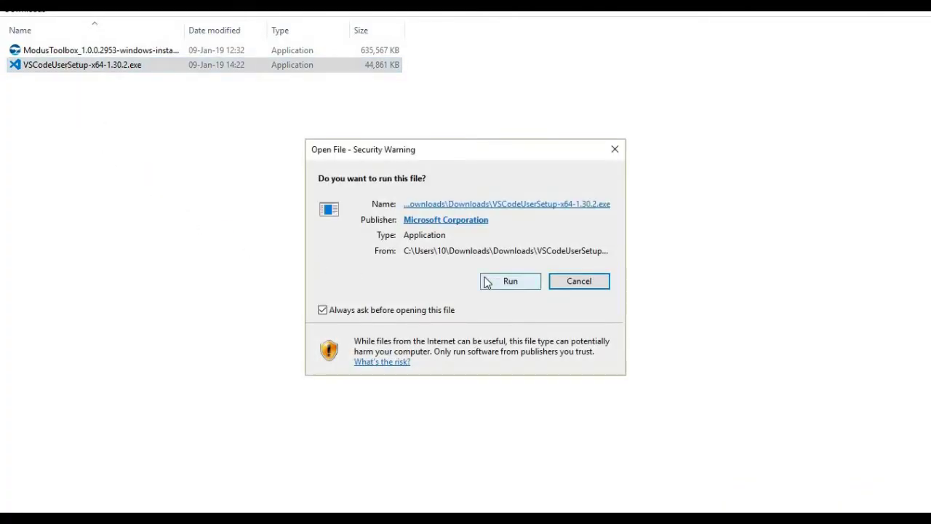
click(487, 282)
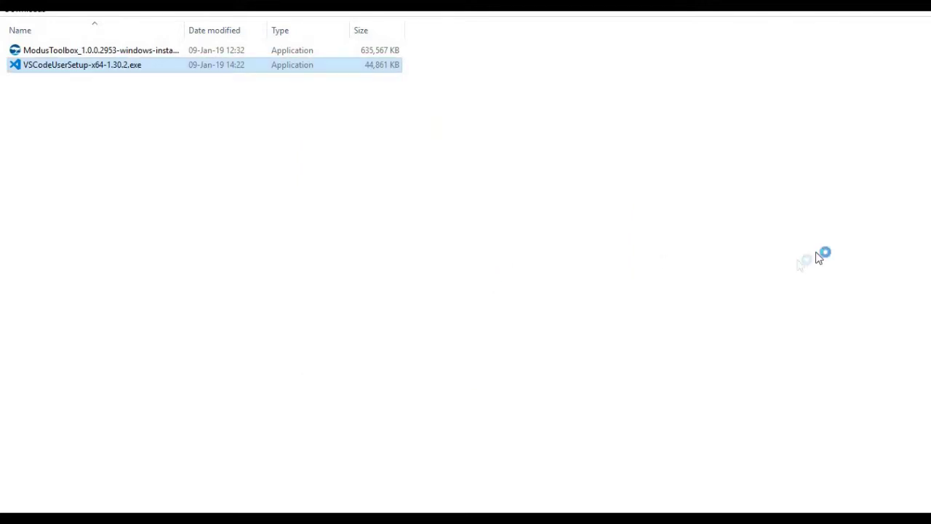
click(488, 384)
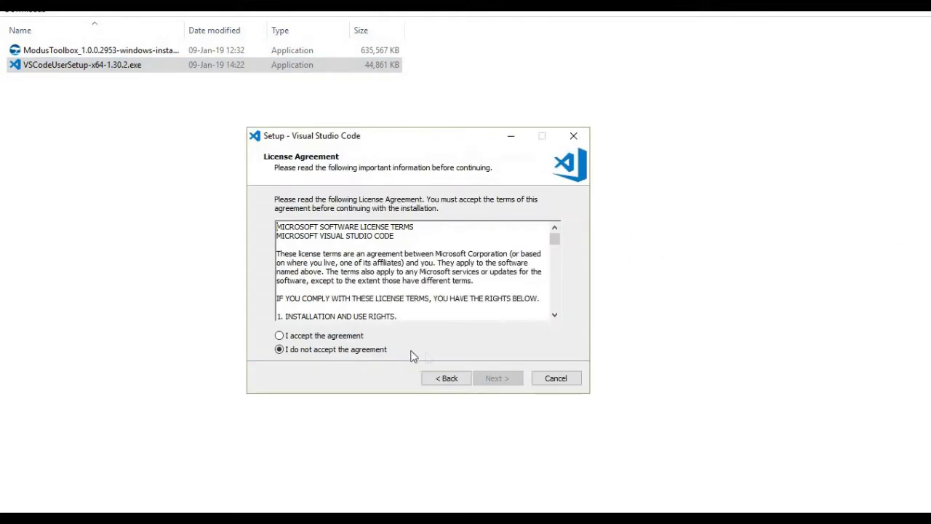
click(350, 339)
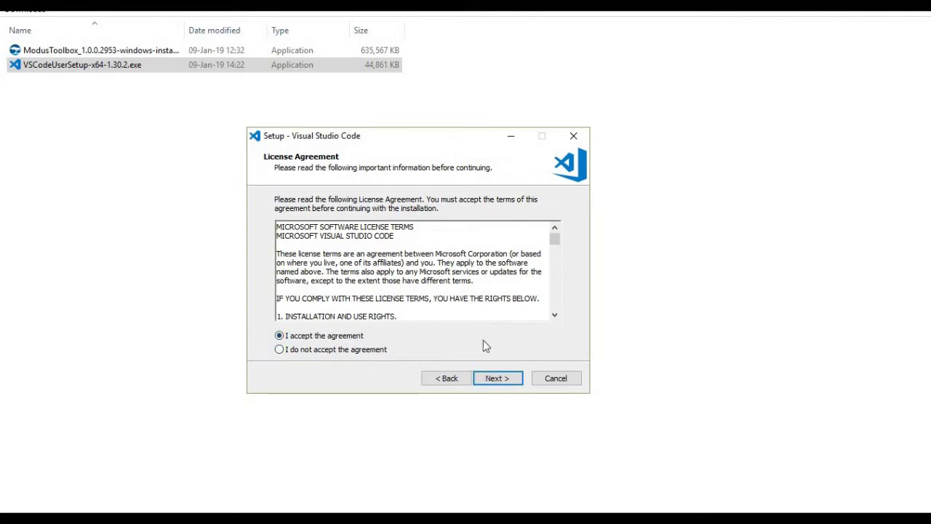
click(556, 271)
drag(554, 266, 537, 342)
click(498, 379)
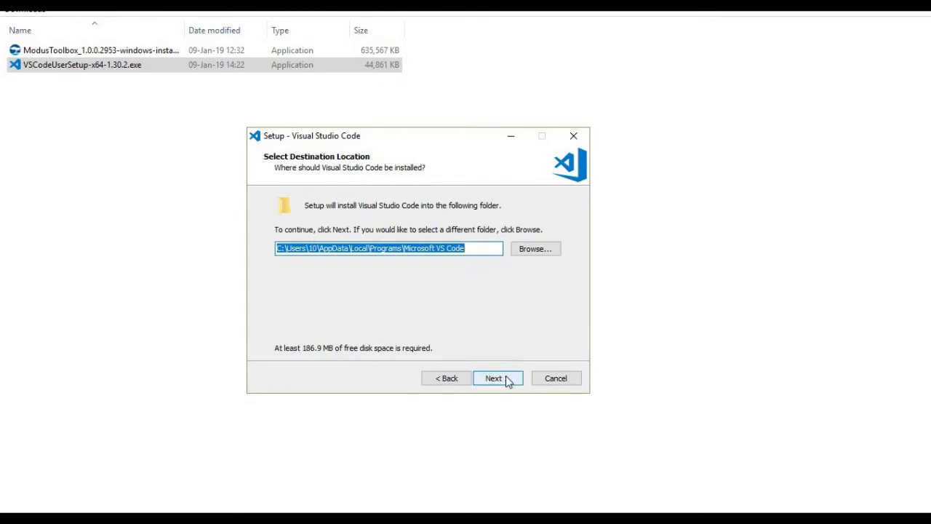
Install Visual Studio Code with the default folder, Start Menu and task settings, and finish setup without launching it.
click(505, 375)
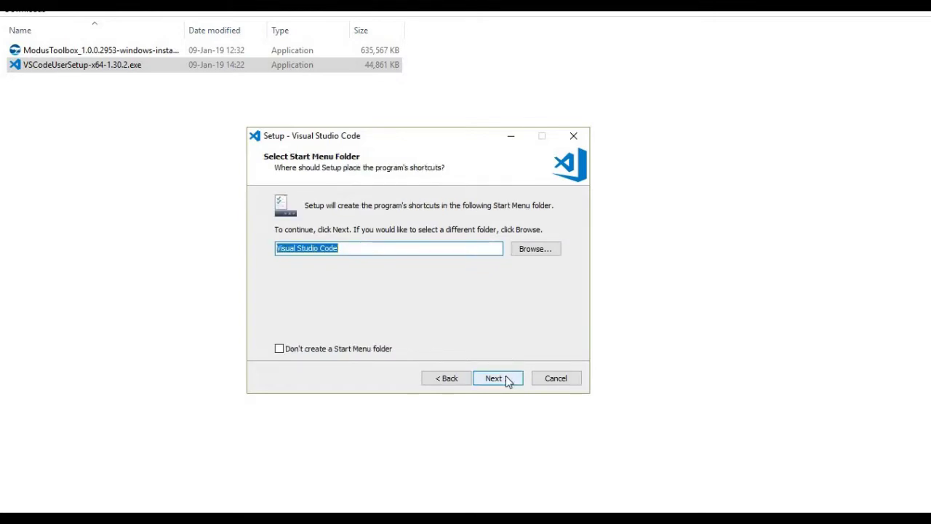
click(505, 376)
click(505, 376)
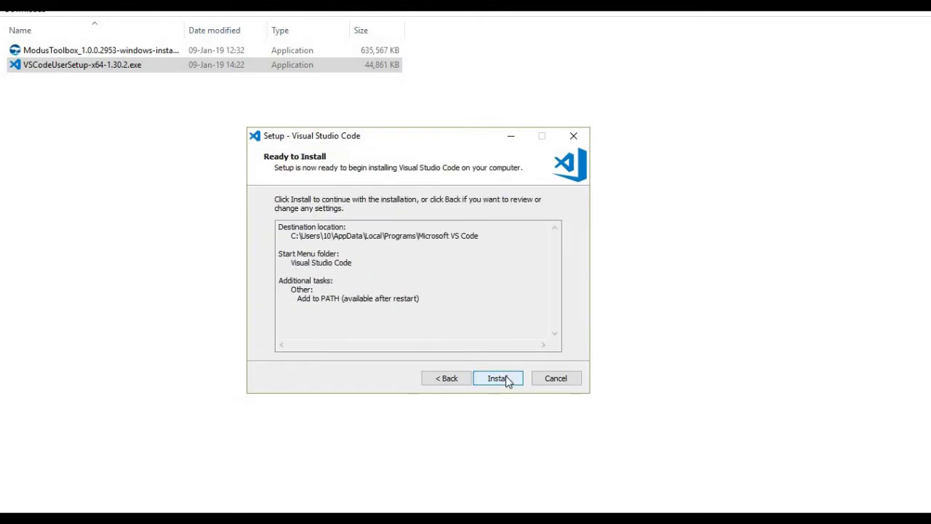
click(507, 378)
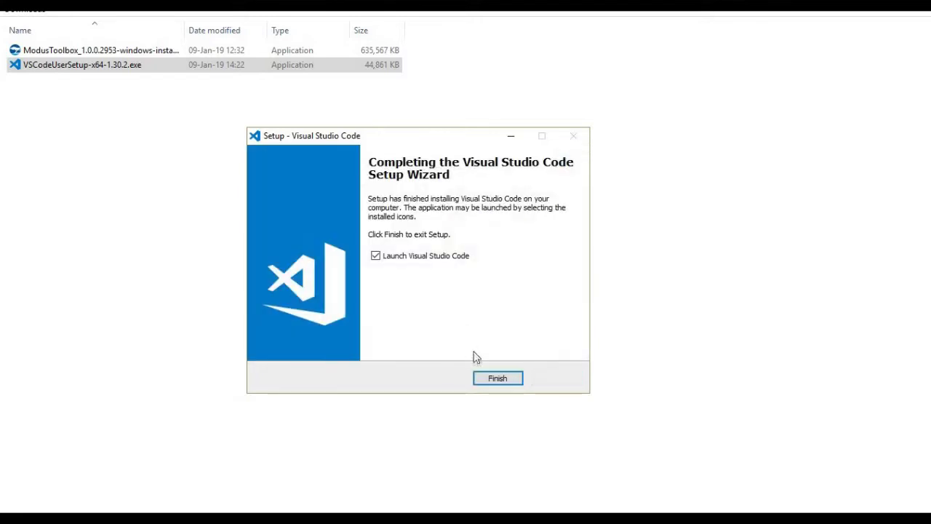
click(443, 256)
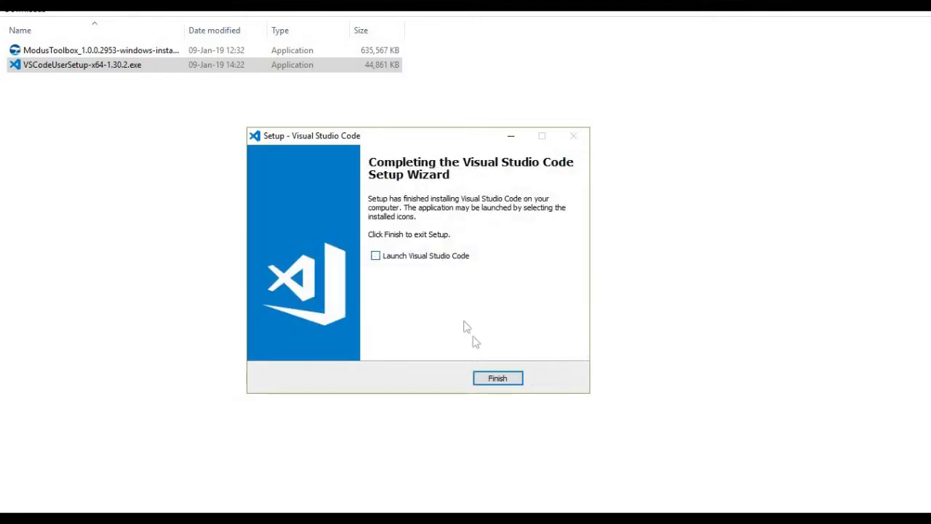
click(497, 379)
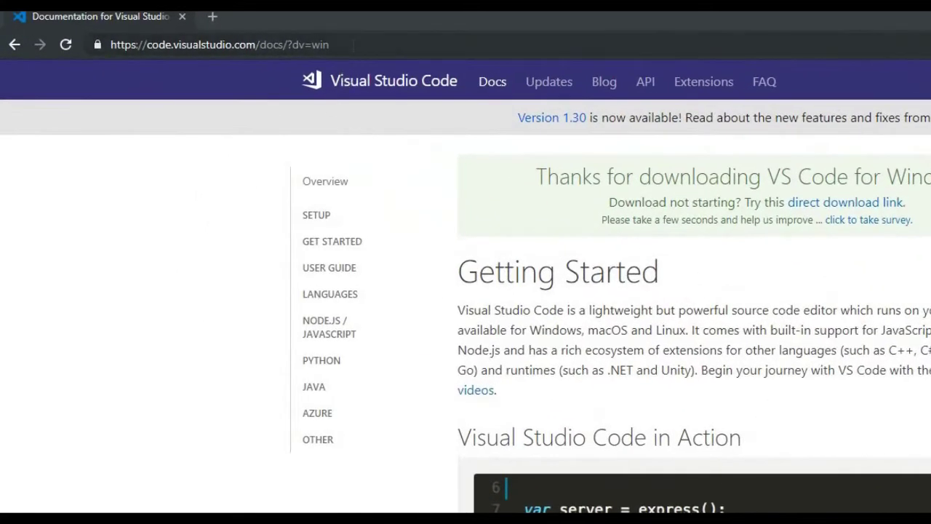
Open developer.arm.com/open-source/gnu-toolchain/gnu-rm/downloads in the browser and download the unsigned Windows 32-bit installer gcc-arm-none-eabi-8-2018-q4-major-win32.exe.
click(354, 45)
text(https://developer.arm.com/open-source/gnu-toolchain/gnu-rm/downloads)
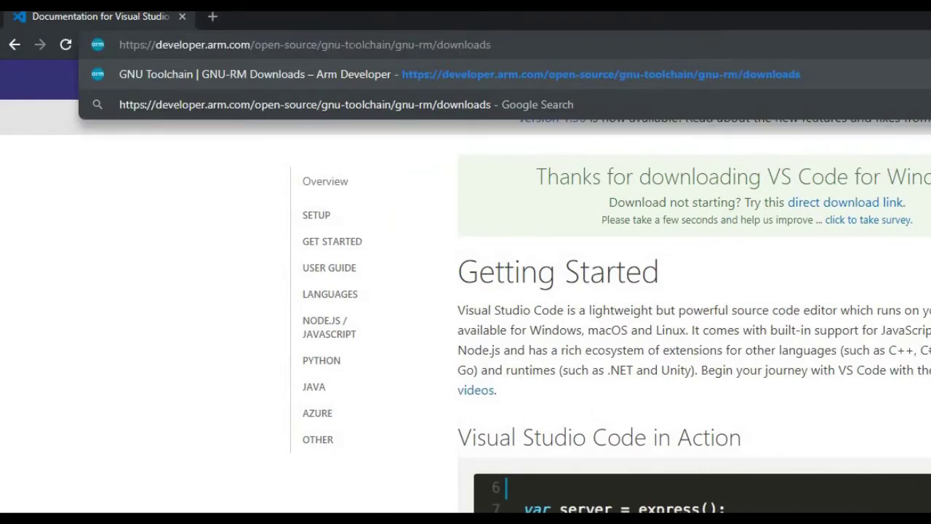
key(Return)
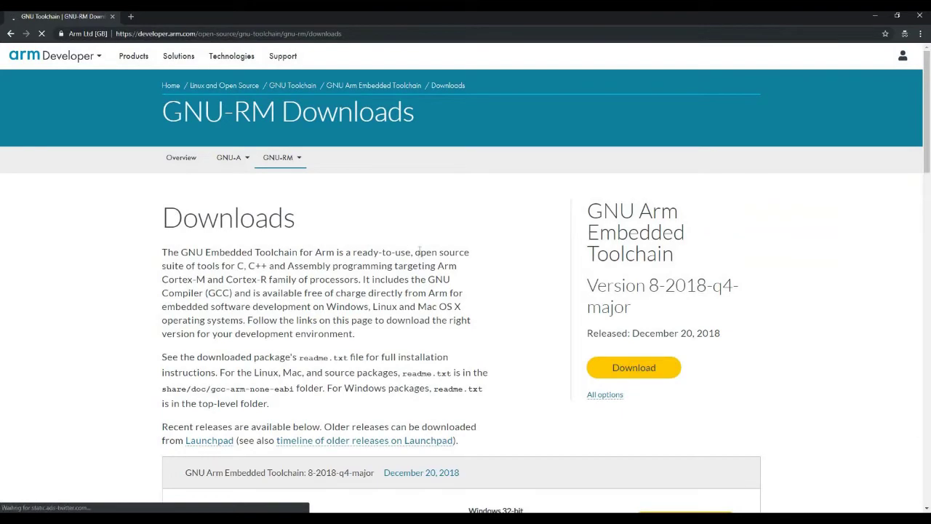
scroll(420, 254, down, 3)
scroll(419, 254, down, 2)
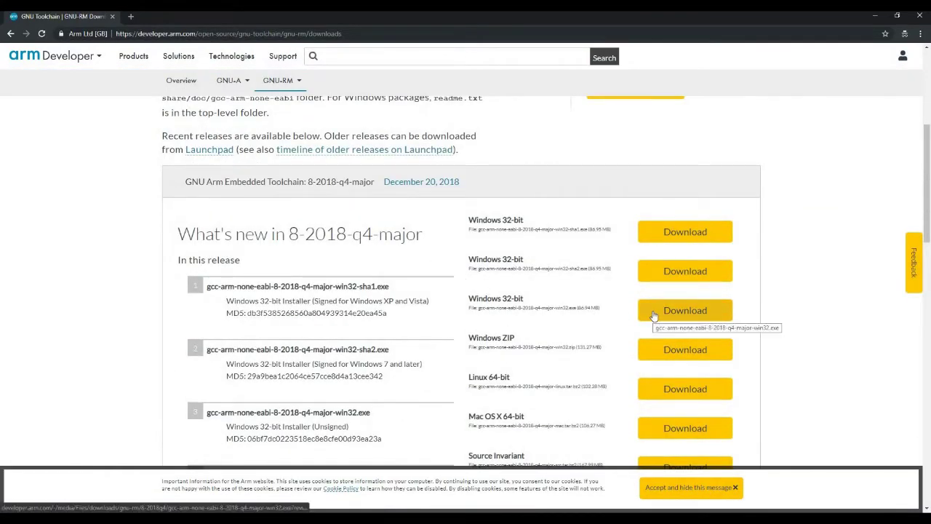
click(653, 315)
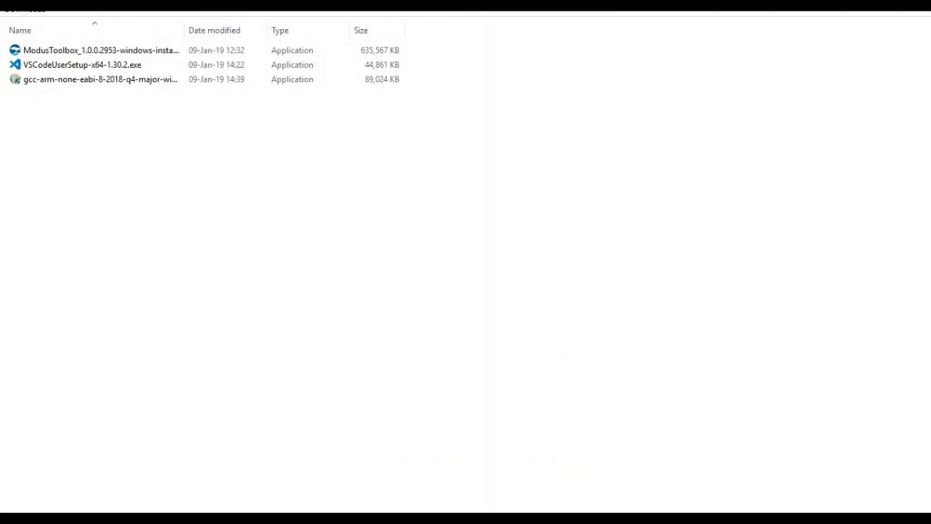
Run the downloaded gcc-arm-none-eabi installer in English, accept the license and install the GNU ARM tools in the default folder.
click(79, 81)
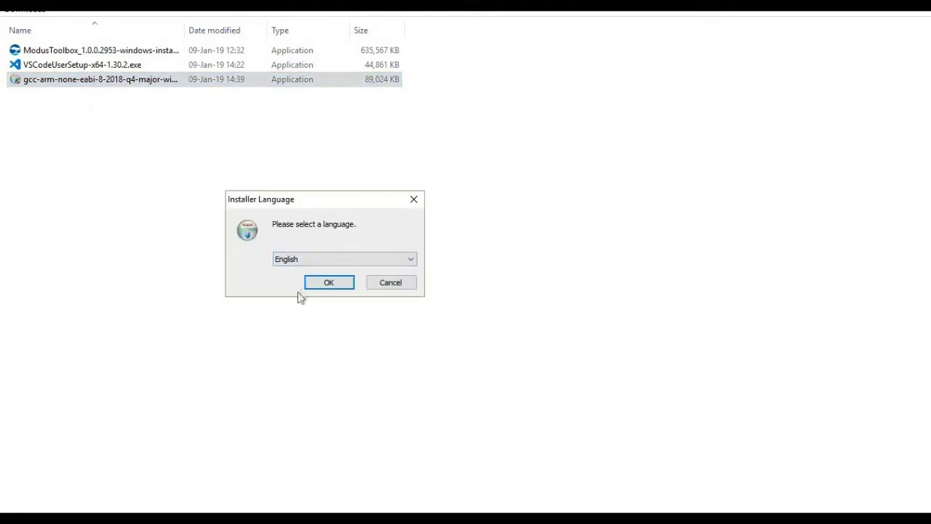
click(312, 288)
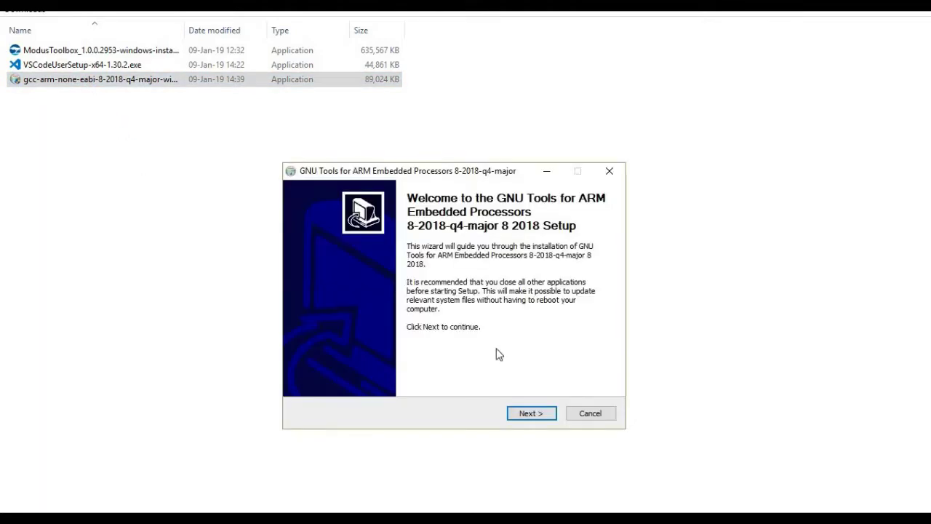
click(527, 413)
scroll(559, 309, down, 15)
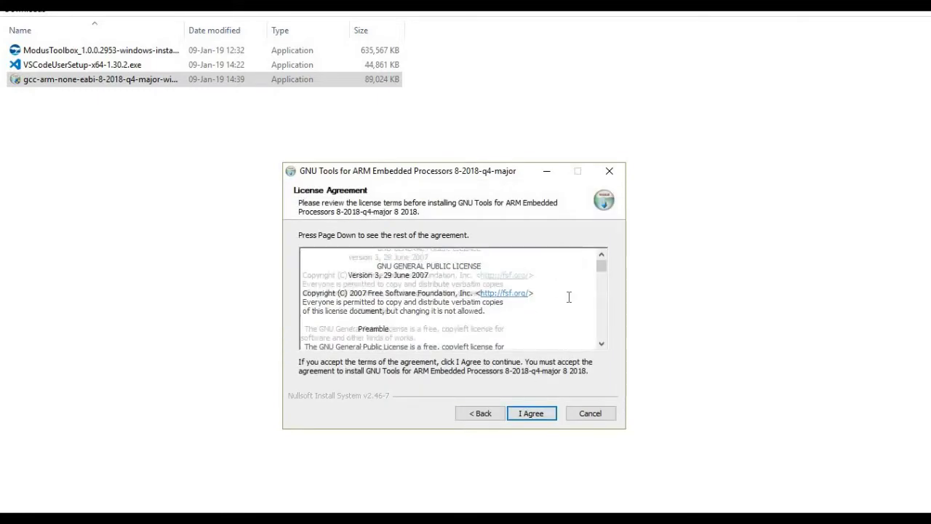
scroll(603, 324, down, 10)
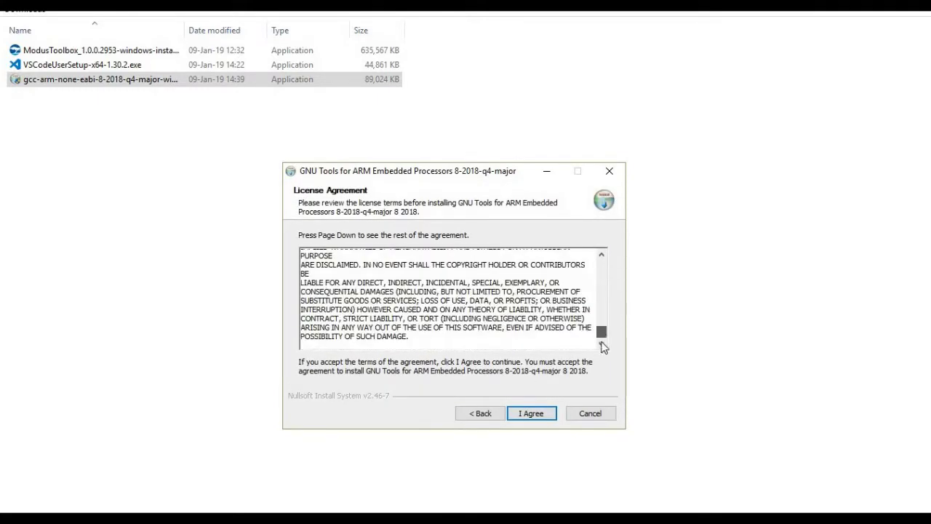
click(532, 413)
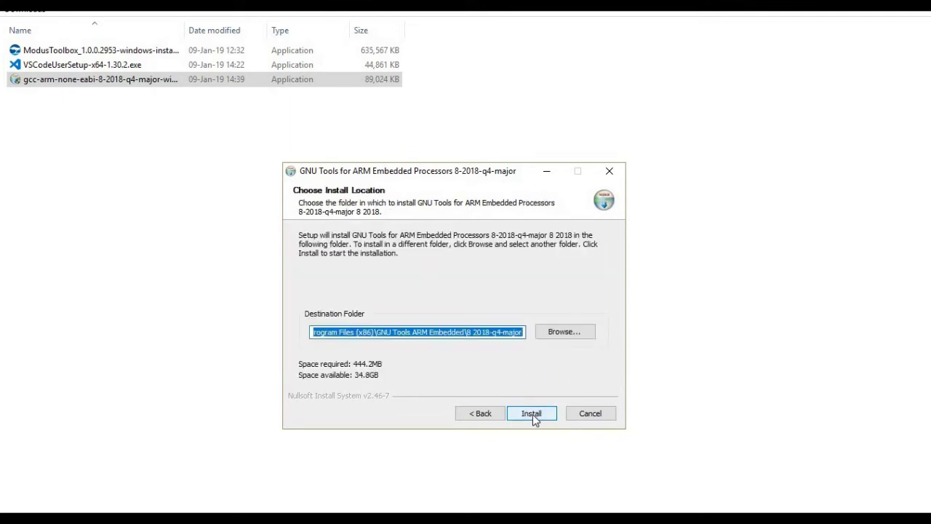
click(531, 413)
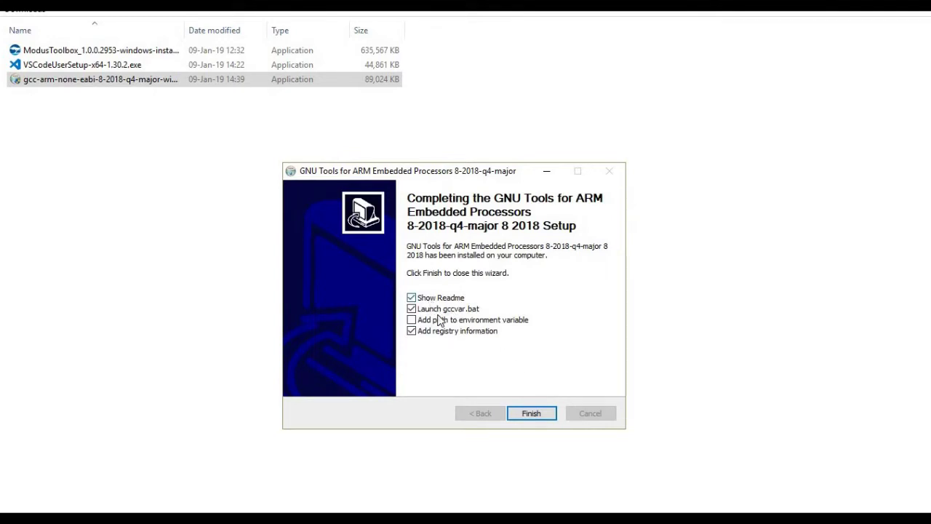
Finish the GNU Tools for ARM setup without adding the path to the environment variable, and close the launched command prompt.
click(523, 417)
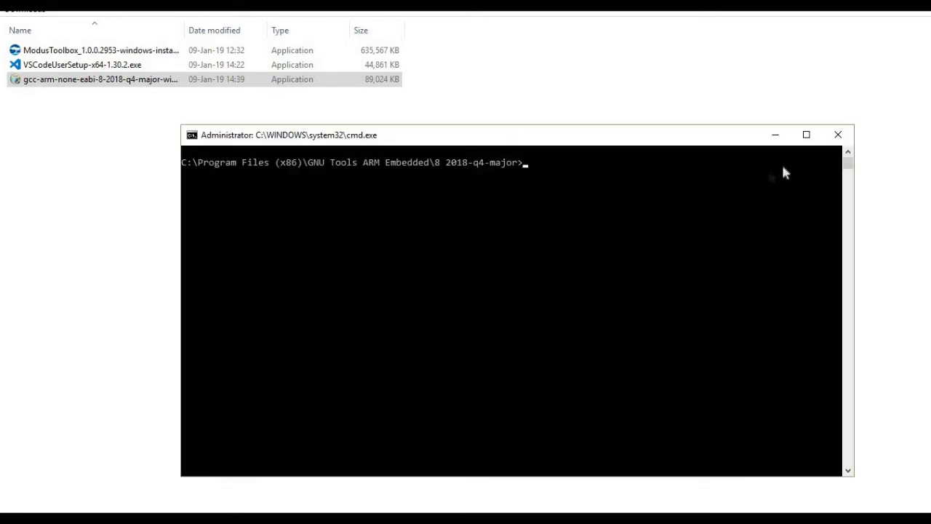
click(838, 135)
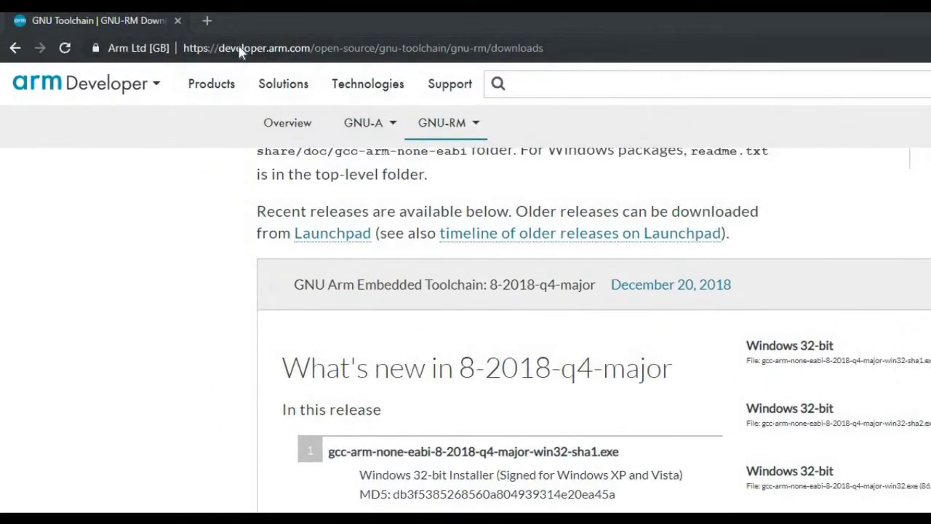
click(239, 48)
text(https://osdn.net/projects/mingw/releases/)
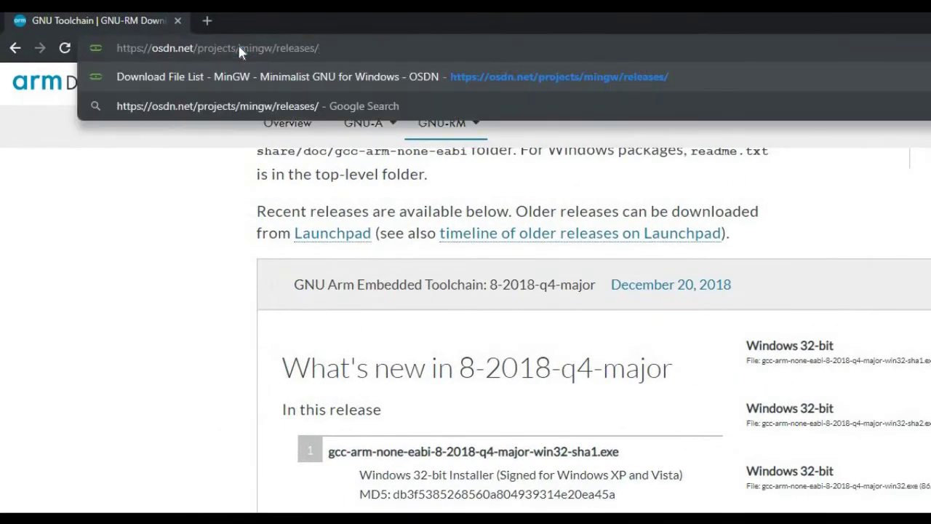
key(Return)
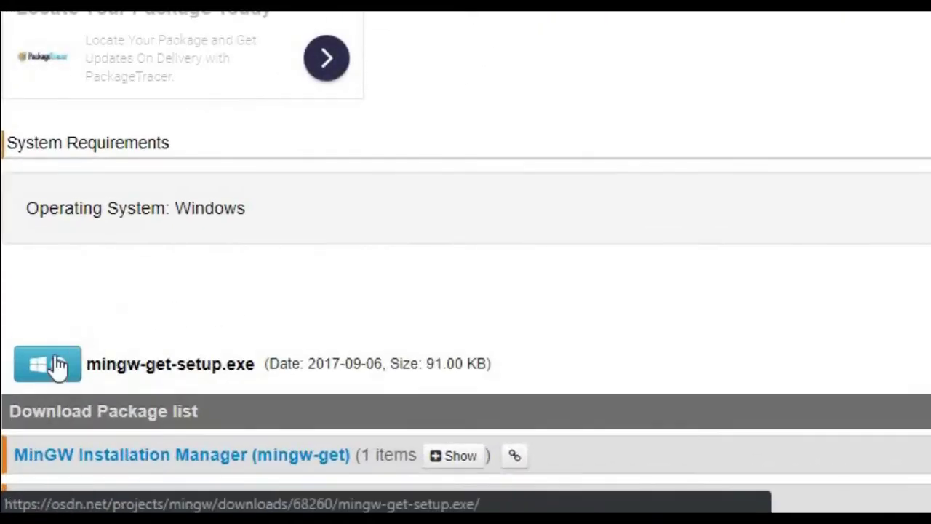
click(58, 365)
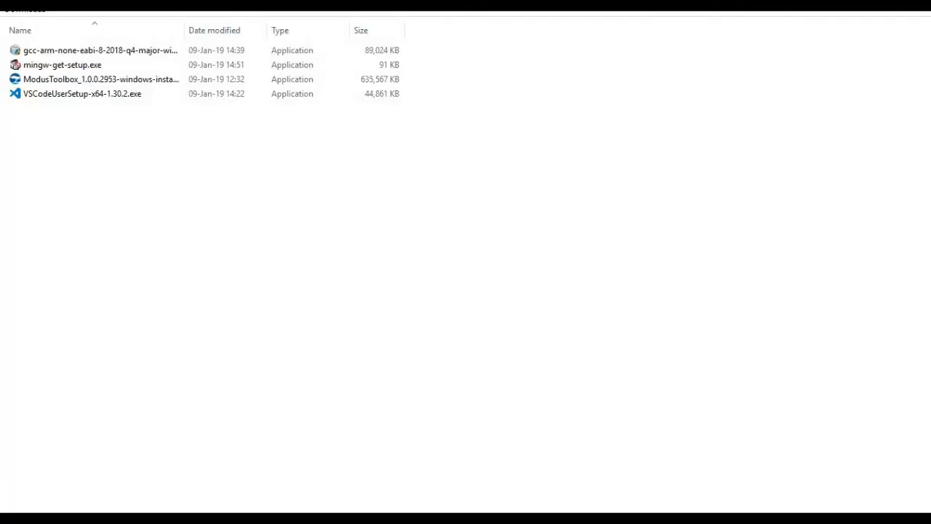
Run mingw-get-setup.exe from the Downloads folder and install the MinGW Installation Manager in C:\MinGW with the default preferences.
double_click(89, 65)
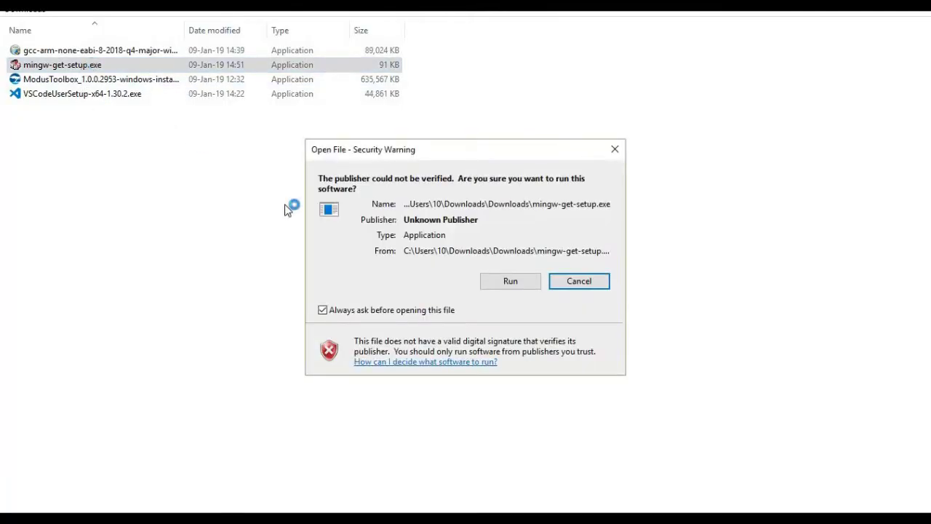
click(495, 281)
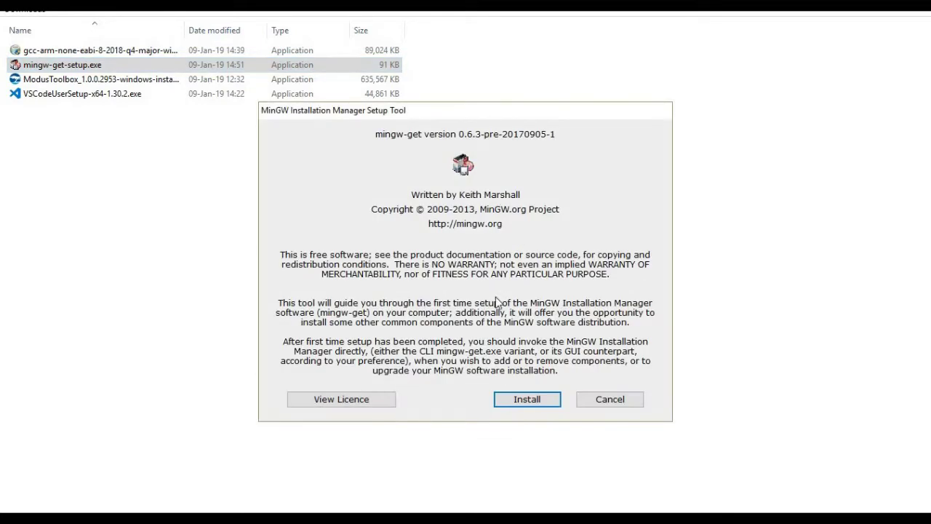
click(522, 400)
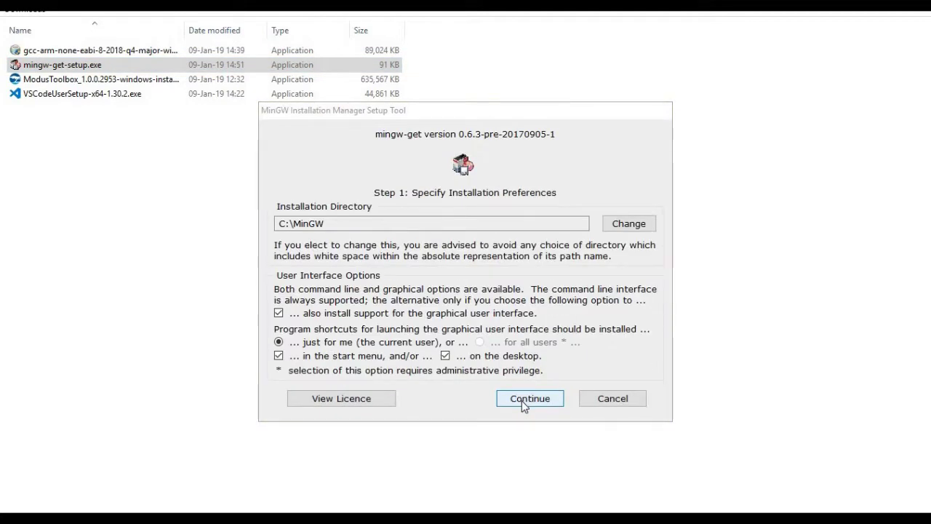
click(522, 402)
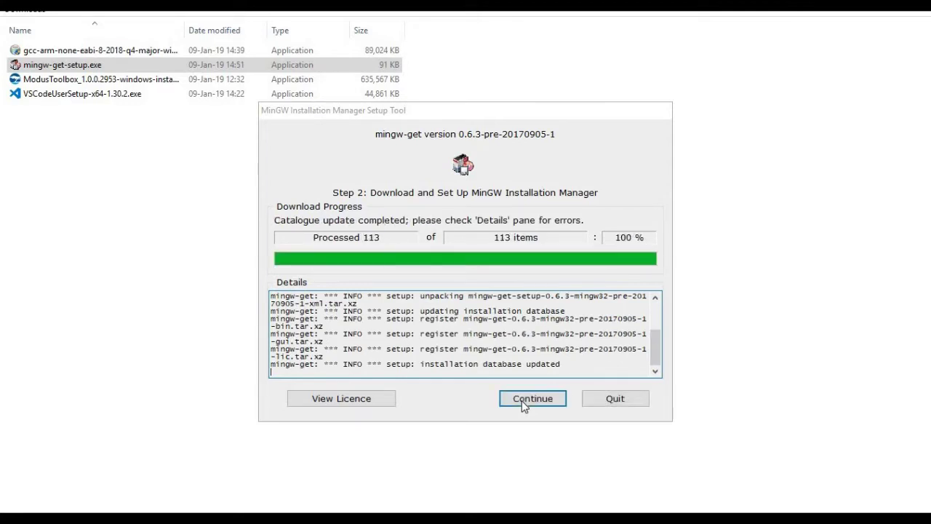
click(523, 402)
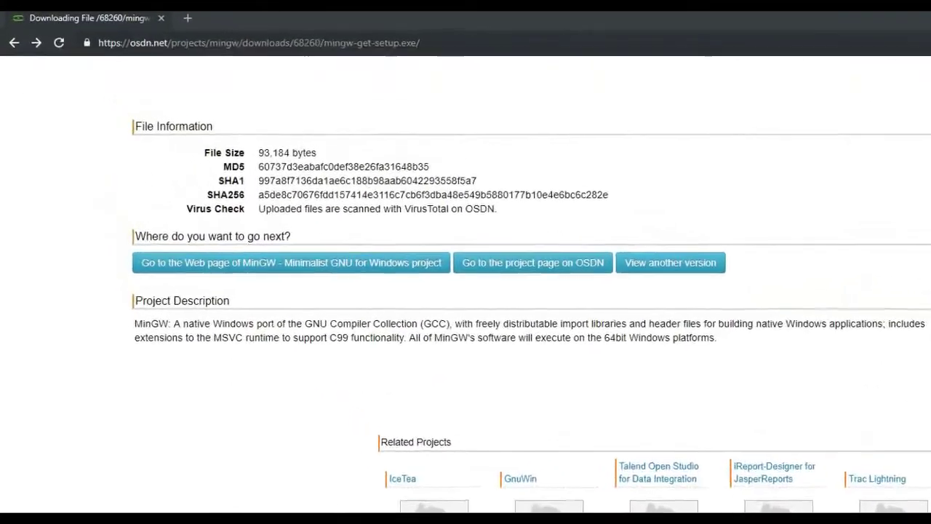
click(338, 45)
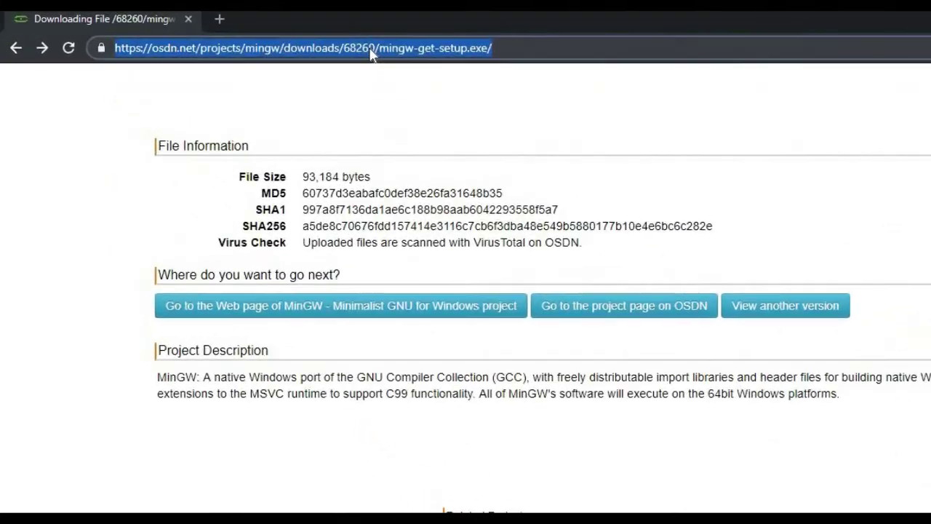
text(https://cmake.org/download/)
key(Return)
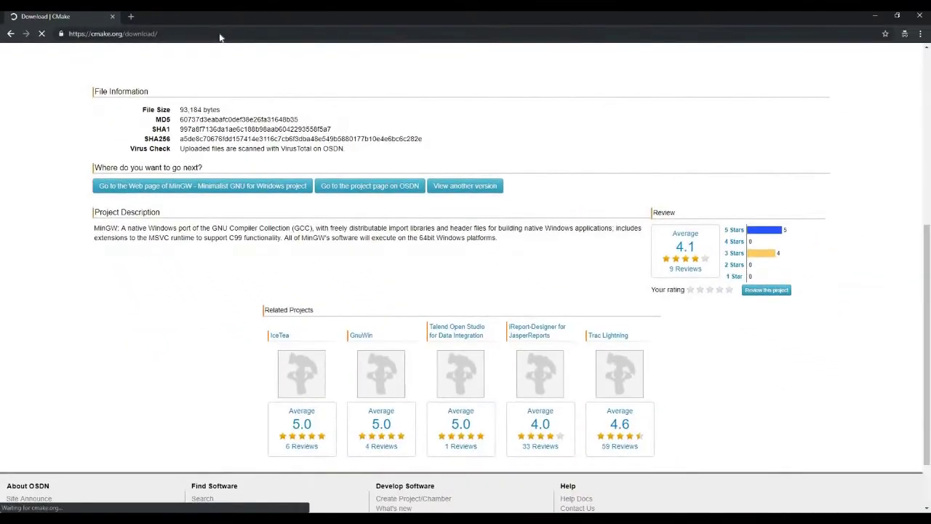
scroll(468, 199, down, 1)
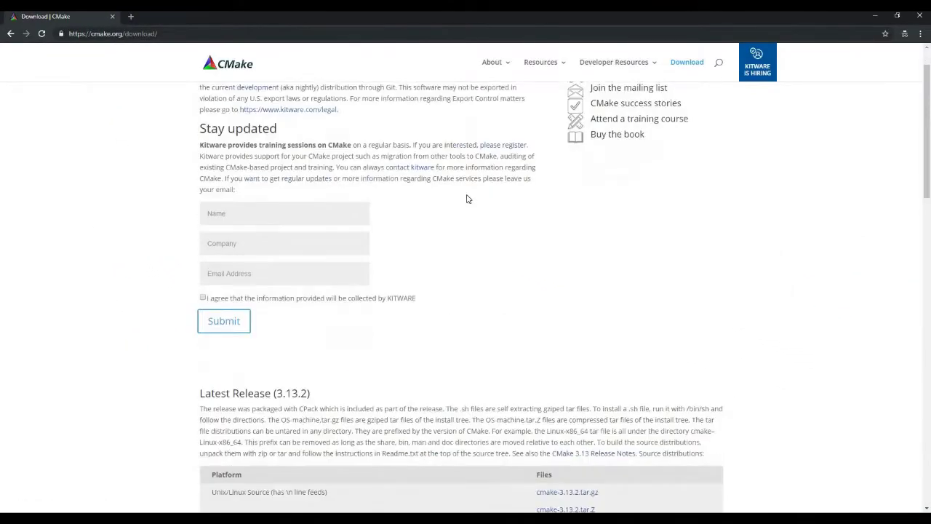
scroll(468, 199, down, 3)
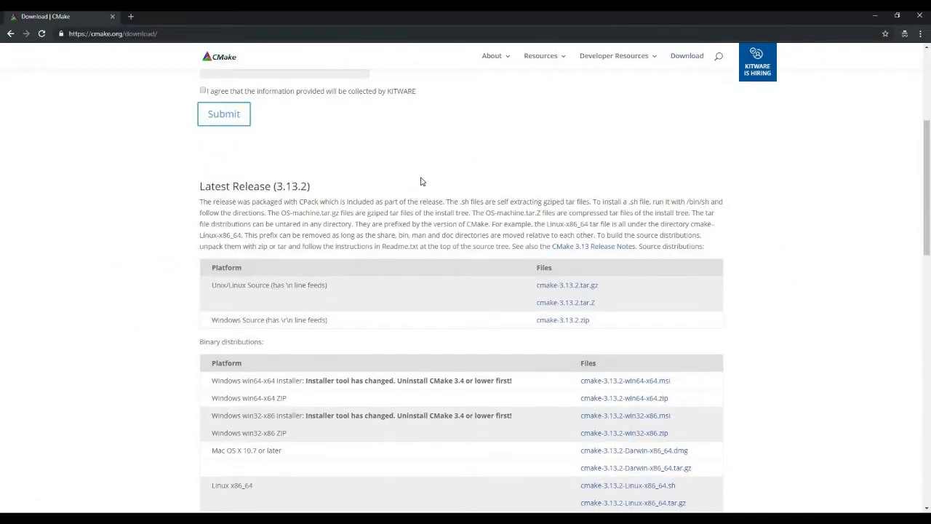
scroll(421, 181, down, 1)
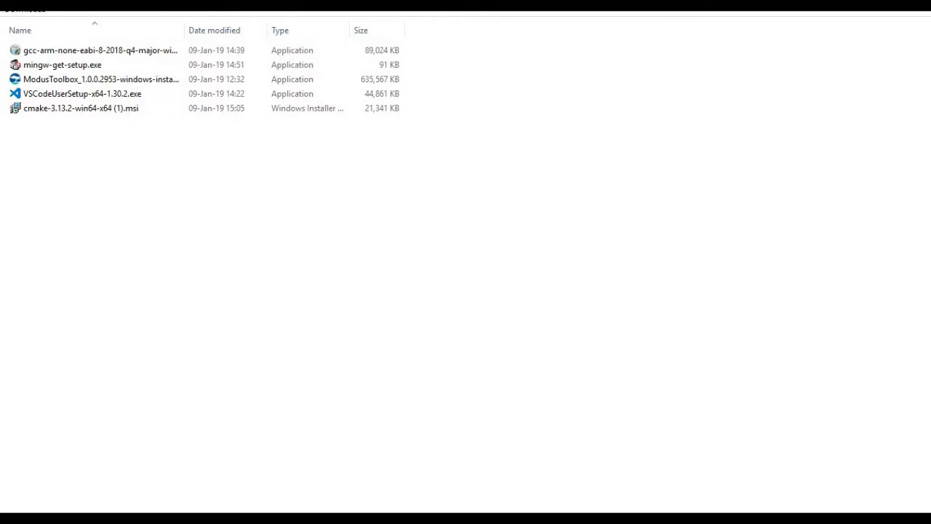
Run the downloaded CMake 3.13.2 installer, accept the license and install CMake without adding it to the system PATH.
double_click(89, 109)
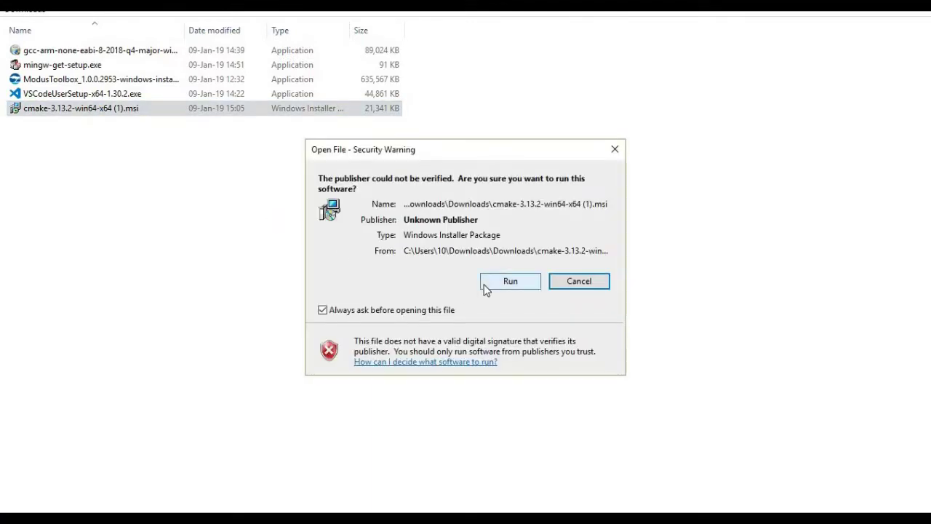
click(488, 284)
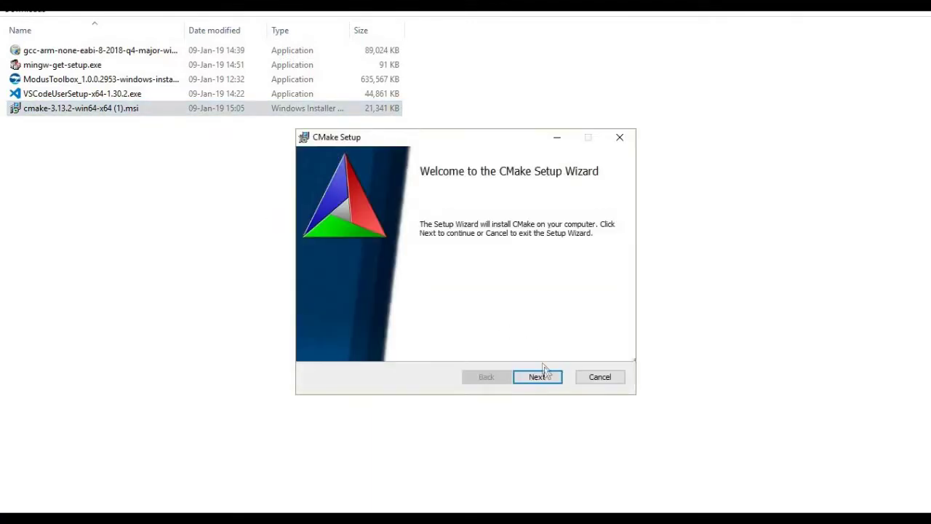
click(547, 377)
click(452, 342)
click(538, 377)
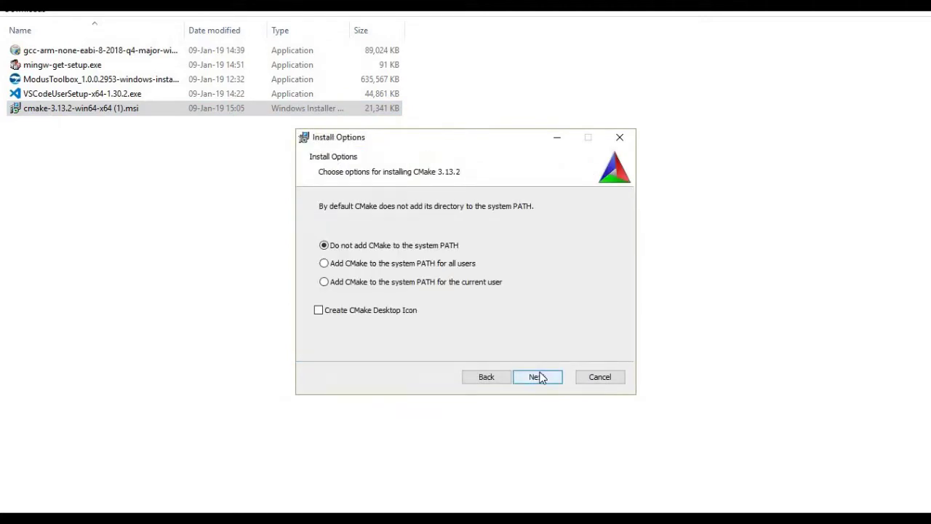
click(540, 377)
click(541, 377)
click(541, 377)
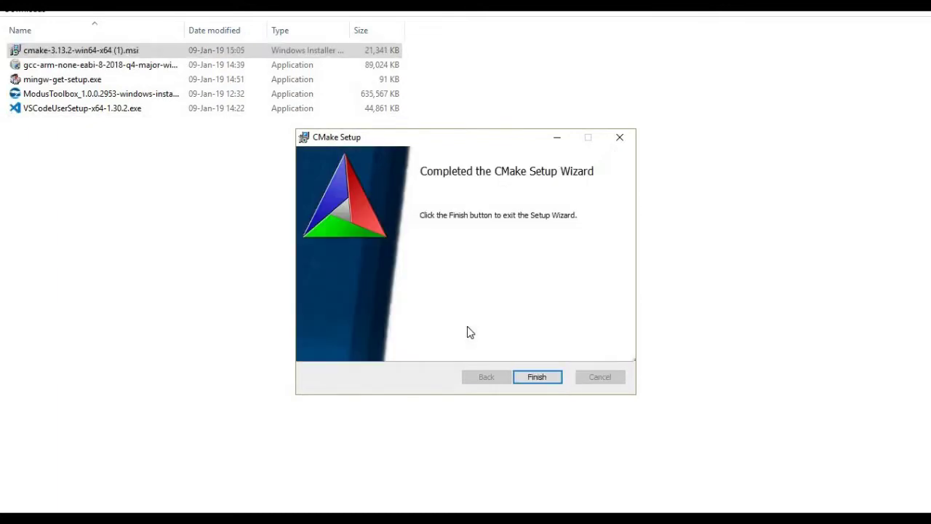
click(536, 376)
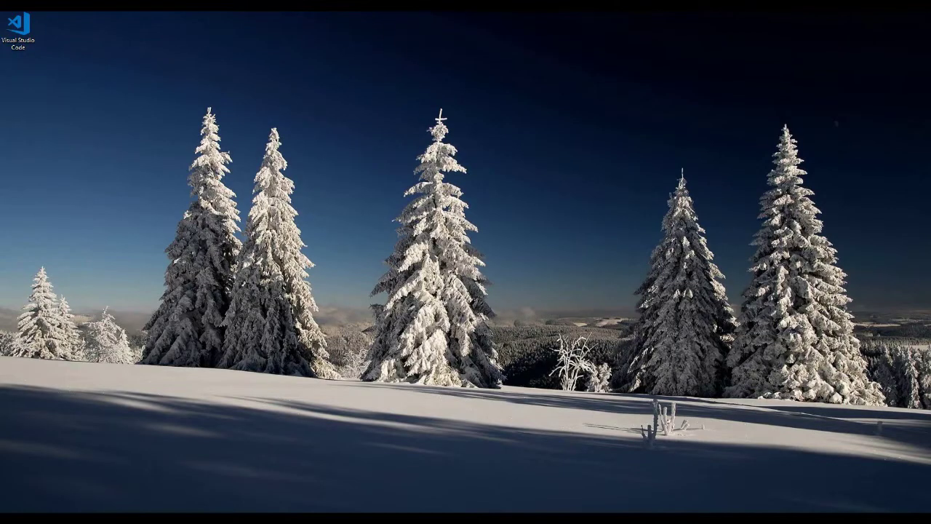
Launch Visual Studio Code from the desktop and install the ARM 0.3.0 extension from the extension marketplace.
click(24, 32)
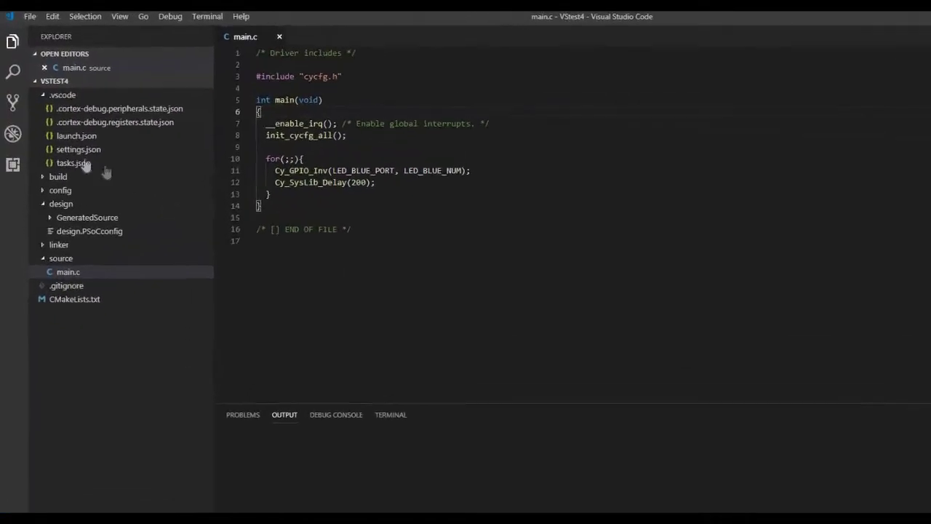
click(13, 208)
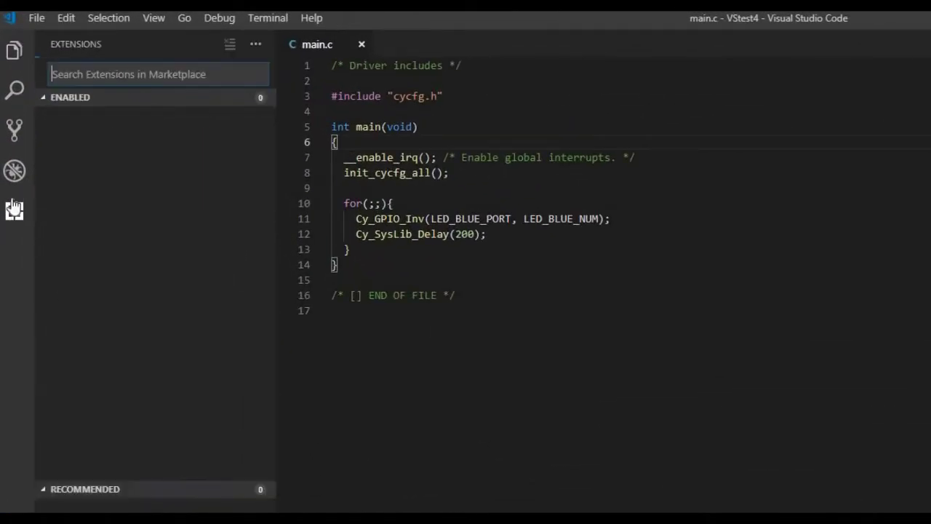
text(ARM)
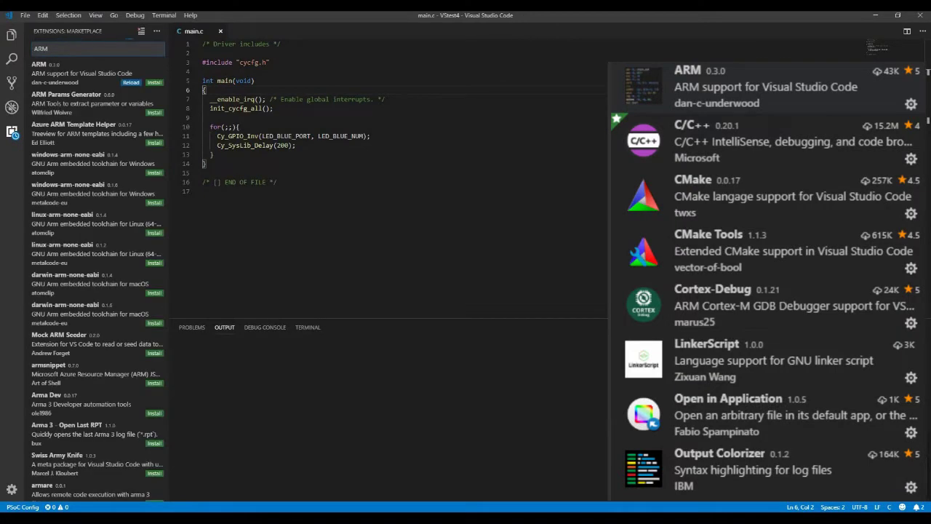
click(65, 69)
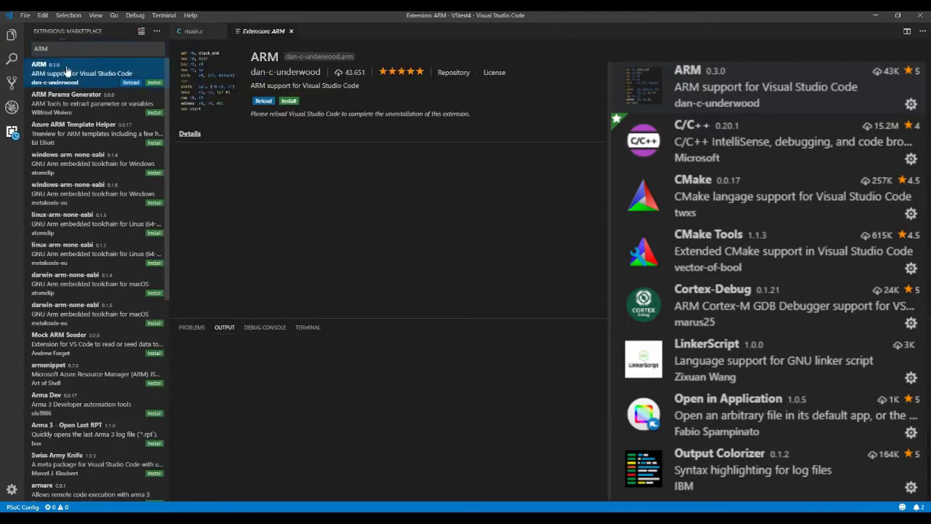
click(292, 102)
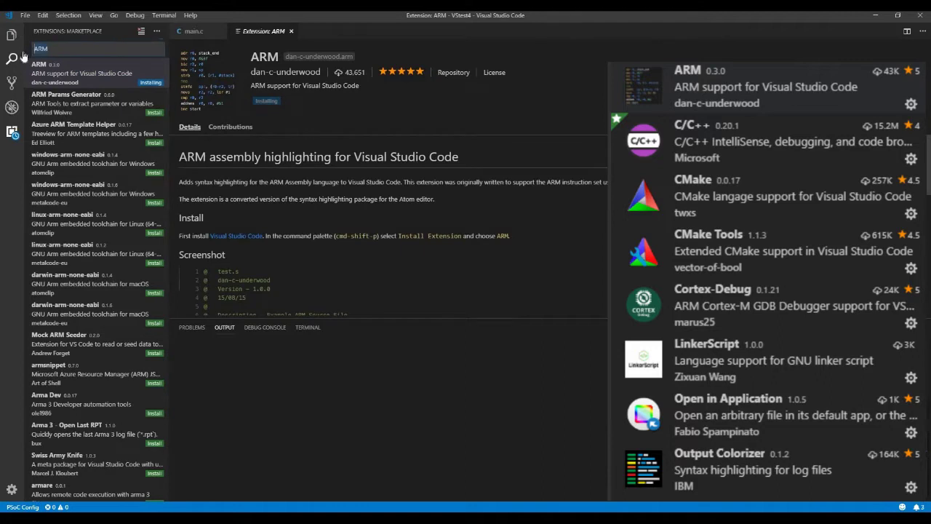
Find Microsoft's C/C++ extension in the marketplace and install it.
text(C/C++)
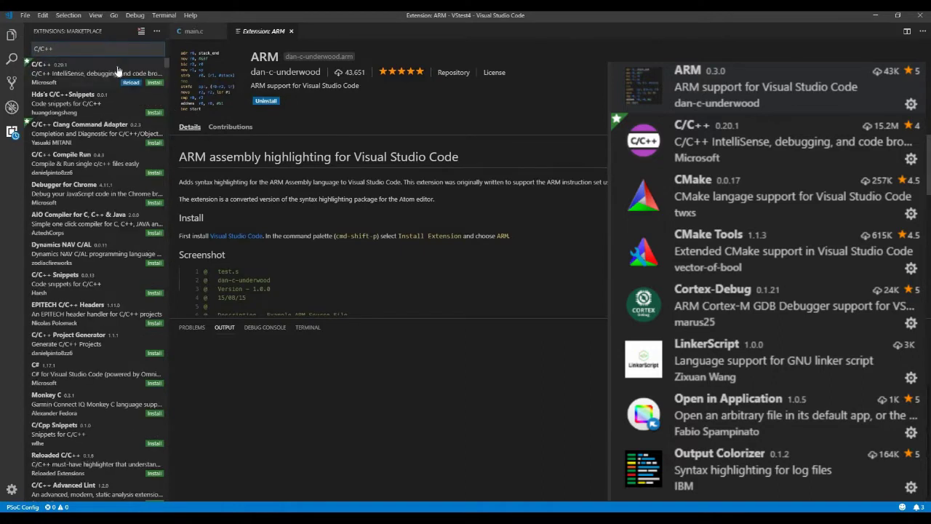
click(65, 69)
click(289, 101)
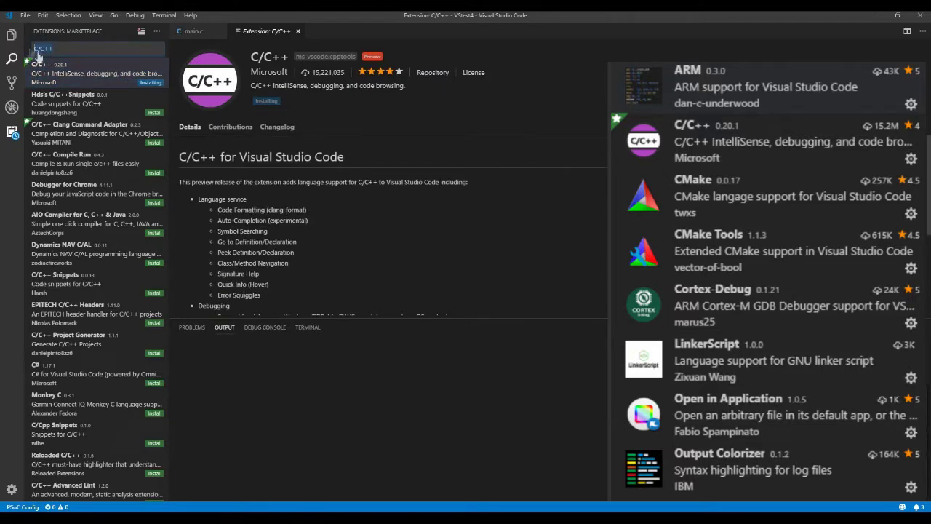
Search the marketplace for Cmake and install both the CMake and CMake Tools extensions.
text(Cmake)
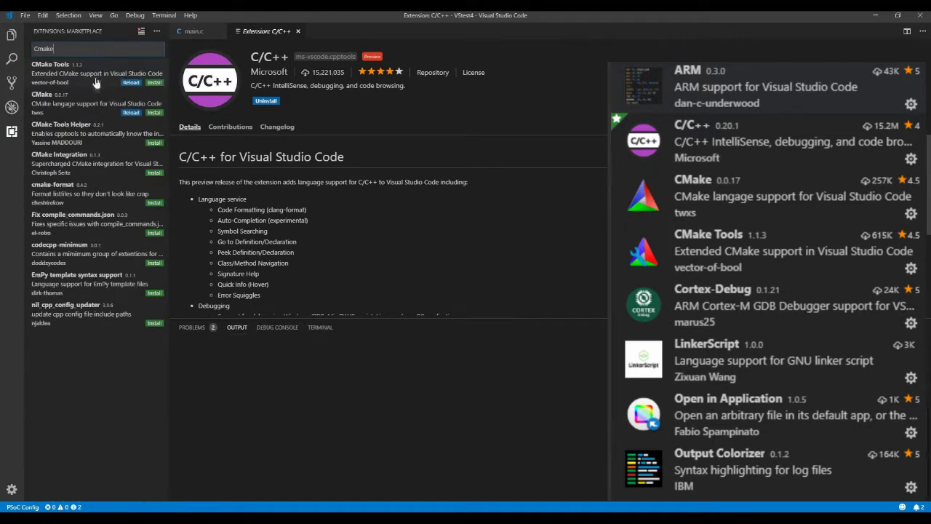
click(89, 102)
click(288, 101)
click(72, 83)
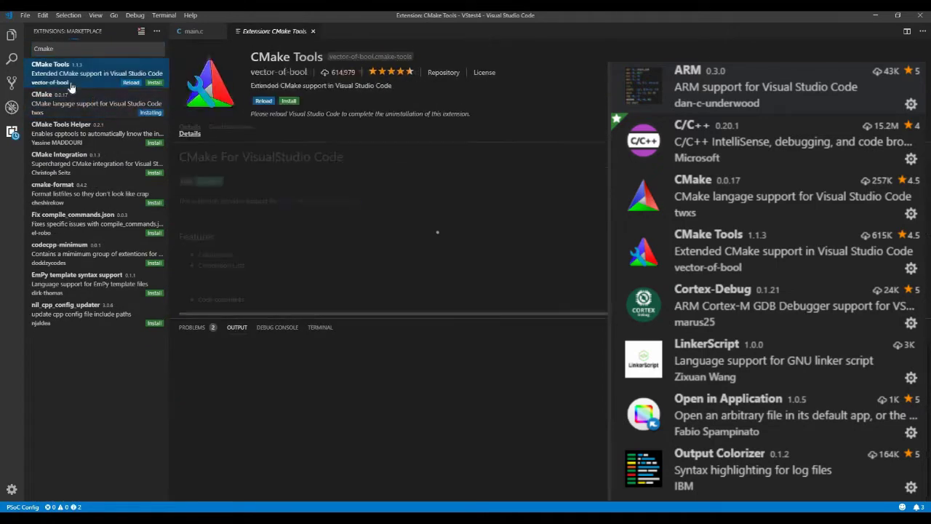
click(287, 102)
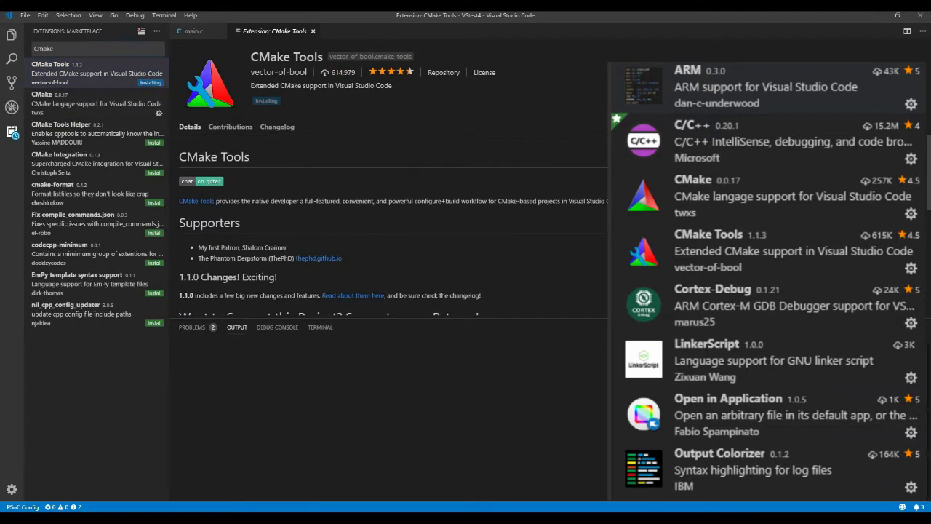
Find the Cortex-Debug extension for ARM Cortex-M debugging in the marketplace and install it.
text(Cortex-Debug)
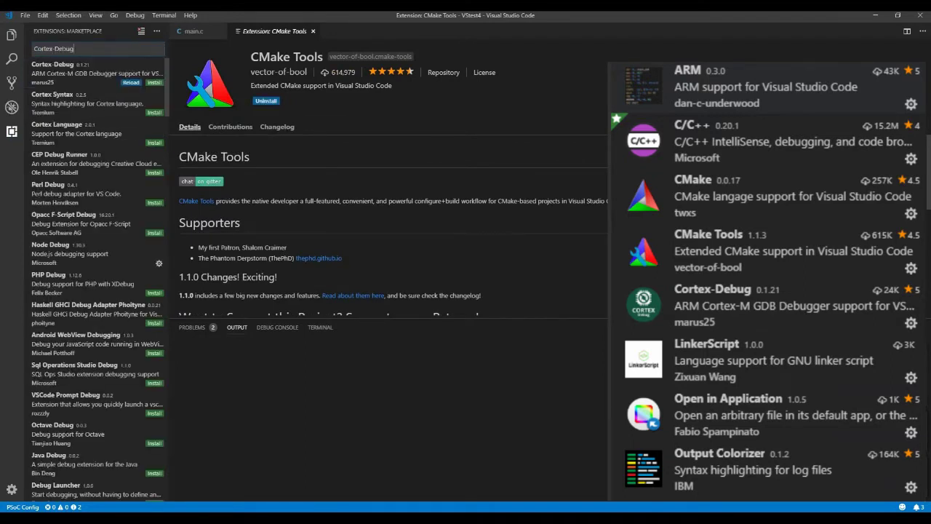
click(73, 69)
click(268, 100)
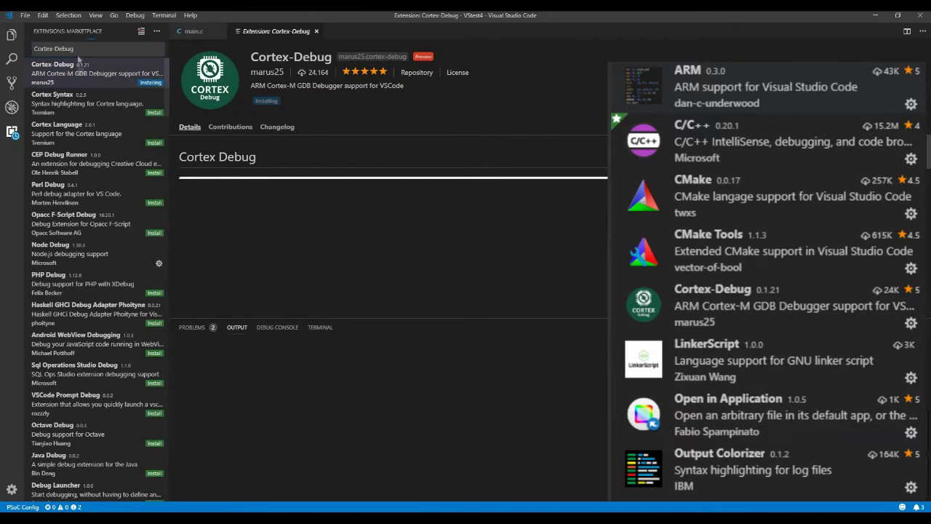
Find the LinkerScript extension for GNU linker scripts in the marketplace and install it.
triple_click(35, 48)
text(LinkerScript)
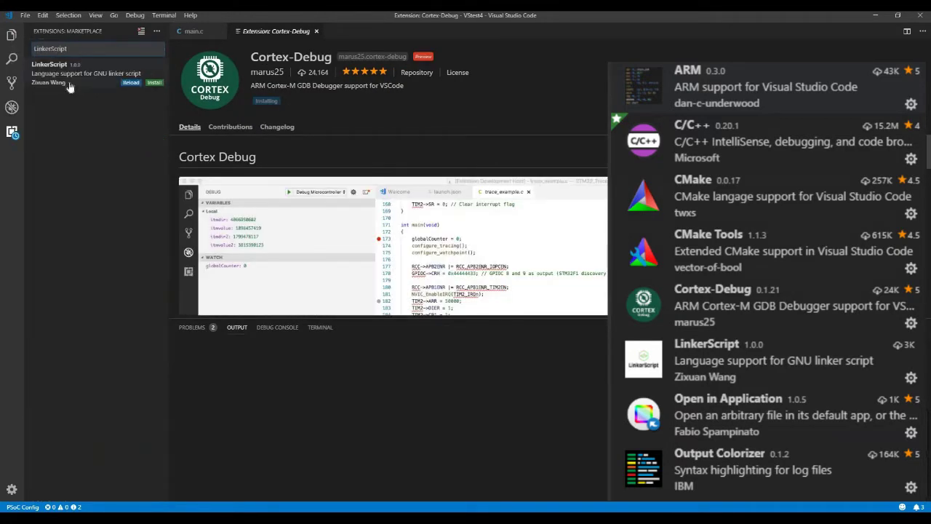
click(73, 84)
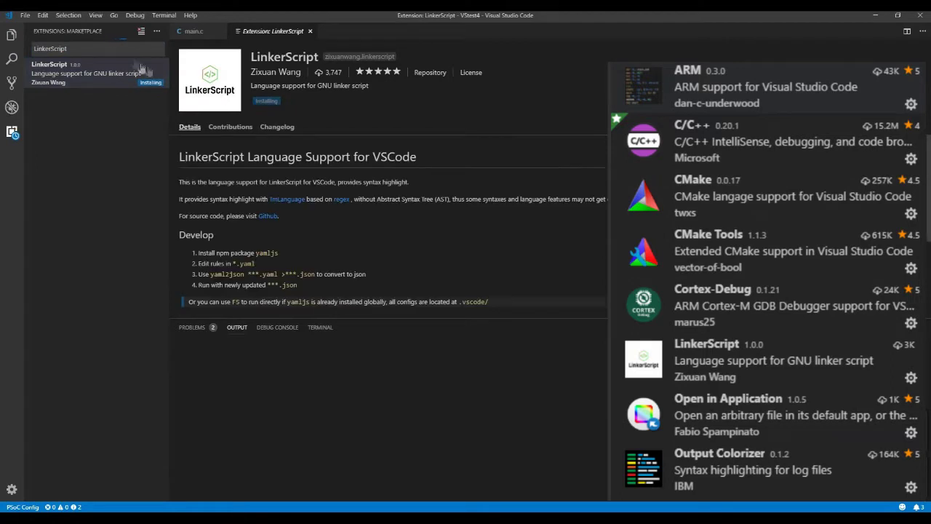
Find the Open in Application extension in the marketplace and install it.
text(Open)
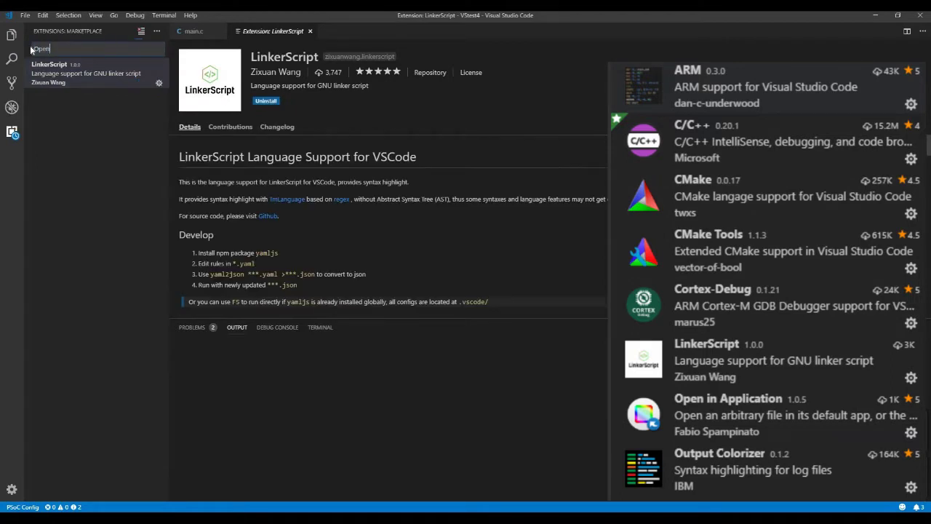
text( in Appl)
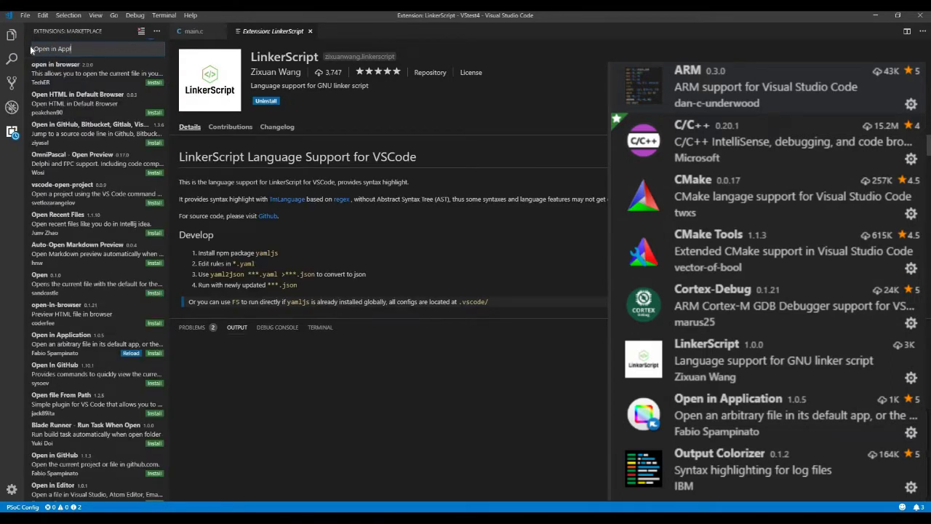
text(ication)
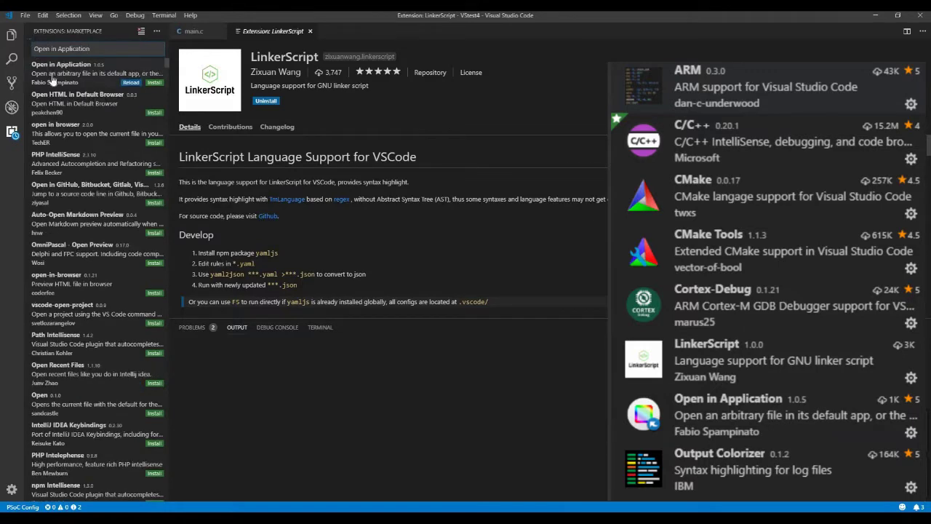
key(Down)
key(Return)
Find IBM's Output Colorizer extension in the marketplace, install it, and return to the project's file explorer.
text(Output Colorizer)
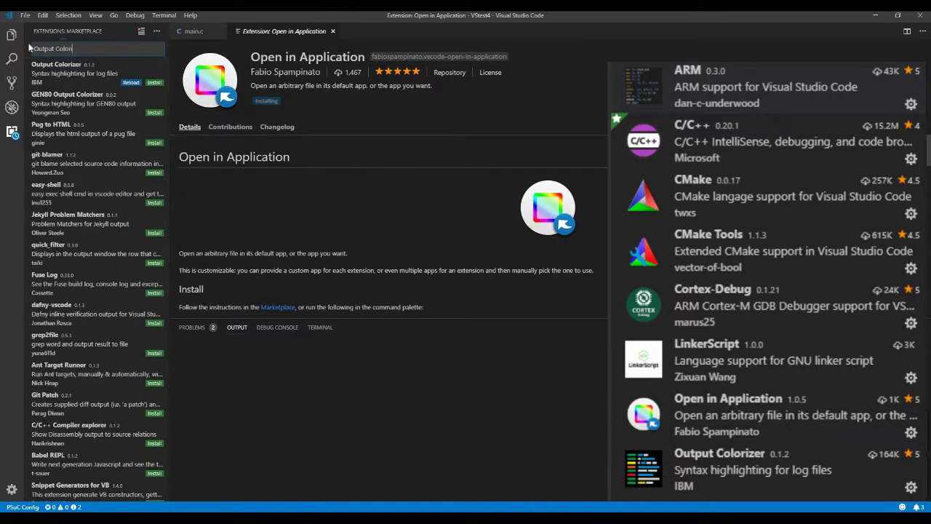
click(44, 69)
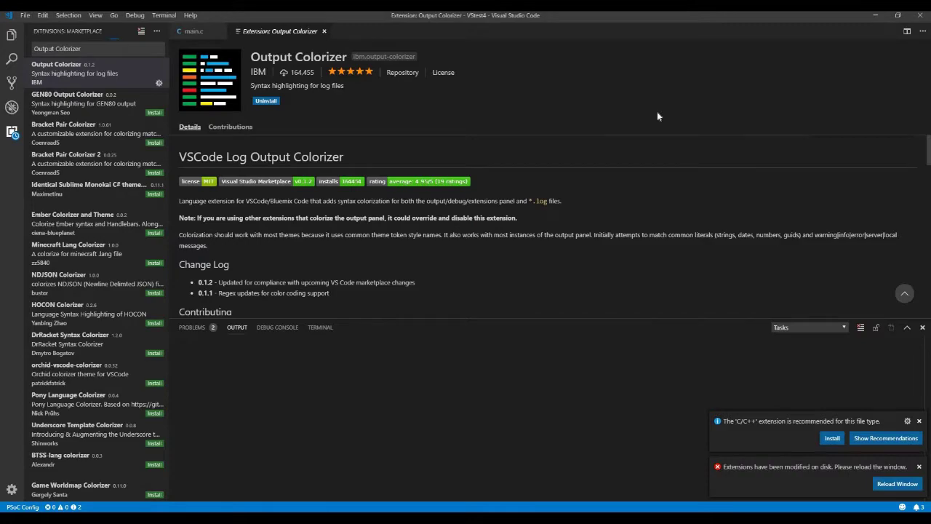
key(ctrl+shift+e)
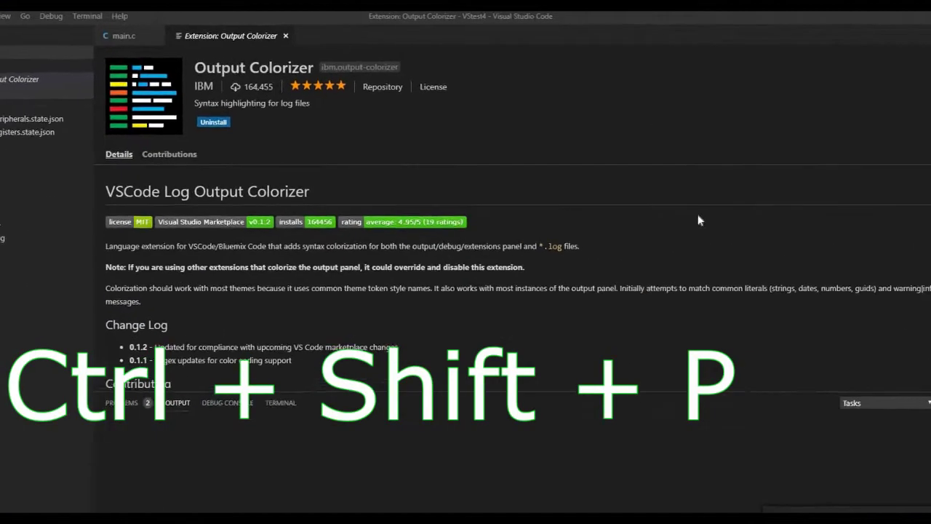
Open the user settings as JSON and place the cursor on the empty line between the braces.
key(ctrl+shift+p)
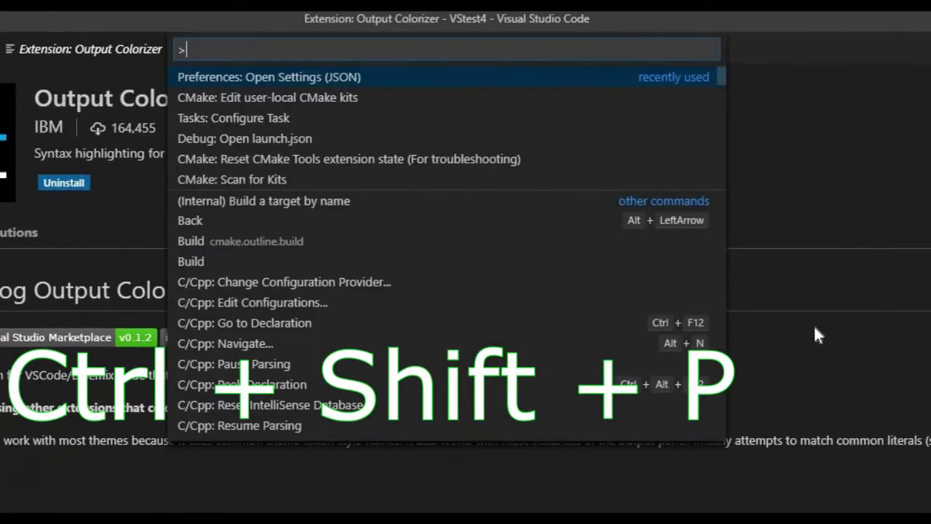
text(json)
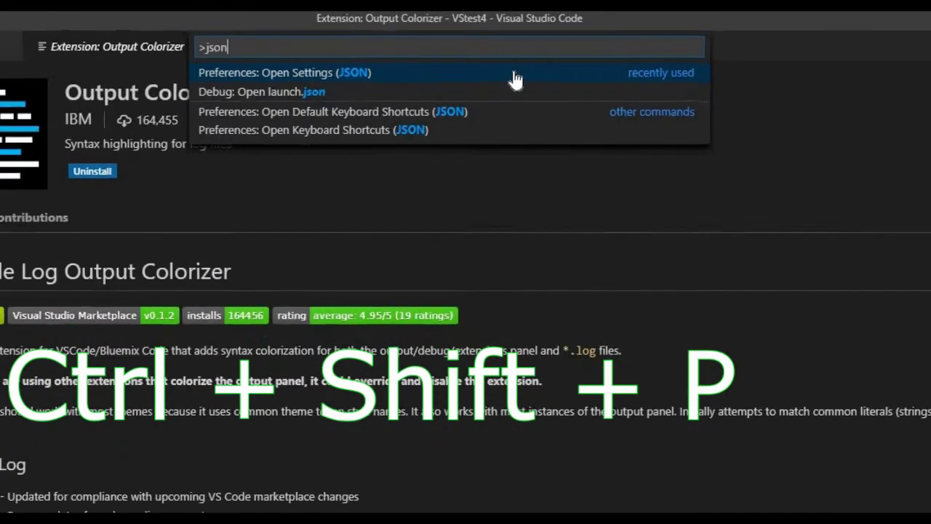
click(514, 73)
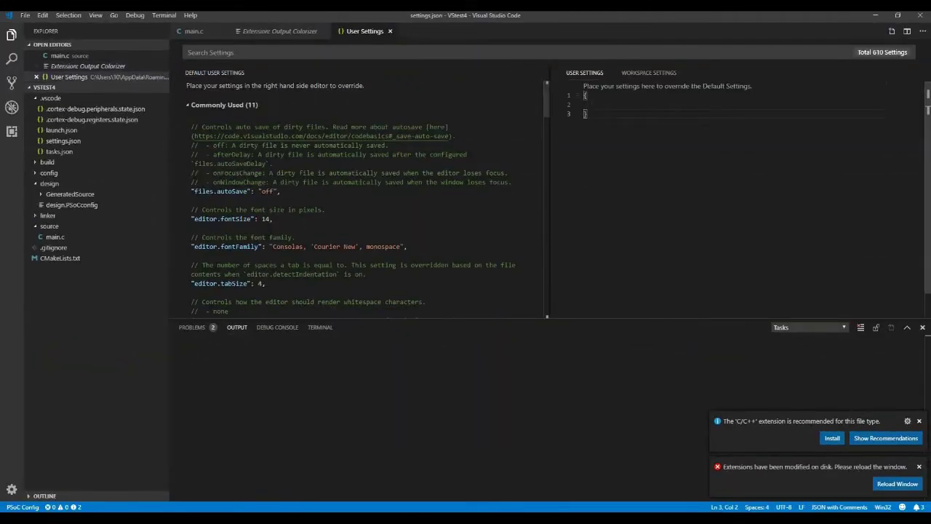
click(587, 104)
Switch to the setup PDF in Acrobat Reader and copy the step 7 user settings, from cmake.preferredGenerators through cmake.sourceDirectory.
mouse_move(344, 517)
click(348, 486)
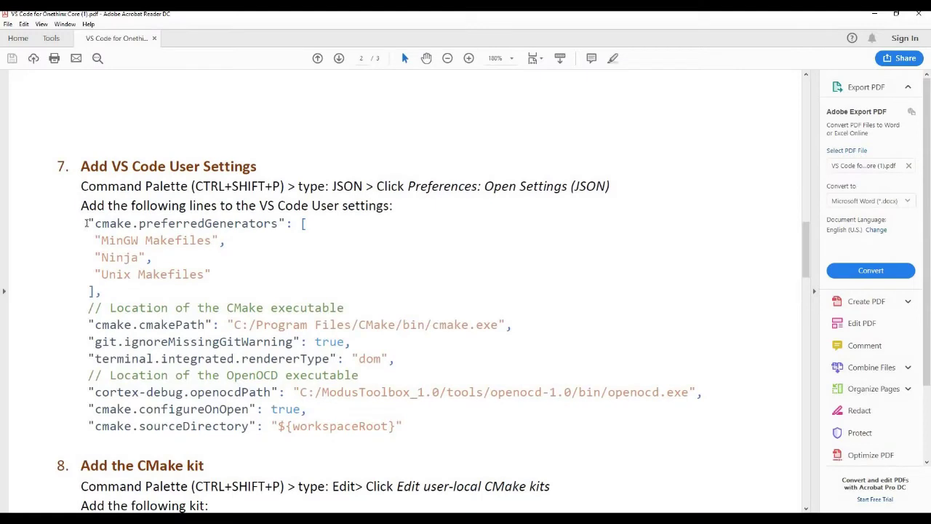
drag(87, 223, 410, 419)
key(ctrl+c)
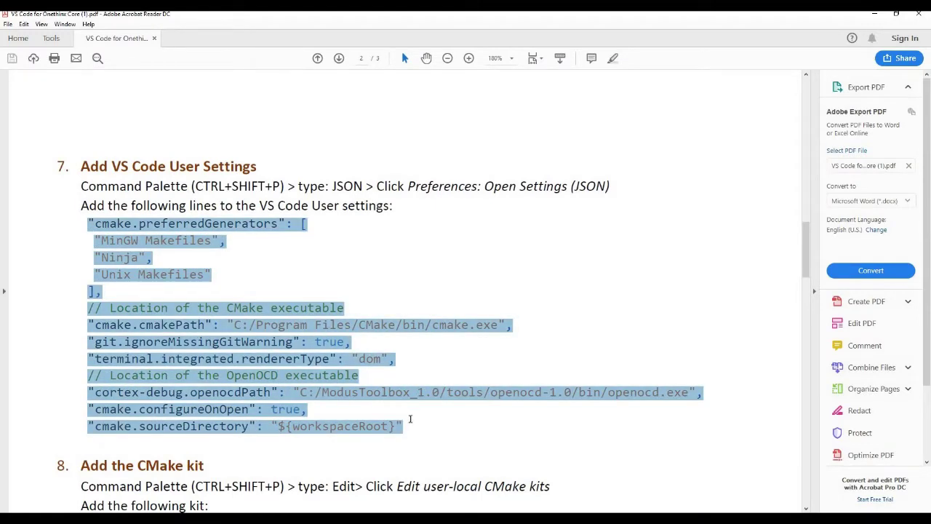
click(411, 419)
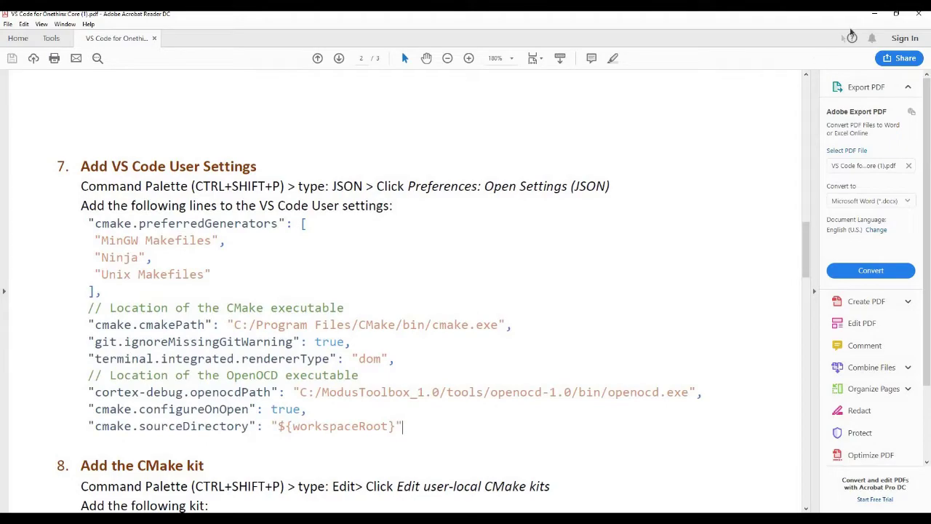
click(874, 15)
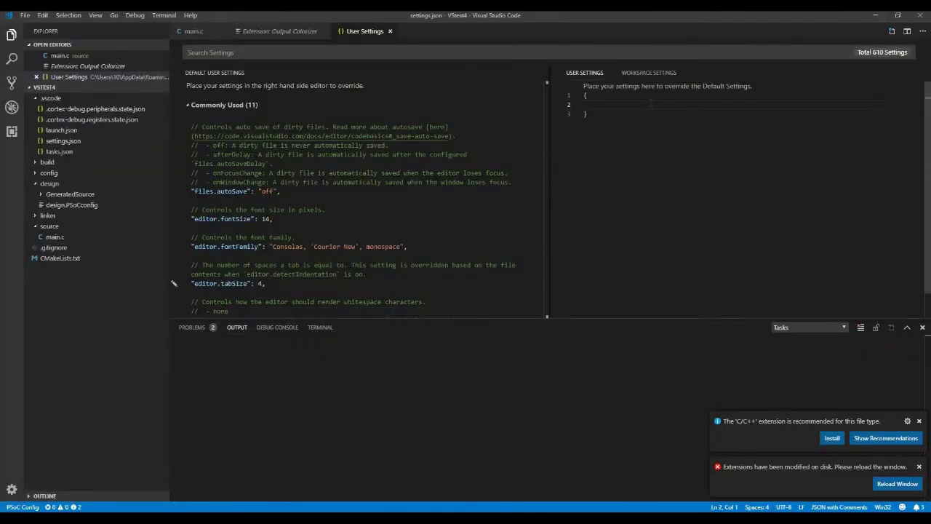
Paste the copied CMake and Cortex-Debug settings between the braces of the user settings.json, then close the file with its changes saved.
key(Tab)
key(ctrl+v)
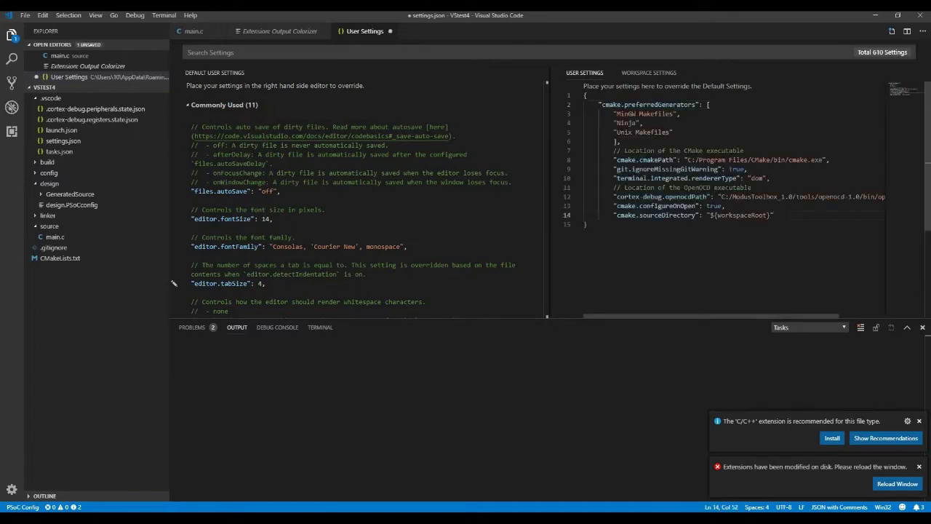
click(676, 133)
click(391, 32)
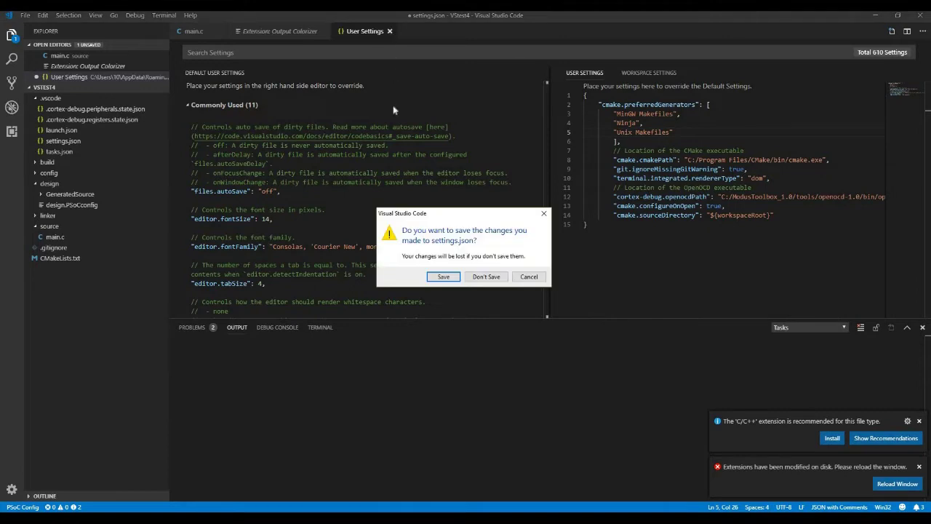
click(443, 276)
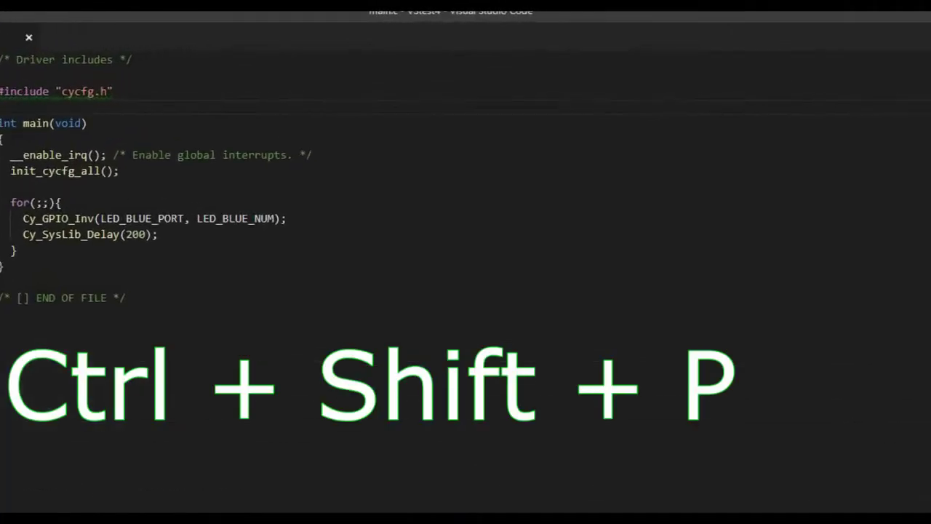
Open the user-local CMake kits file, cmake-tools-kits.json, for editing.
key(ctrl+shift+p)
text(edit)
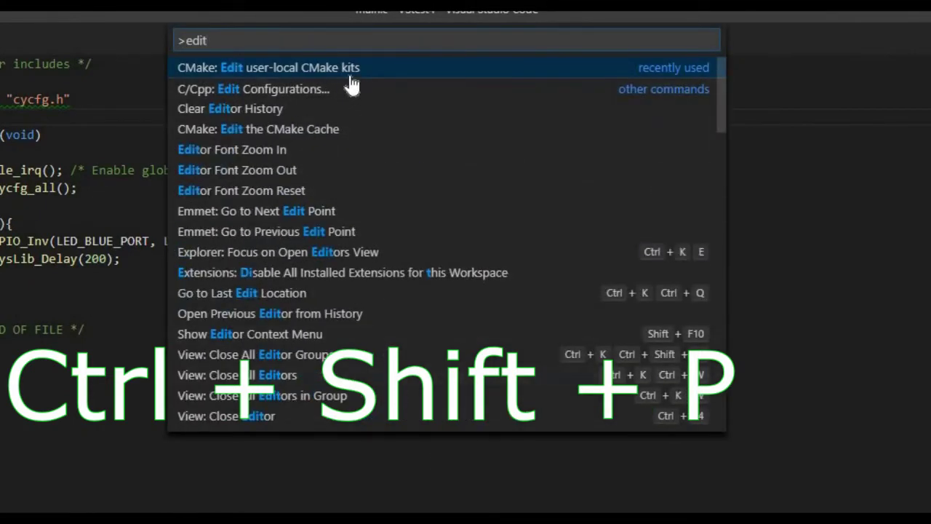
click(379, 70)
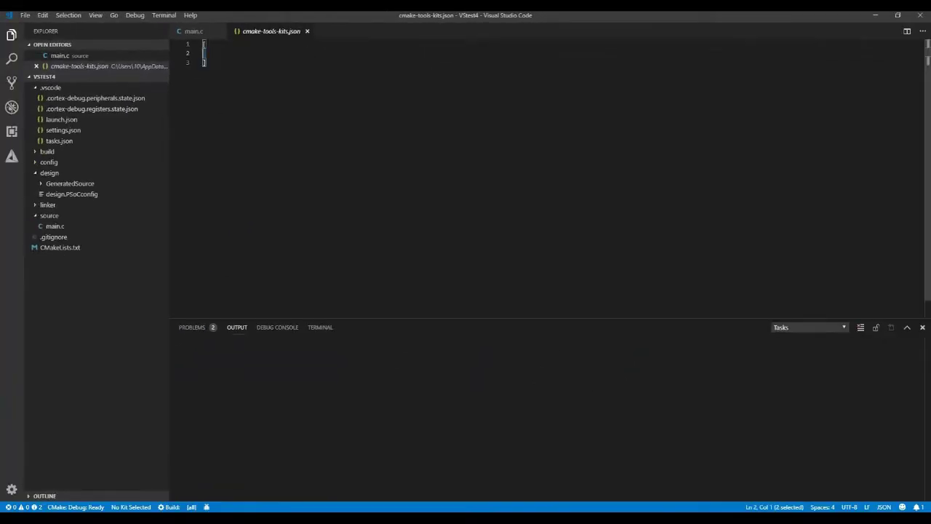
click(149, 71)
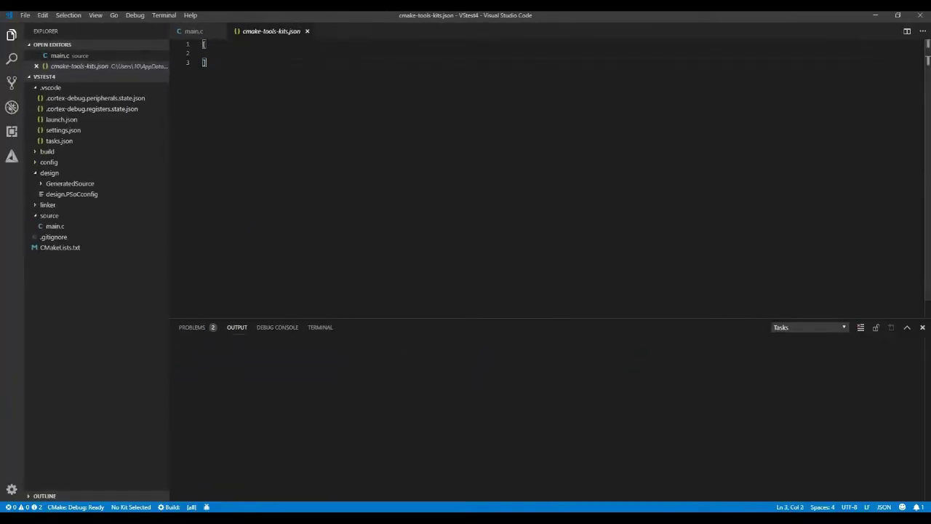
Switch to the setup PDF and copy the complete step 8 kit definition for GCC for arm-none-eabi 7.3.1.
key(alt+Tab)
drag(183, 152, 214, 322)
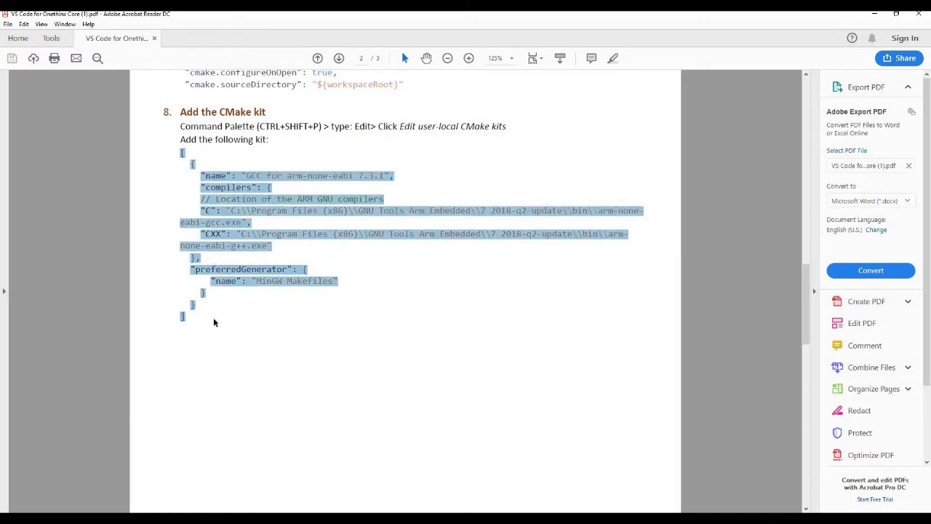
click(213, 322)
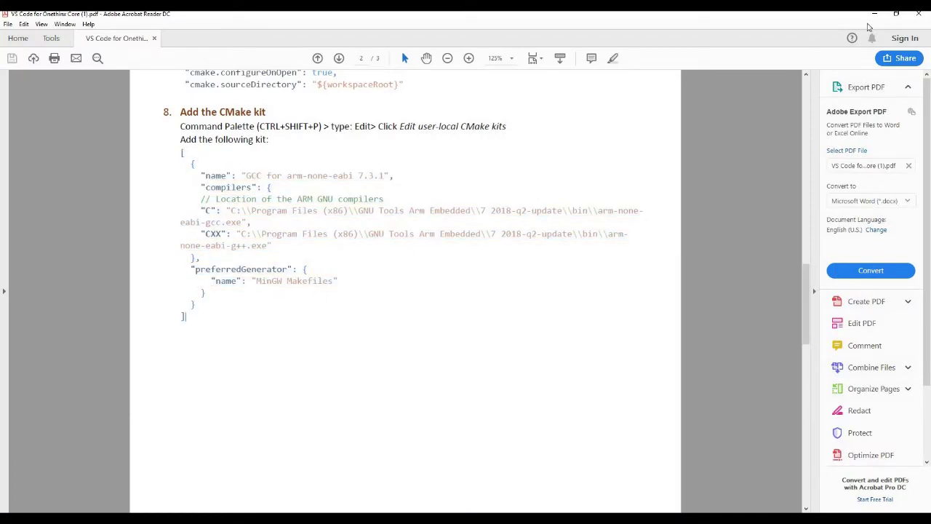
click(875, 19)
Replace the entire contents of cmake-tools-kits.json with the copied GCC for arm-none-eabi 7.3.1 kit definition.
drag(204, 64, 187, 21)
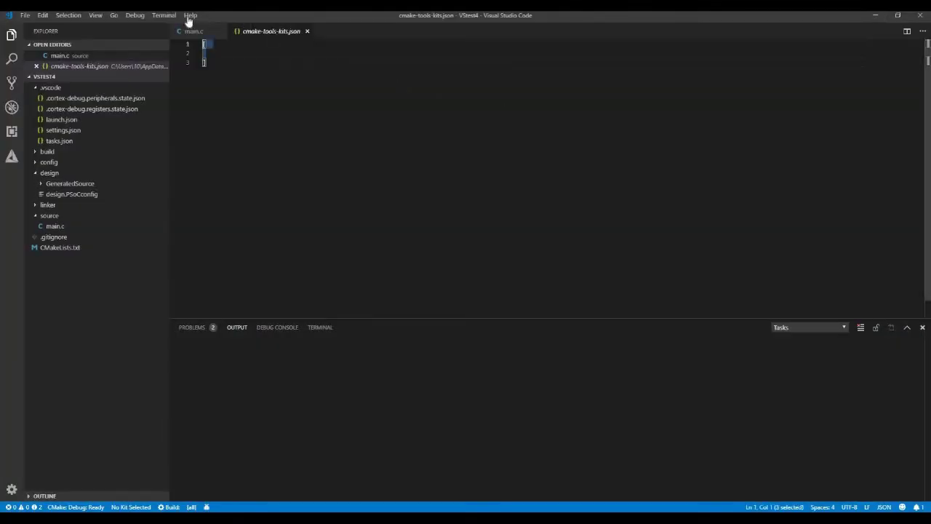
key(ctrl+v)
click(472, 137)
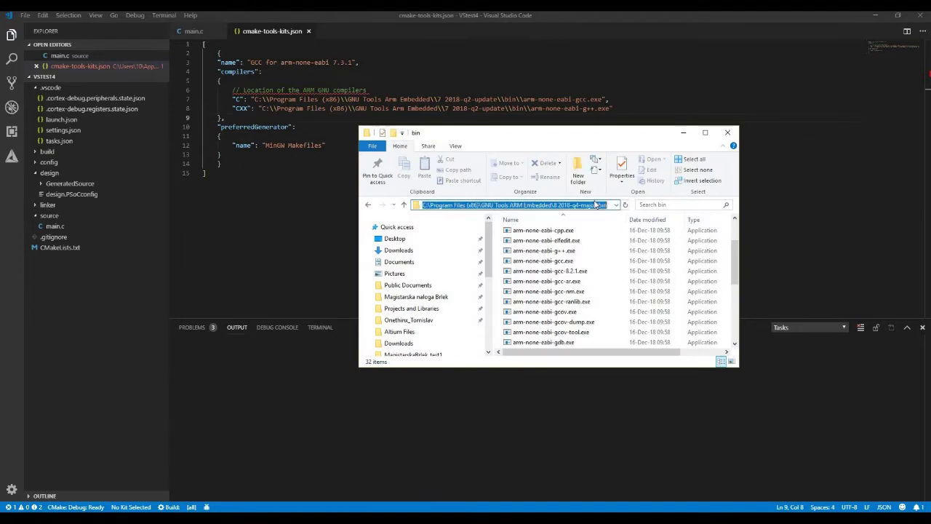
Change the folder in the kit's C compiler path to C:\\Program Files (x86)\\GNU Tools ARM Embedded\\8 2018-q4-major\\bin, with doubled backslashes.
click(682, 133)
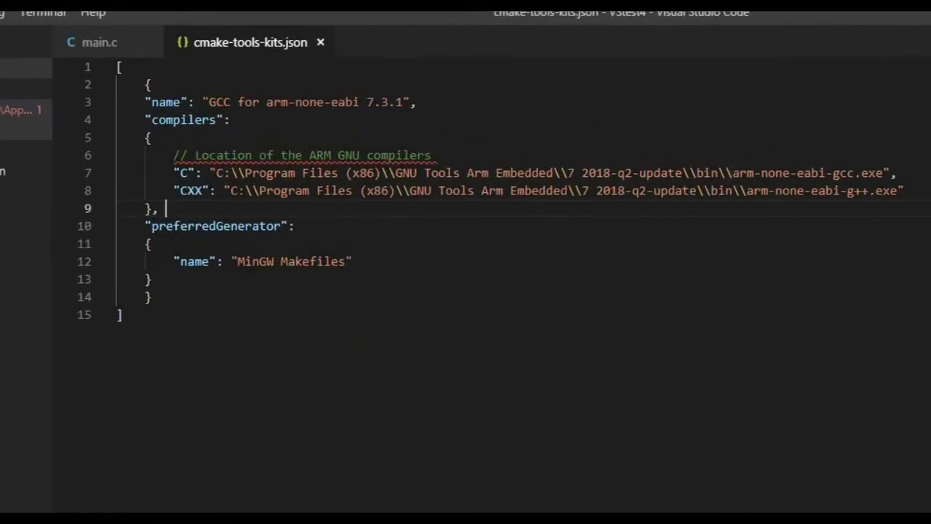
drag(617, 131, 448, 131)
drag(501, 172, 209, 172)
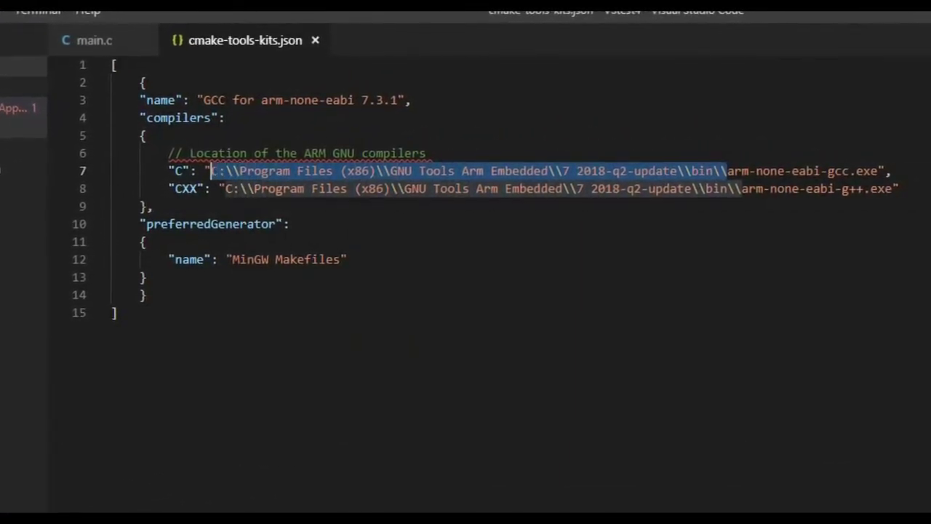
text(C:\Program Files (x86)\GNU Tools ARM Embedded\8 2018-q4-major\bin)
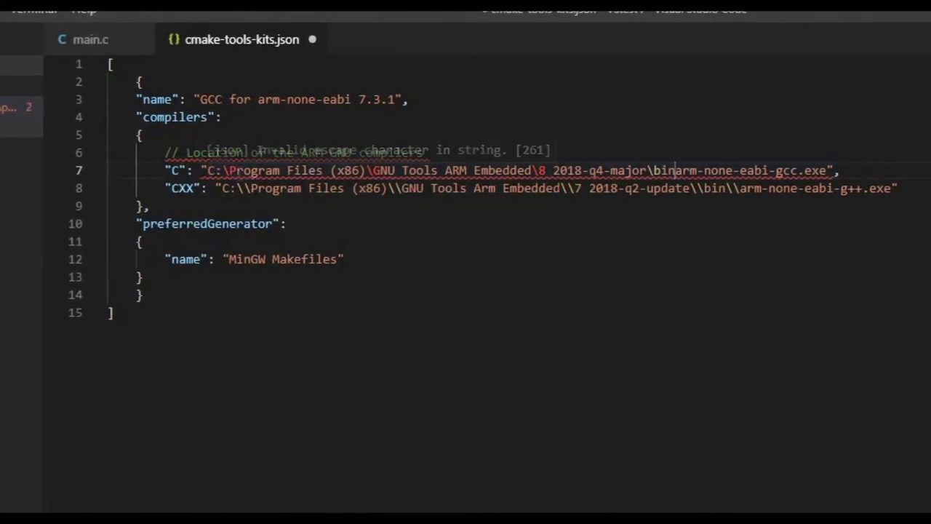
click(226, 171)
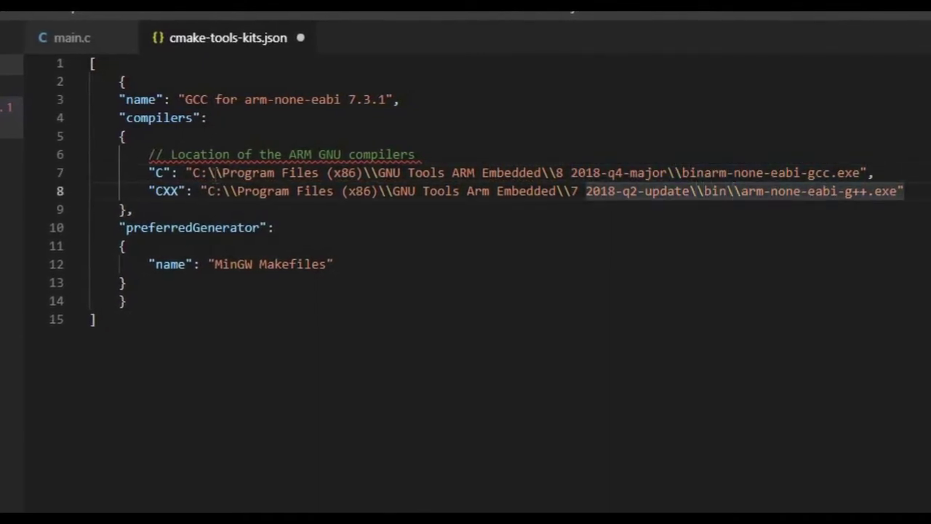
Replace the folder in the kit's CXX compiler path with the GNU Tools ARM Embedded\8 2018-q4-major\bin location under Program Files (x86).
drag(739, 192, 204, 191)
text(C:\Program Files (x86)\GNU Tools ARM Embedded\8 2018-q4-major\bin)
key(Right)
text(\)
Double the remaining single backslashes in the CXX compiler path, then save and close cmake-tools-kits.json.
key(Left)
key(Left)
key(Left)
key(Left)
key(Left)
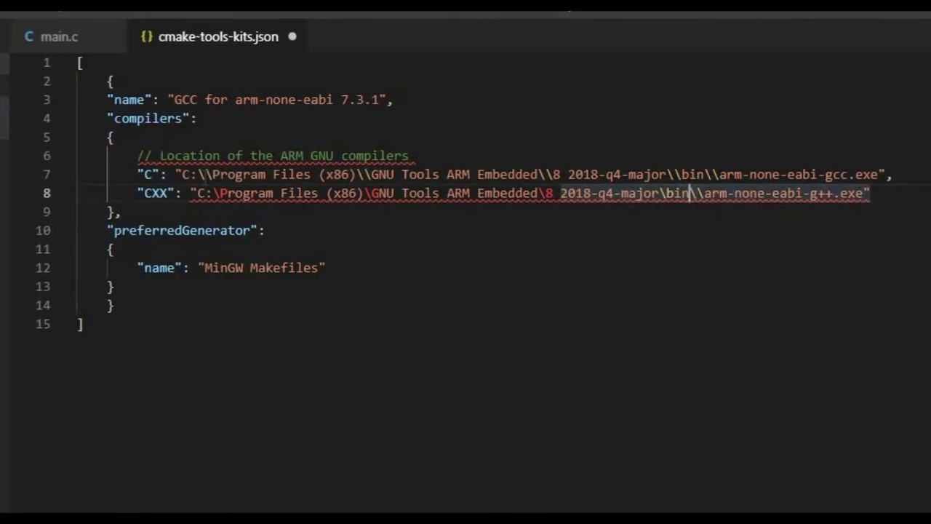
text(\)
key(Left)
key(Left)
key(Left)
key(Left)
key(Left)
key(Left)
key(Left)
key(Left)
key(Left)
key(Left)
key(Left)
key(Left)
key(Left)
key(Left)
key(Left)
key(Left)
key(Left)
text(\)
key(Left)
key(Left)
key(Left)
key(Left)
key(Left)
key(Left)
key(Left)
key(Left)
key(Left)
key(Left)
key(Left)
key(Left)
key(Left)
key(Left)
key(Left)
key(Left)
key(Left)
key(Left)
key(Left)
key(Left)
text(\)
key(Left)
key(Left)
key(Left)
key(Left)
key(Left)
key(Left)
key(Left)
key(Left)
key(Left)
key(Left)
key(Left)
key(Left)
key(Left)
key(Left)
key(Left)
key(Left)
key(Left)
key(Left)
key(Left)
key(Left)
text(\)
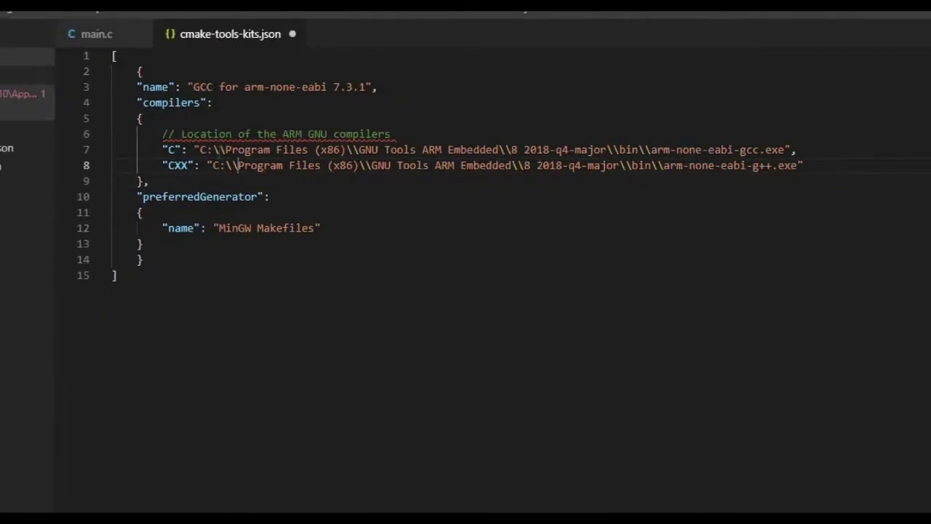
key(ctrl+s)
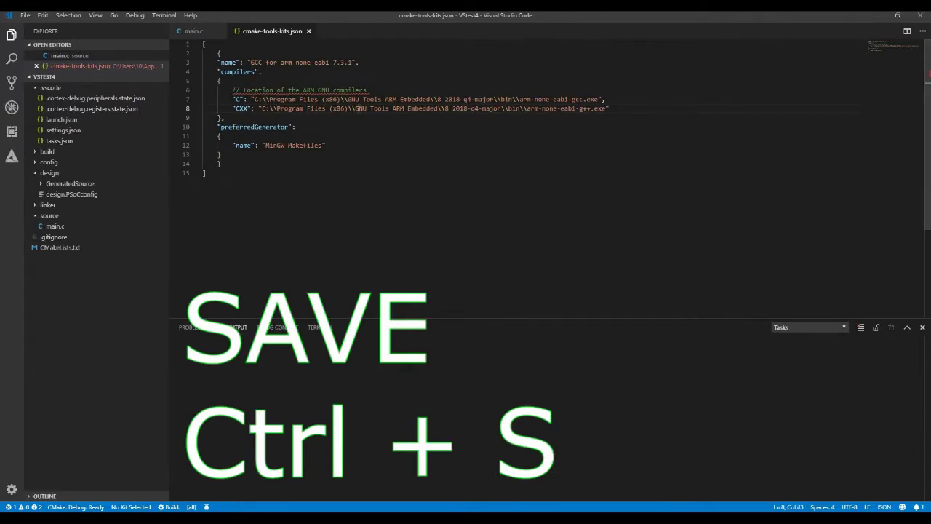
click(307, 31)
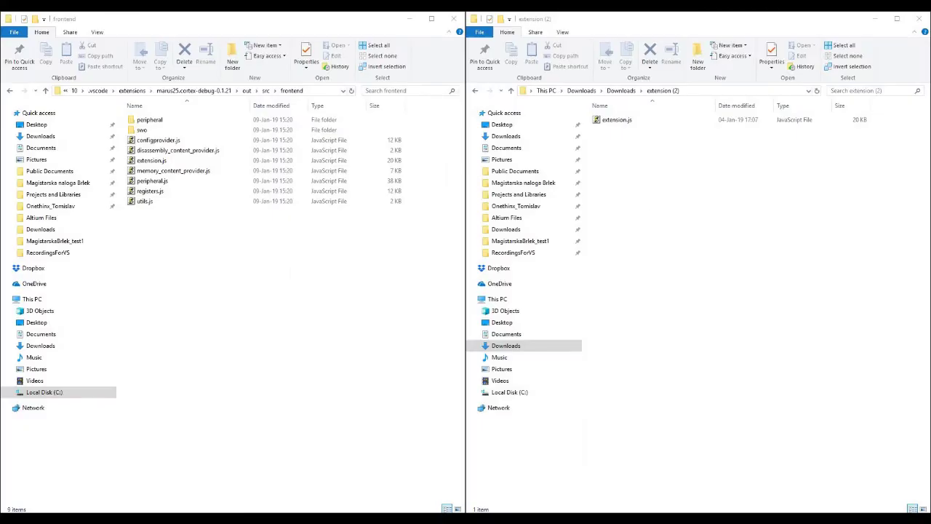
Copy extension.js from the extension (2) download folder into the cortex-debug extension's out\src\frontend folder, replacing the existing file.
click(629, 125)
right_click(630, 125)
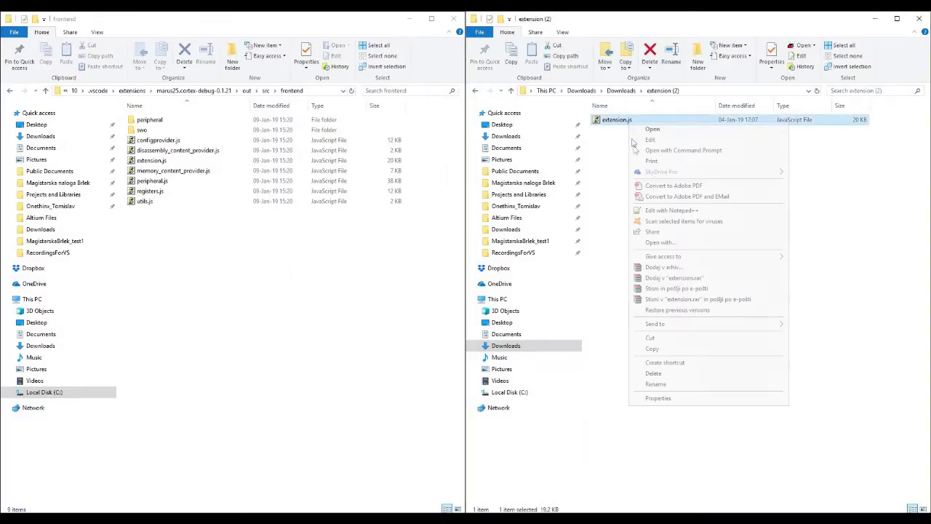
click(673, 350)
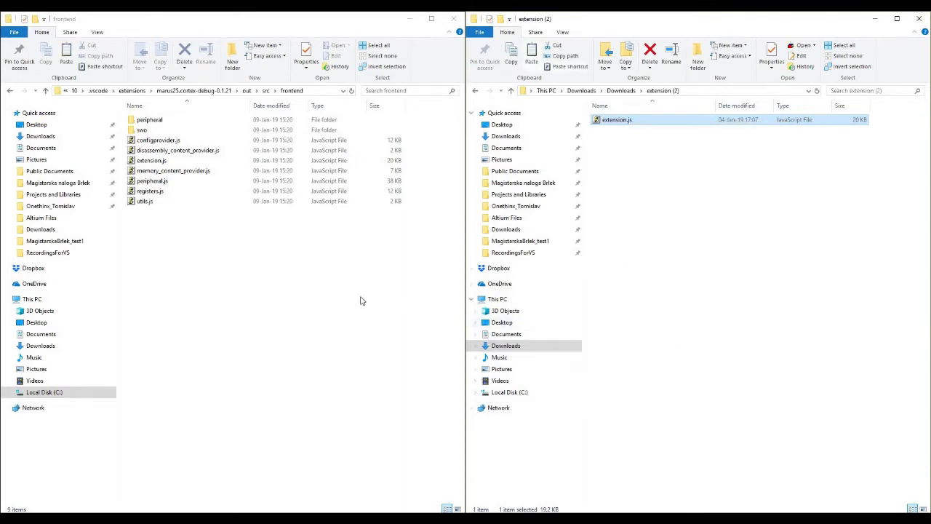
right_click(203, 266)
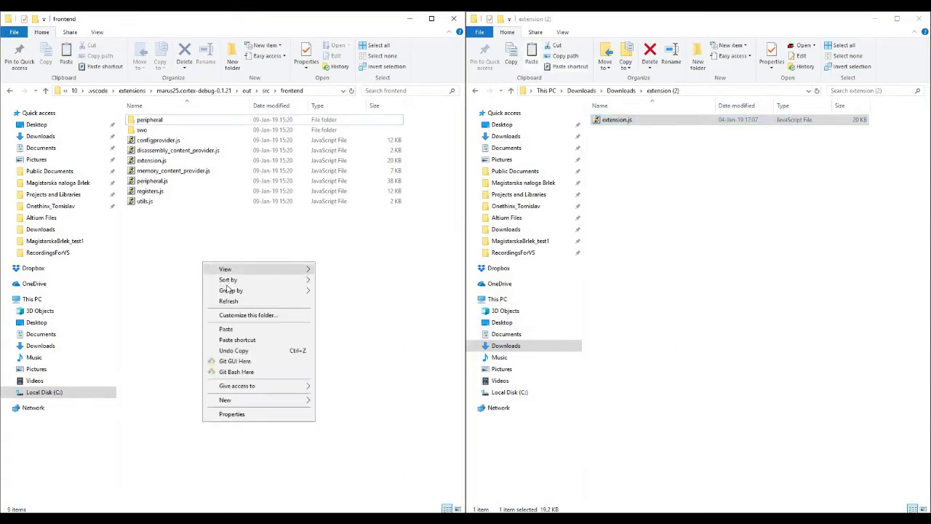
click(241, 329)
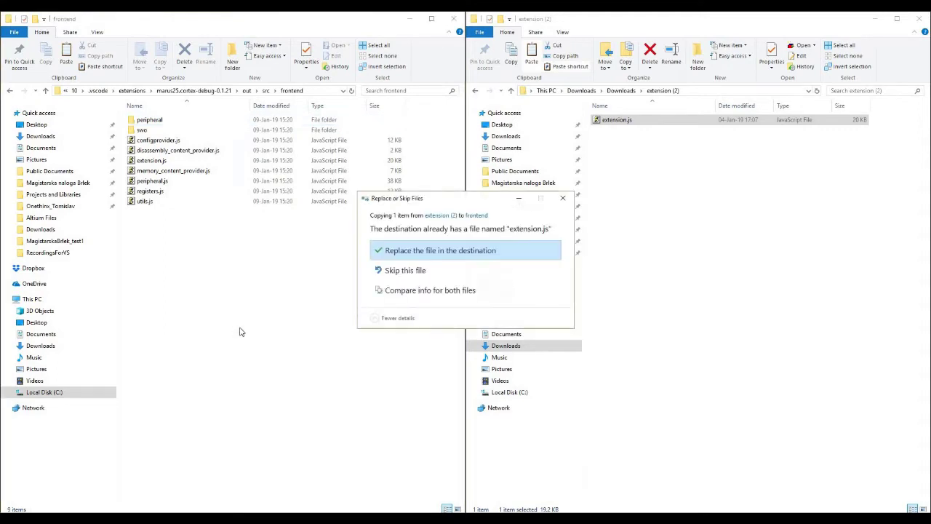
click(387, 251)
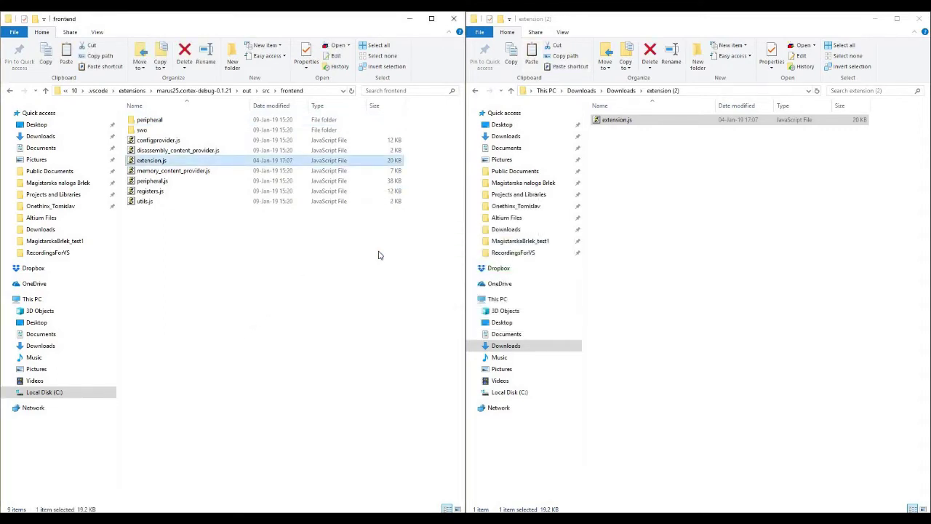
click(378, 255)
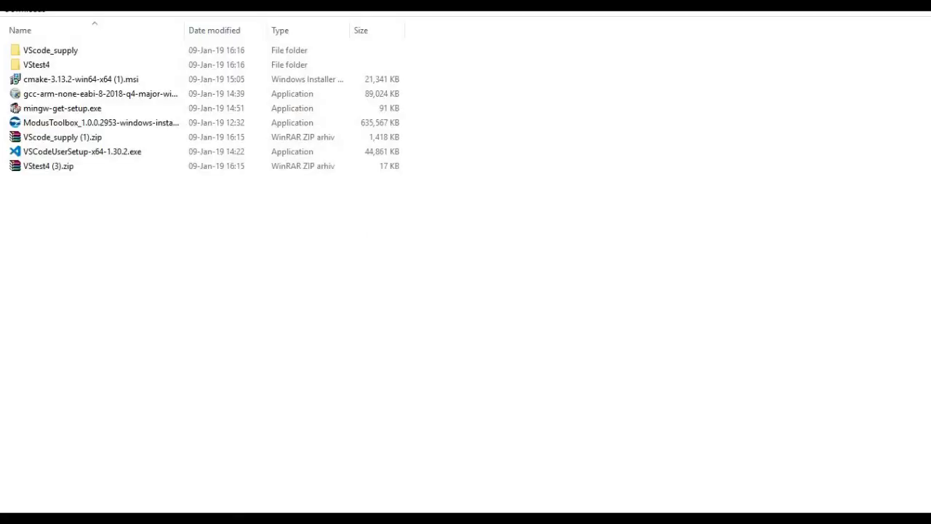
Open Install_RunOnce.bat from the VScode_supply folder for editing in Notepad.
double_click(60, 58)
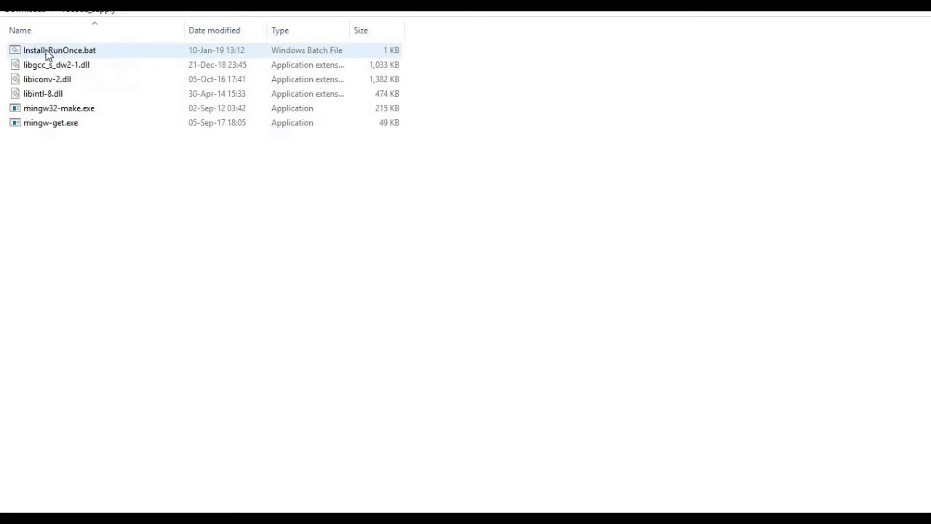
right_click(49, 56)
click(71, 76)
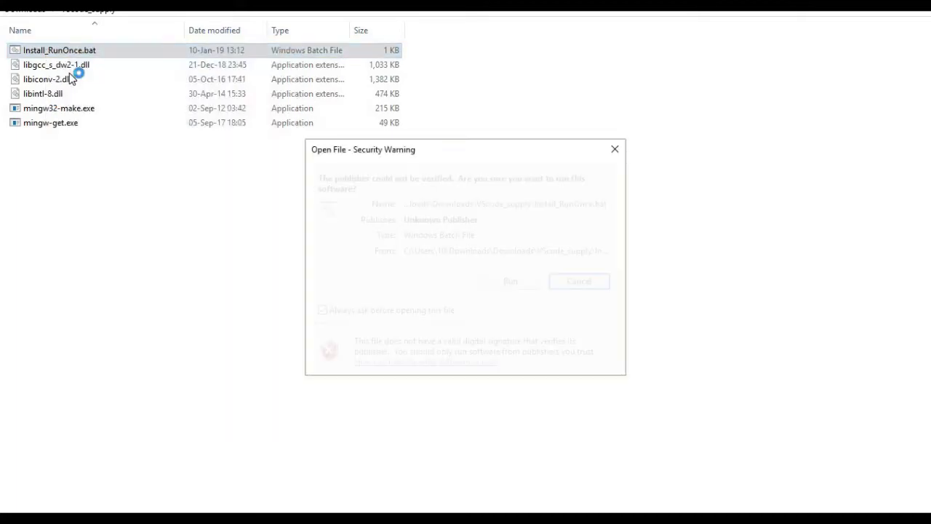
click(509, 282)
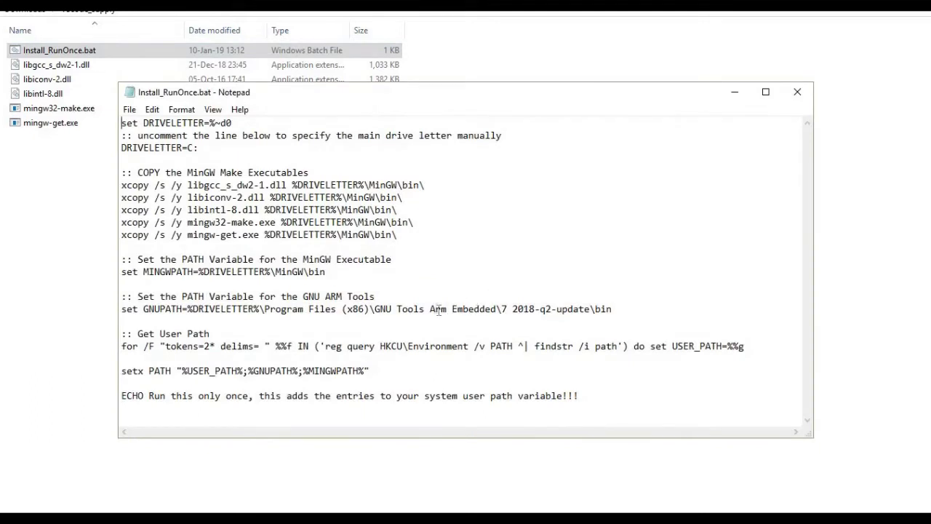
In the batch file's GNUPATH line, change Arm to ARM, the version number to 8 and the quarter to q4.
drag(437, 308, 447, 308)
text(RM)
drag(501, 309, 507, 308)
text(8)
key(Right)
key(Right)
key(Right)
key(Right)
key(Right)
key(Right)
key(Right)
key(Right)
key(Left)
key(shift+Right)
text(4)
Replace update with major in the GNUPATH folder name, then save and close Install_RunOnce.bat.
key(Right)
key(shift+Right)
key(shift+Right)
key(shift+Right)
key(shift+Right)
key(shift+Right)
key(shift+Right)
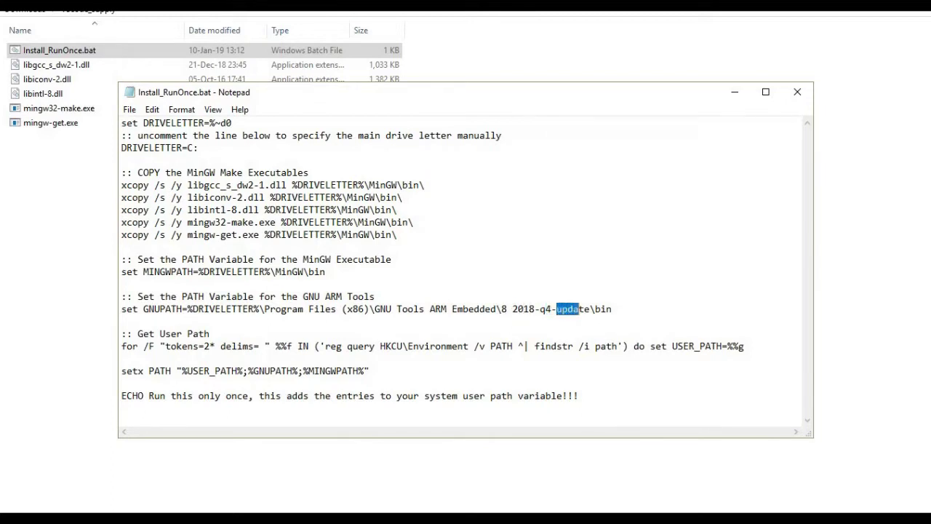
text(major)
click(798, 93)
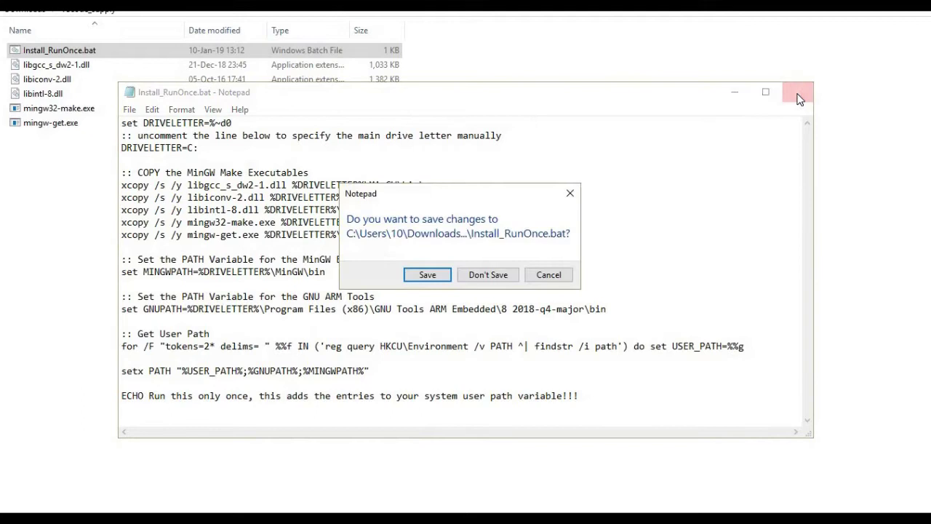
click(427, 275)
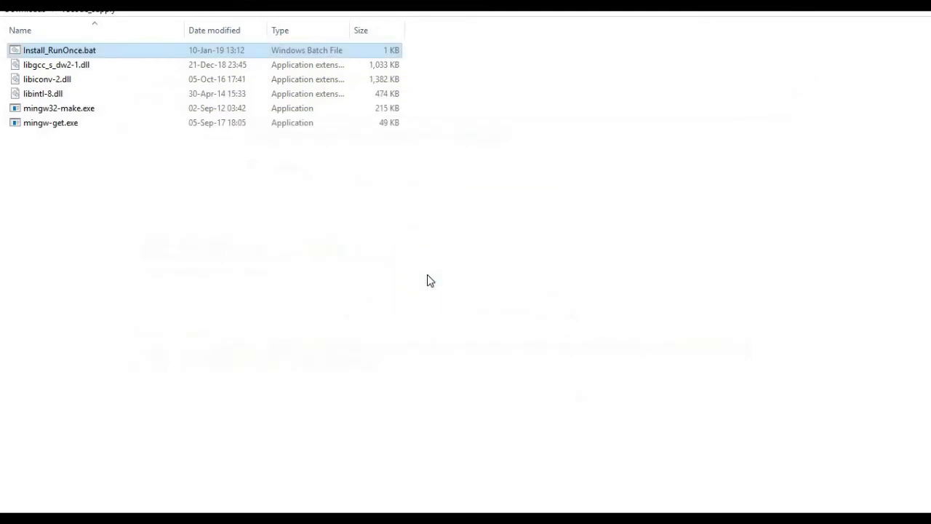
Run Install_RunOnce.bat despite the unknown publisher, then close its console window.
double_click(102, 58)
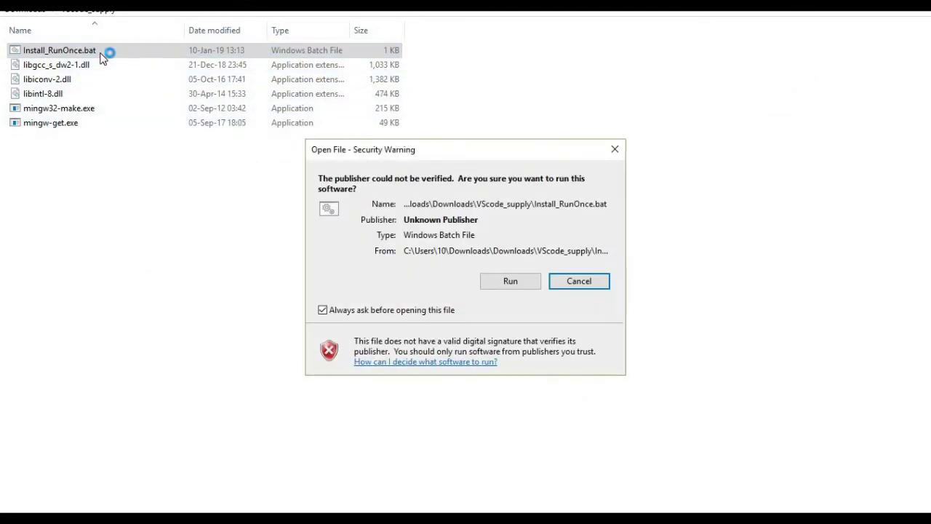
click(509, 282)
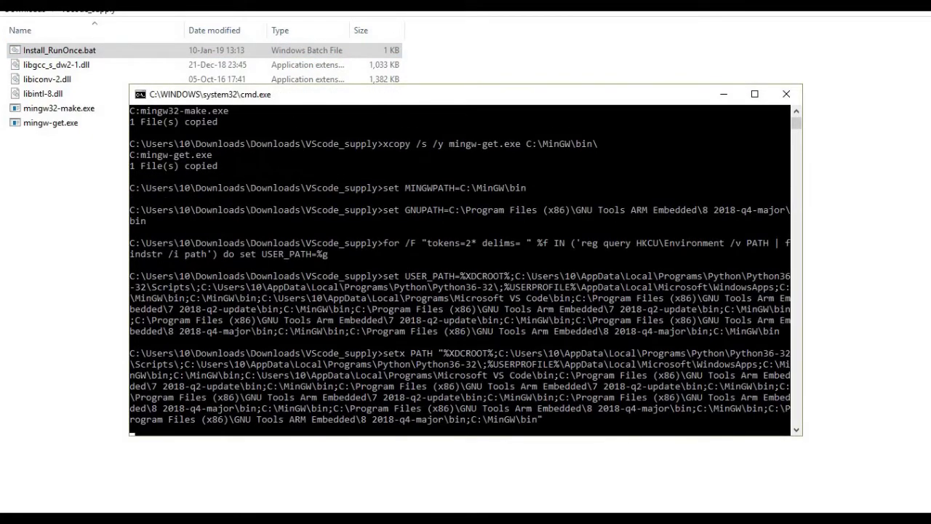
click(787, 94)
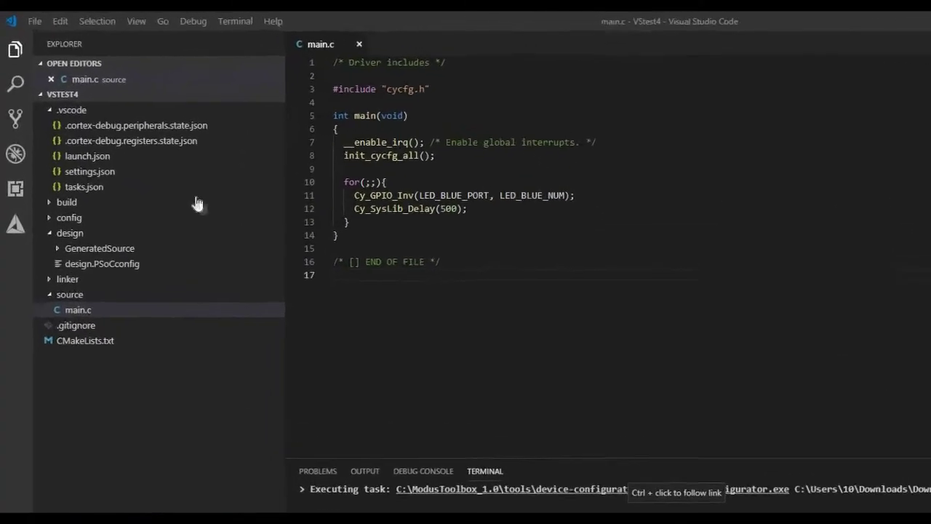
Open launch.json from the VStest4 project's .vscode folder and consult the launch configuration in How to set up the proper debugging.pdf.
click(144, 160)
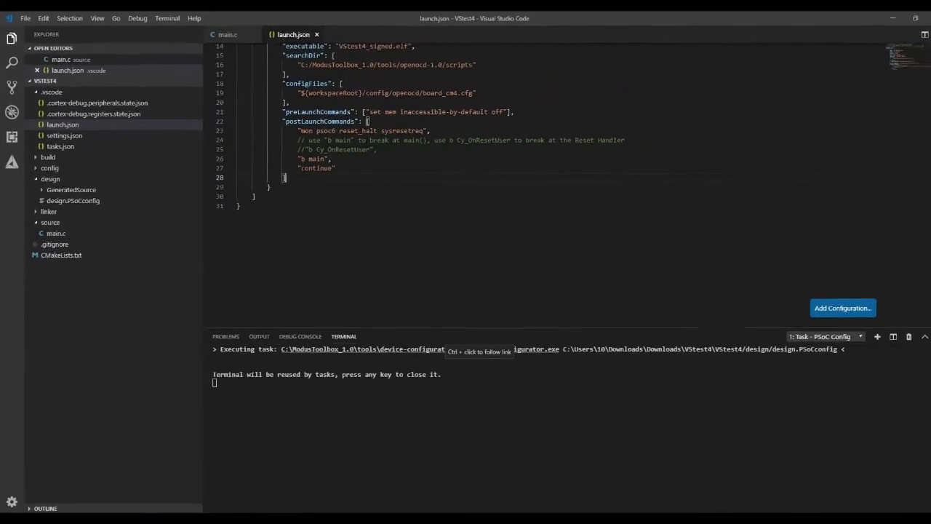
scroll(372, 238, up, 3)
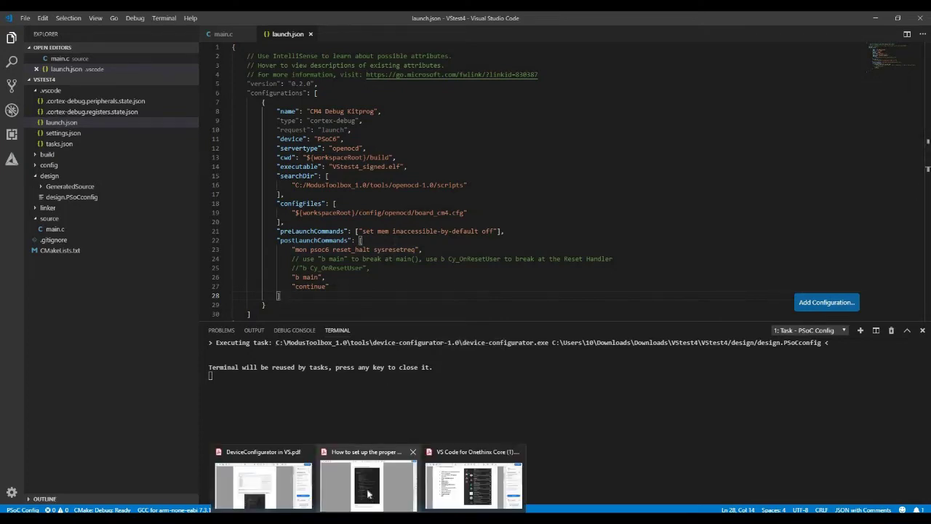
click(370, 492)
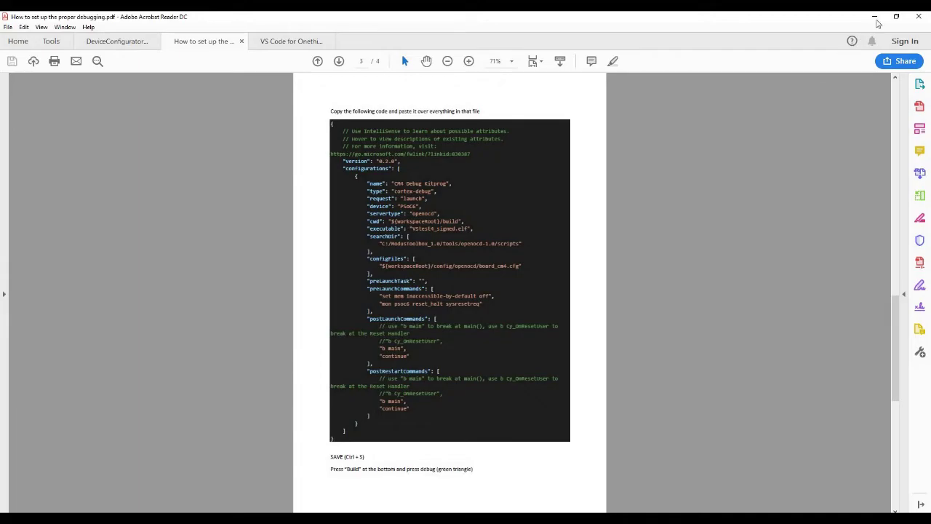
click(875, 17)
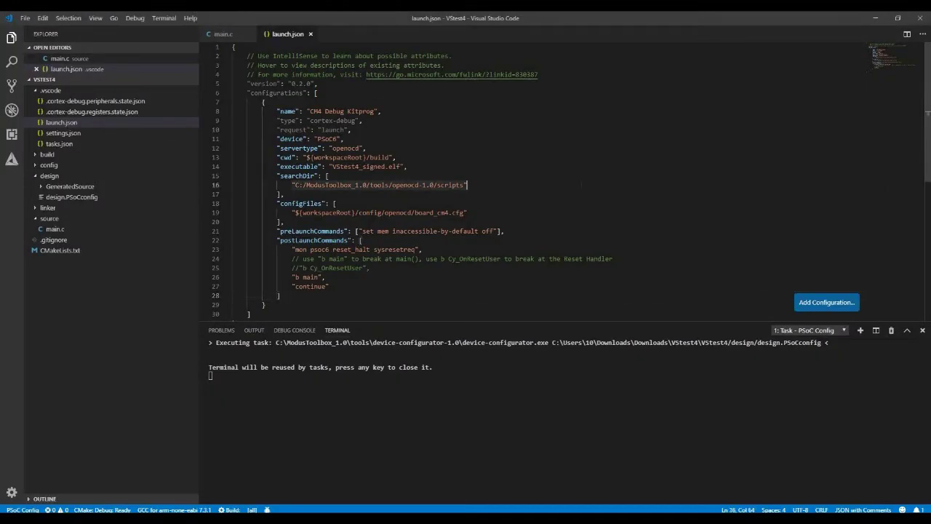
Replace the entire contents of launch.json with the copied CM4 Debug Kitprog configuration including postRestartCommands, then save and close it.
key(ctrl+a)
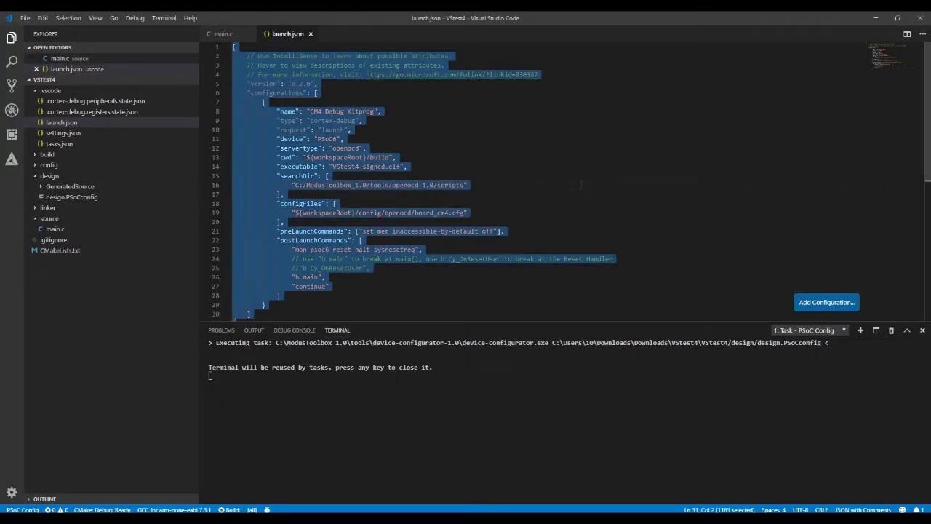
key(ctrl+v)
click(329, 271)
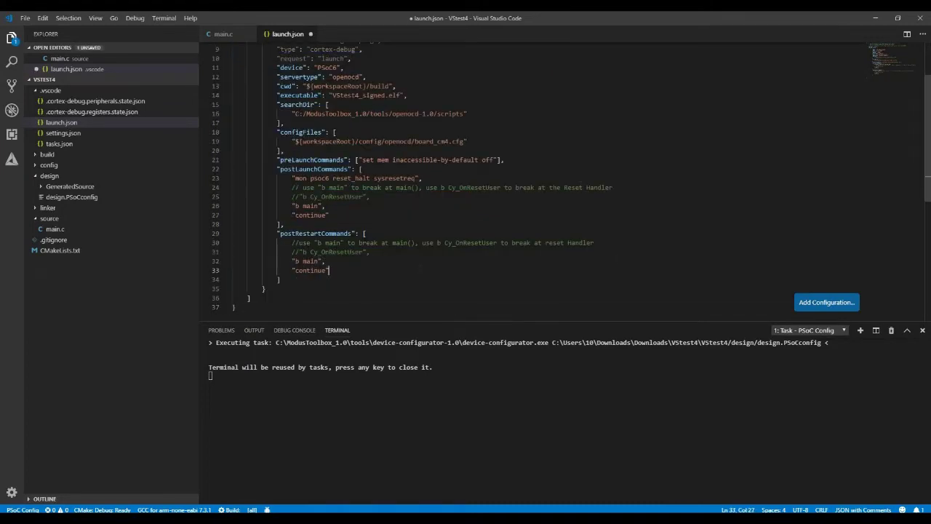
click(310, 34)
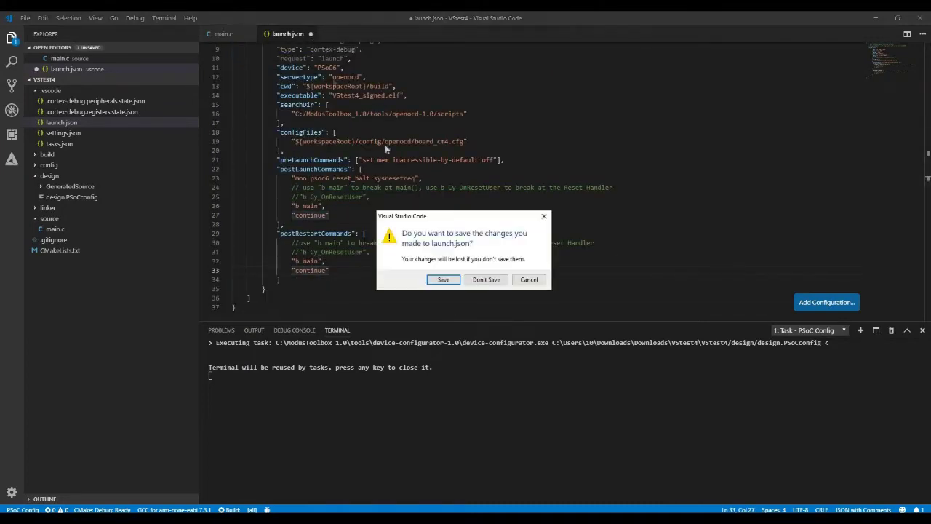
click(443, 279)
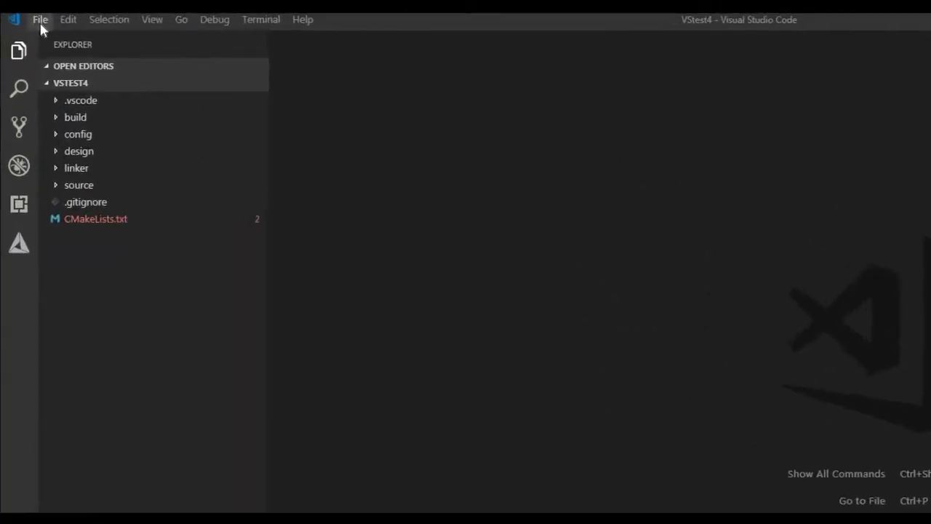
Open the VStest4 folder inside Downloads\Downloads\VStest4 as the project folder.
click(39, 22)
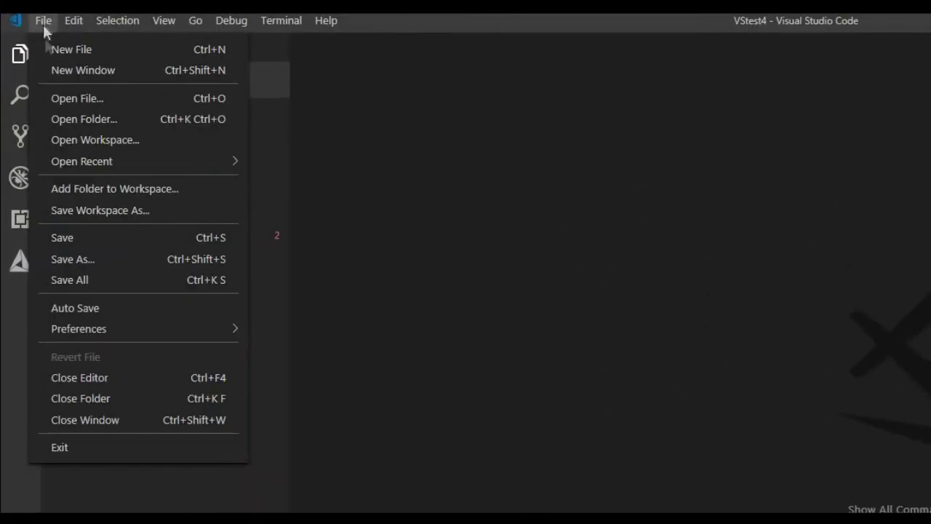
click(60, 121)
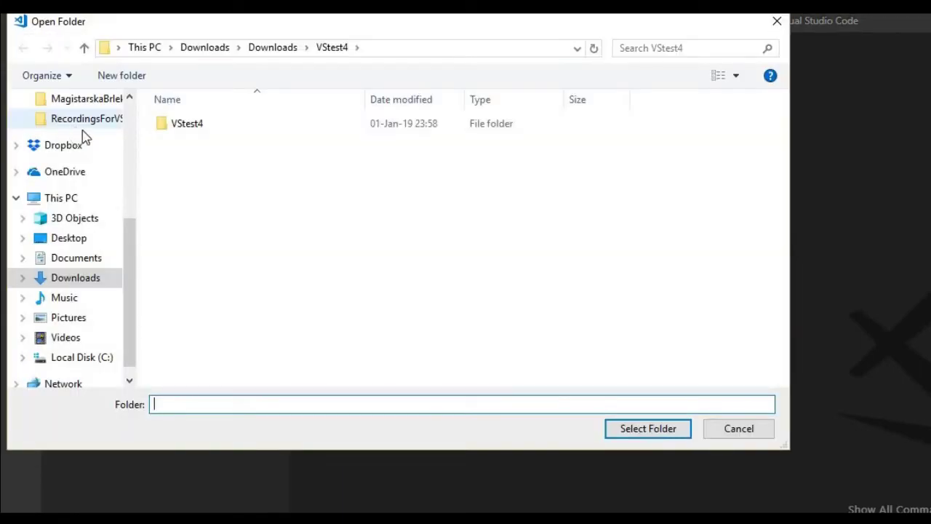
click(179, 127)
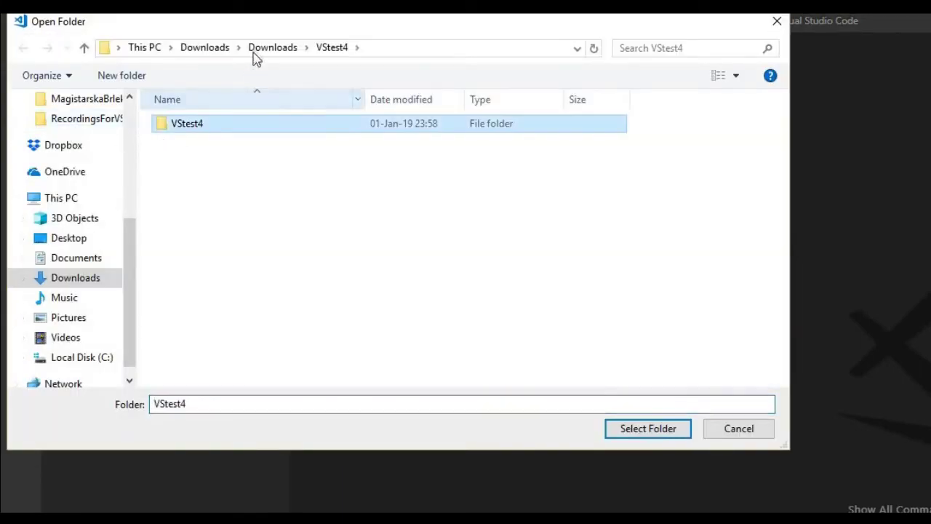
click(644, 429)
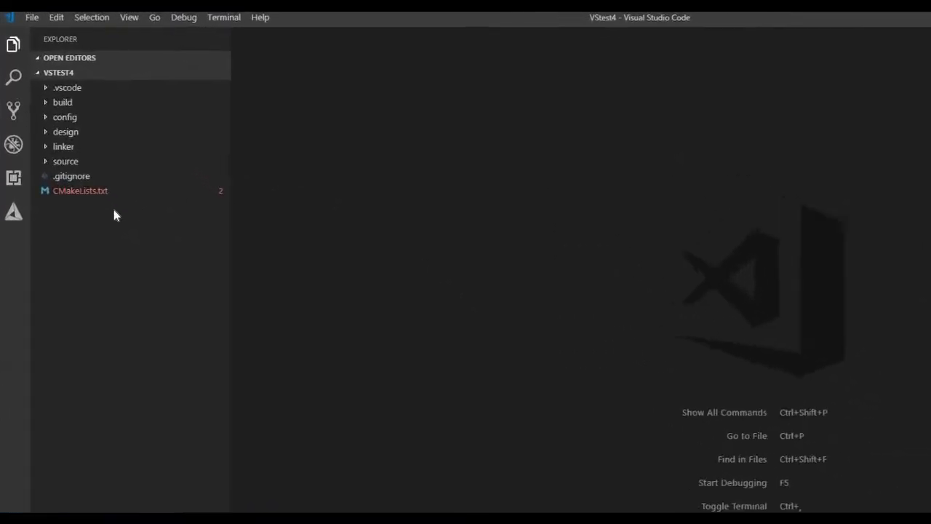
Open main.c from the source folder and expand the .vscode folder in the project tree.
click(47, 154)
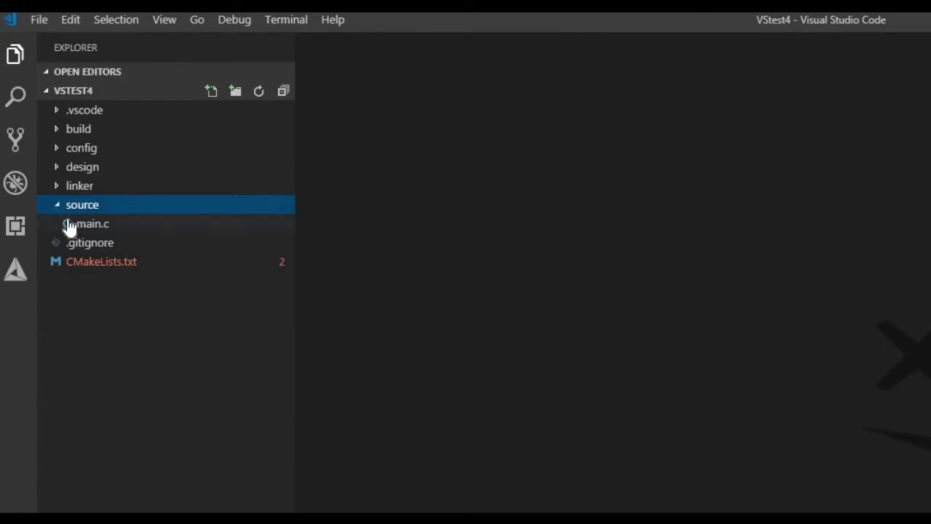
click(69, 224)
click(52, 134)
click(57, 225)
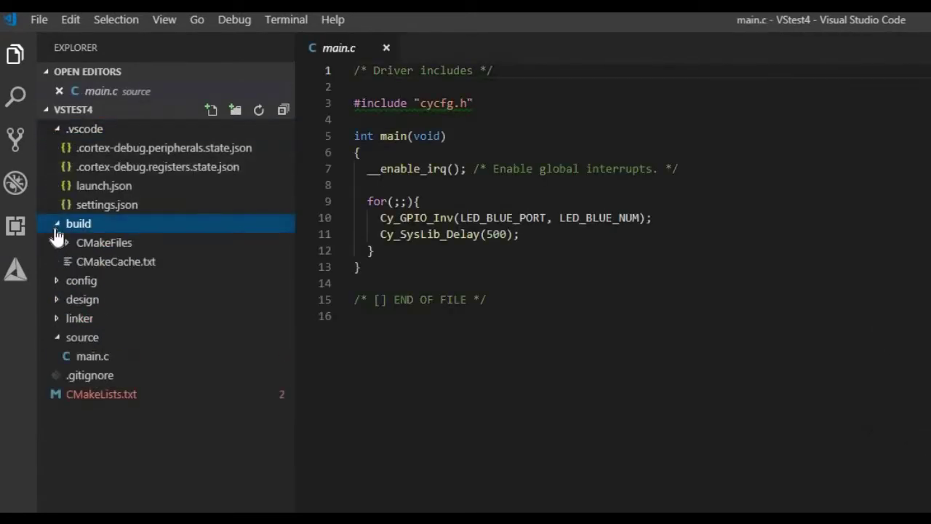
click(56, 230)
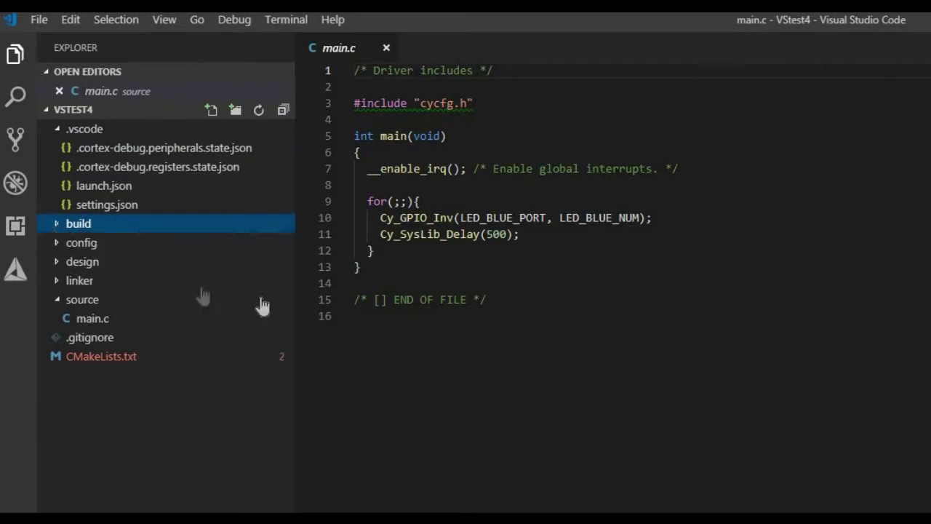
click(594, 322)
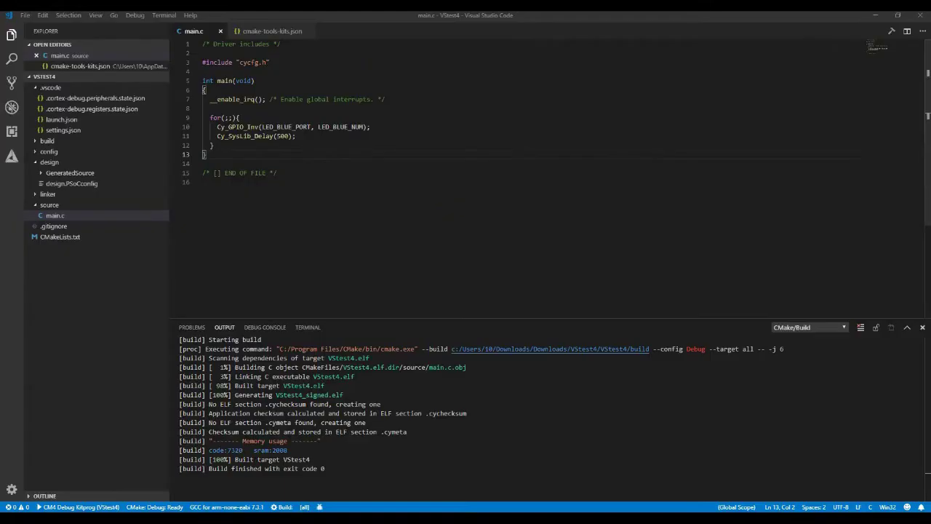
Add the call init_cycfg_all(); on a new line below __enable_irq() in the main function of main.c.
click(394, 100)
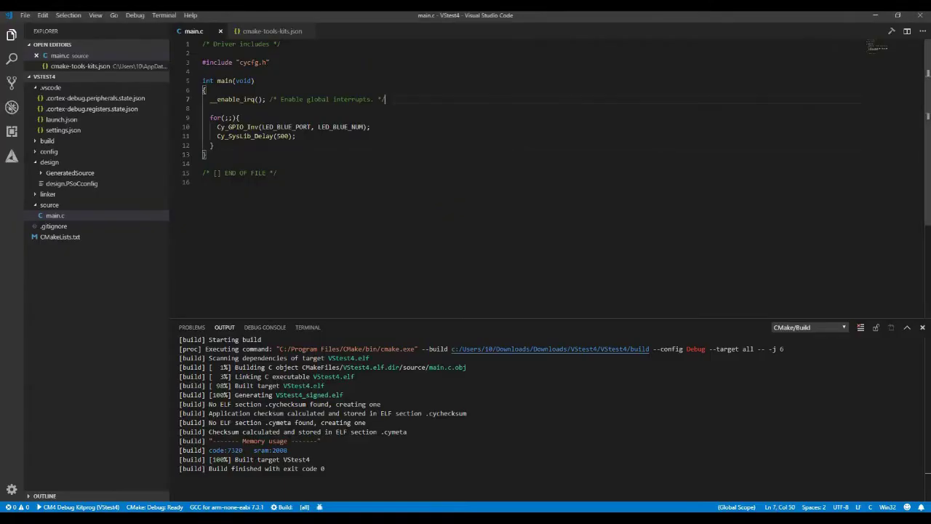
key(Return)
text(i)
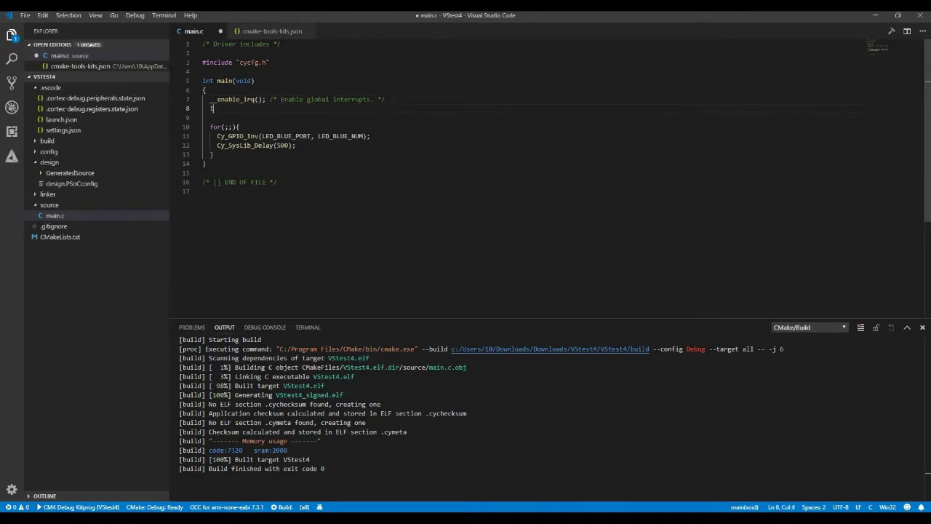
text(nit_)
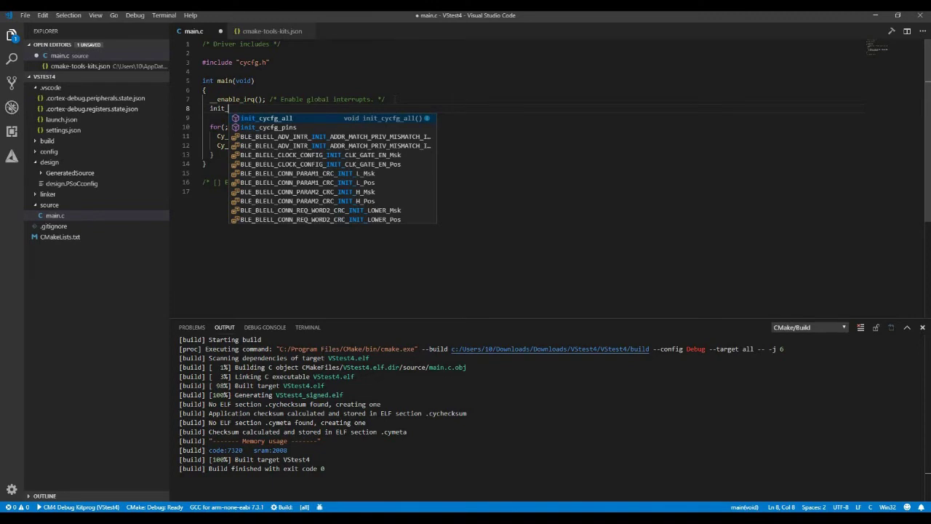
key(Return)
text(();)
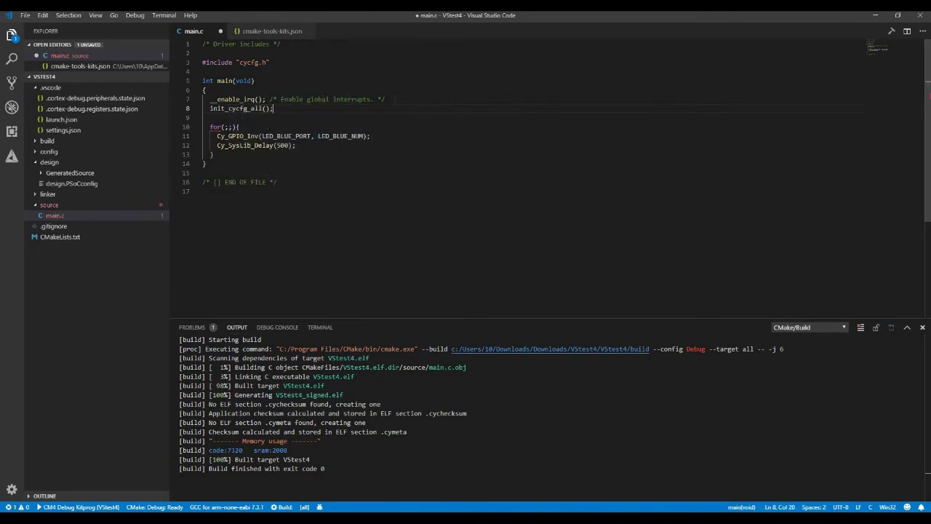
Save main.c and open design.PSoCconfig from the design folder in its associated application.
key(ctrl+s)
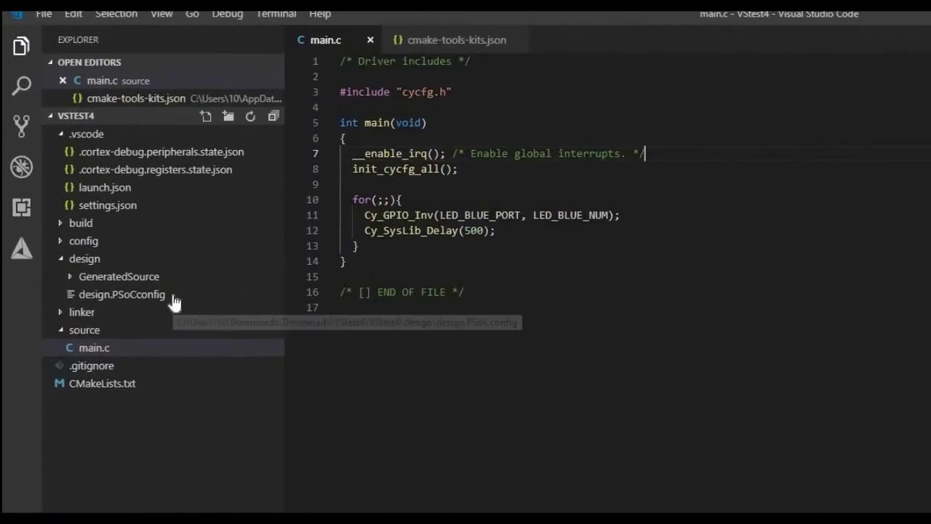
right_click(152, 304)
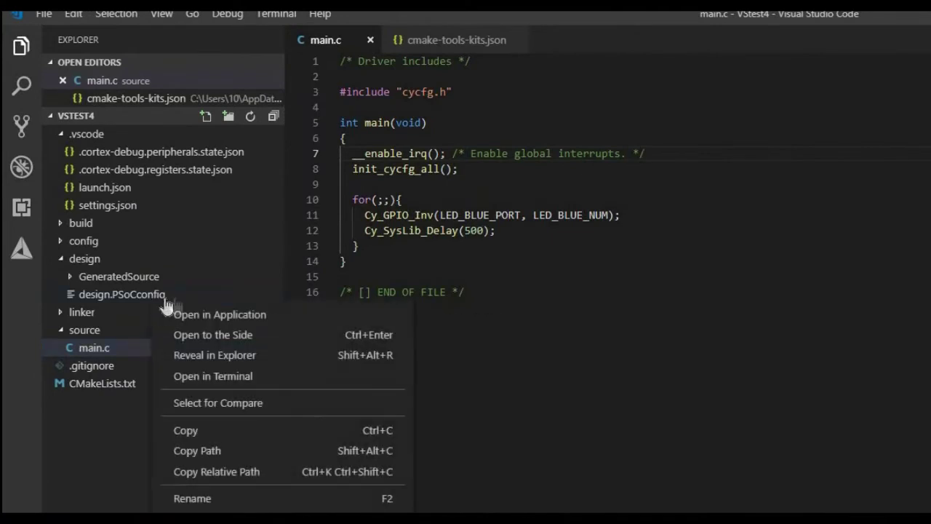
click(292, 315)
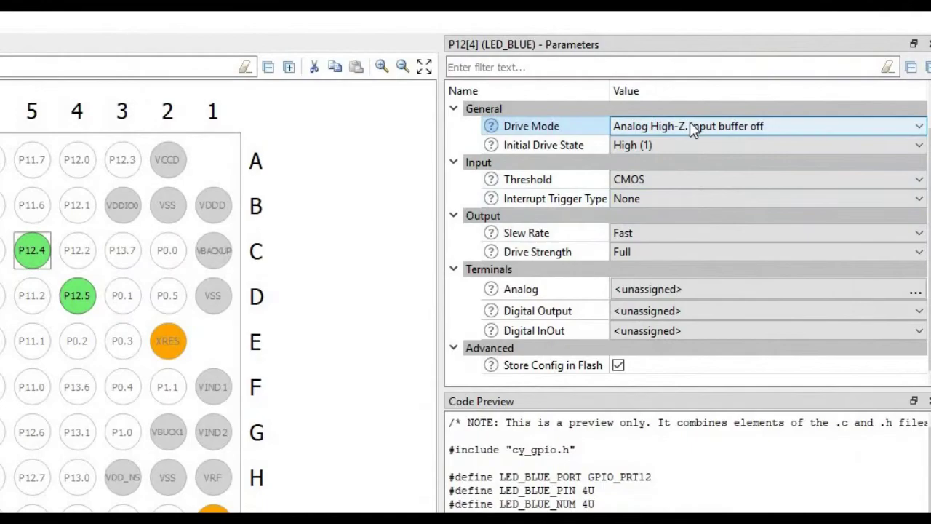
Set the drive mode of the LED_BLUE pin P12[4] to "Strong Drive. Input buffer off", then close the configurator with the changes saved.
click(731, 110)
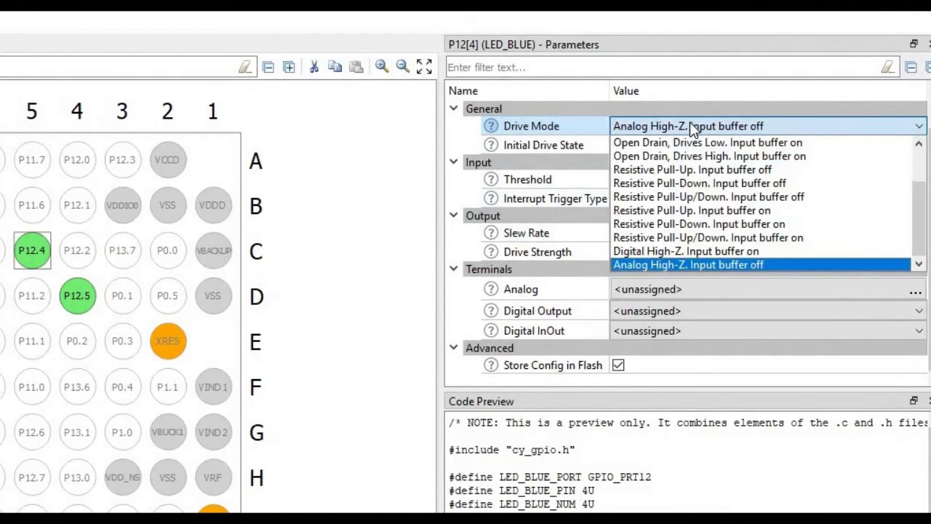
scroll(676, 170, up, 2)
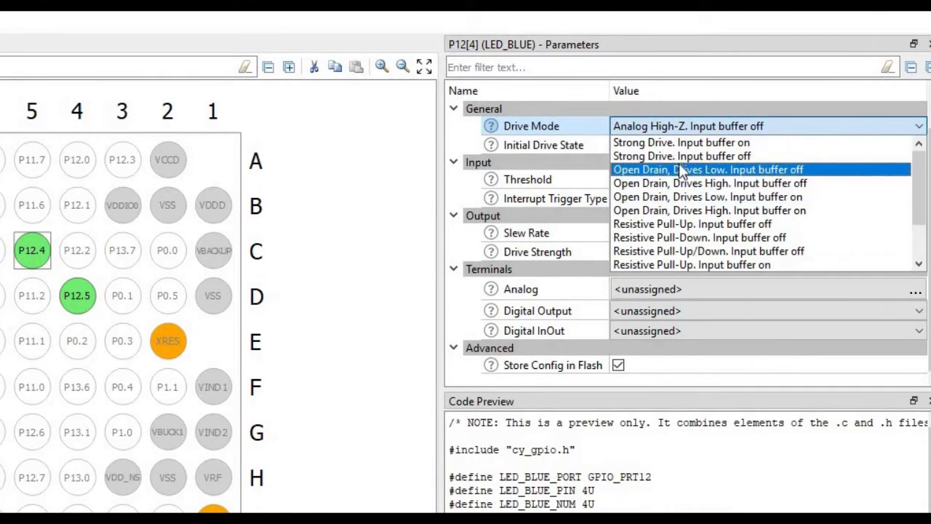
click(679, 158)
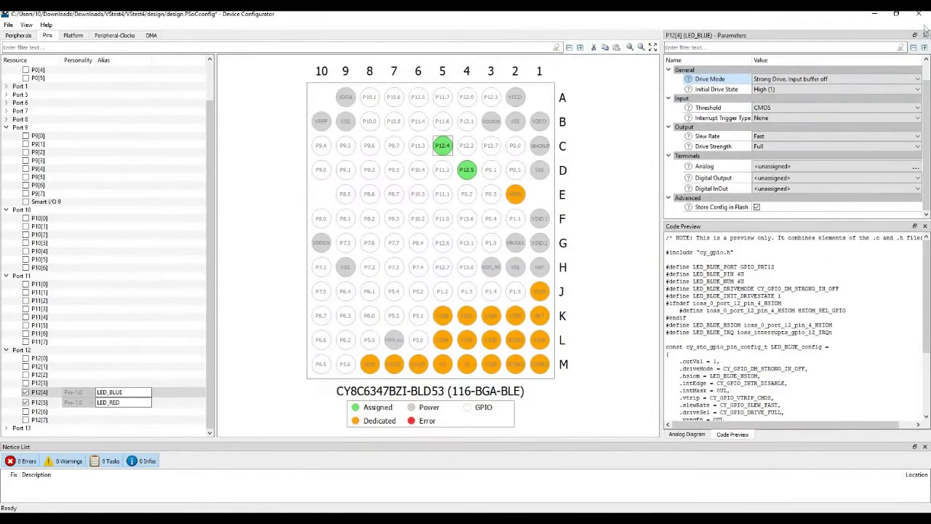
click(918, 14)
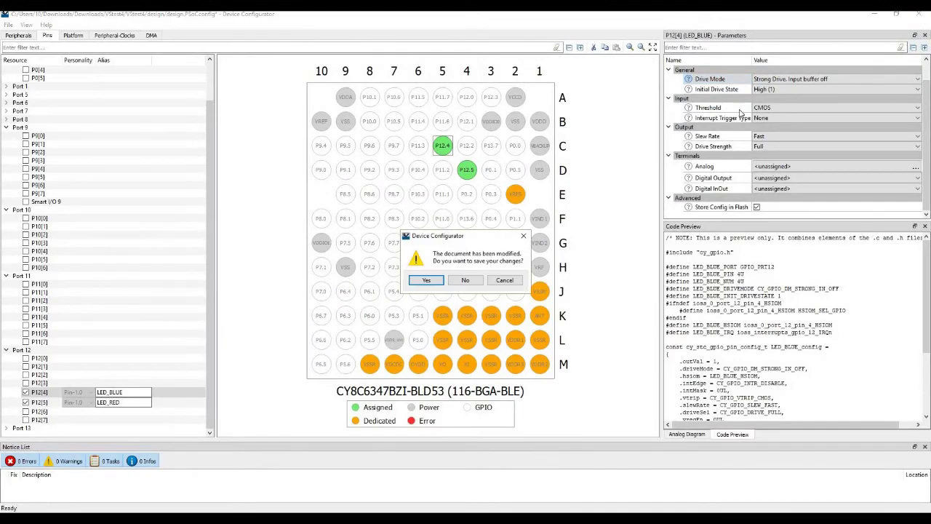
click(424, 281)
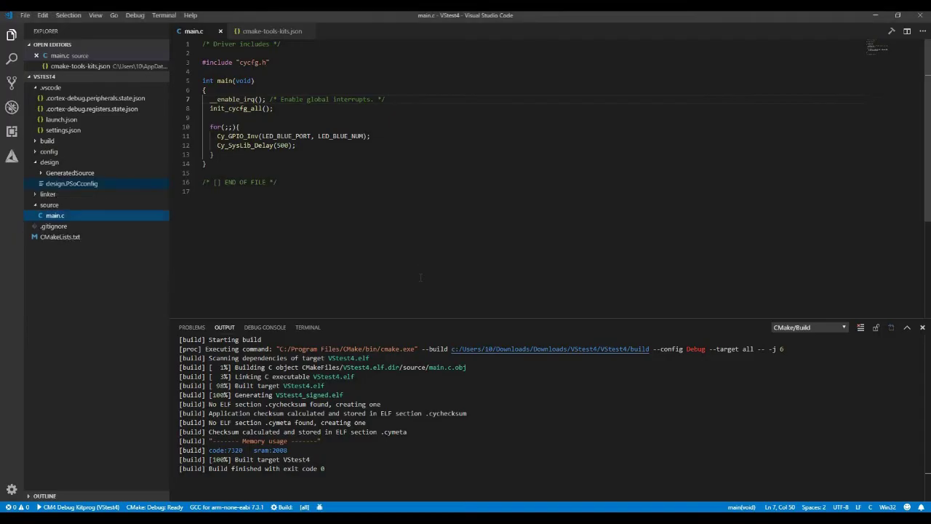
Start a debug session for the VStest4 project with the CM4 Debug Kitprog configuration.
click(399, 191)
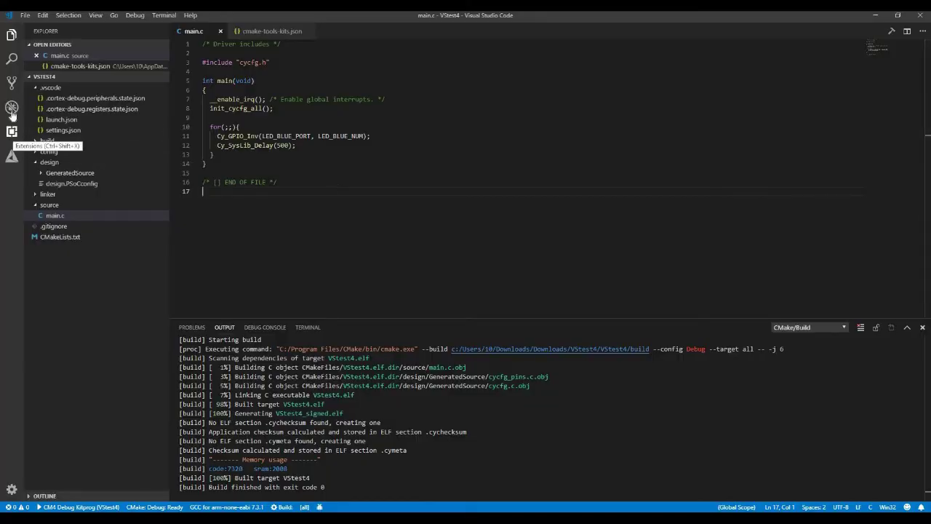
click(12, 108)
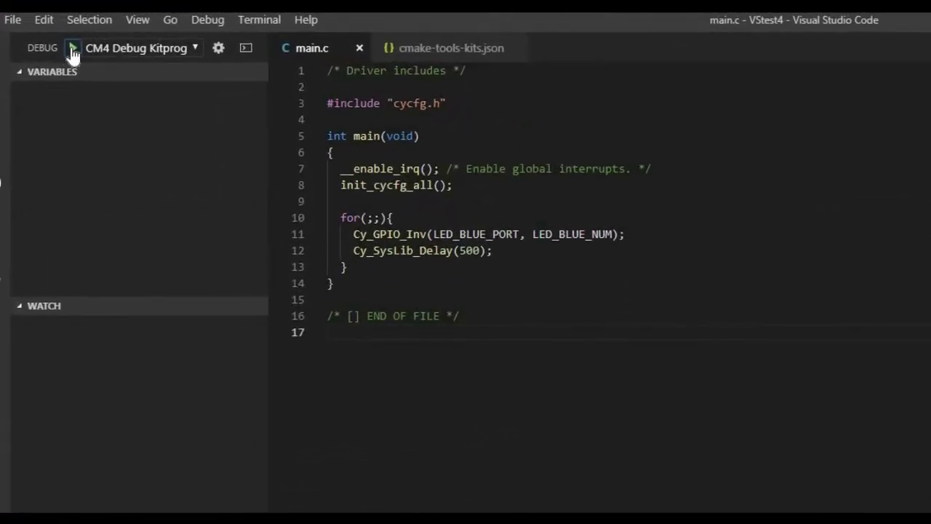
click(72, 49)
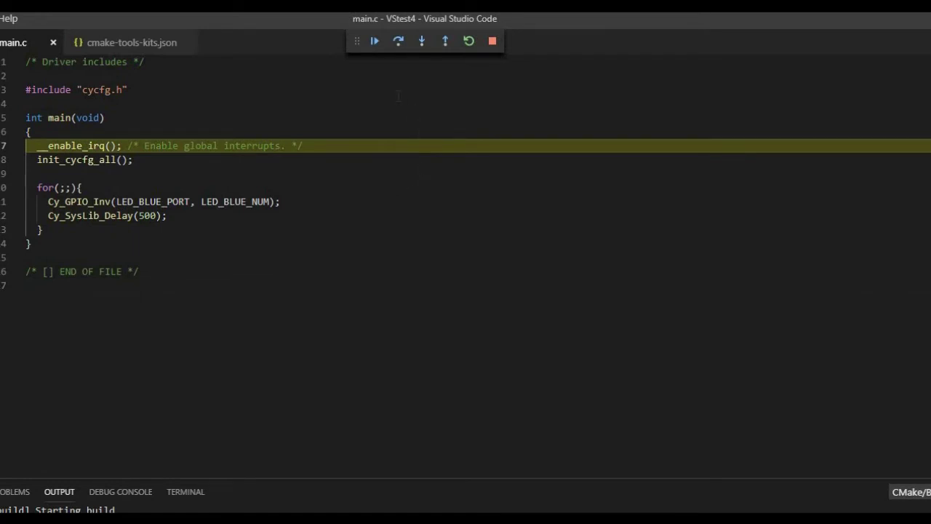
Step over the statements of main.c one at a time, passing through the LED toggle and delay loop.
click(400, 49)
click(400, 50)
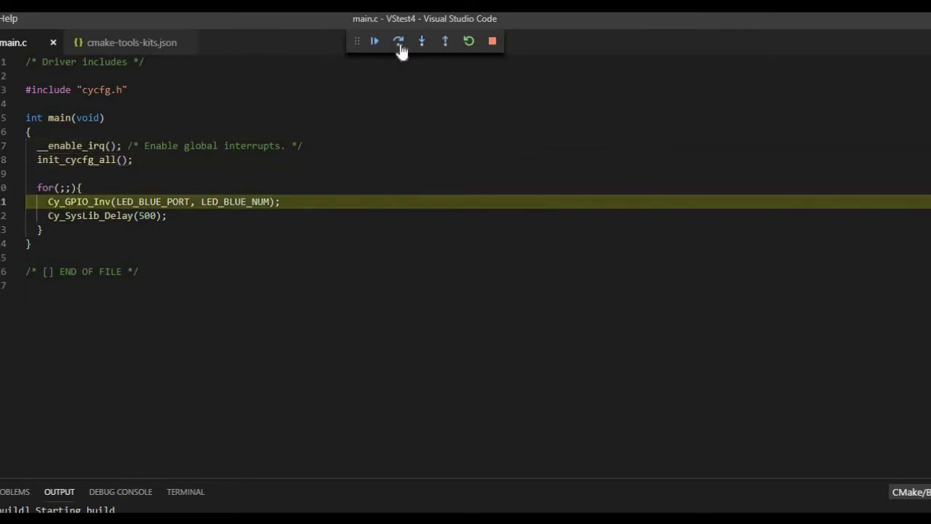
click(399, 44)
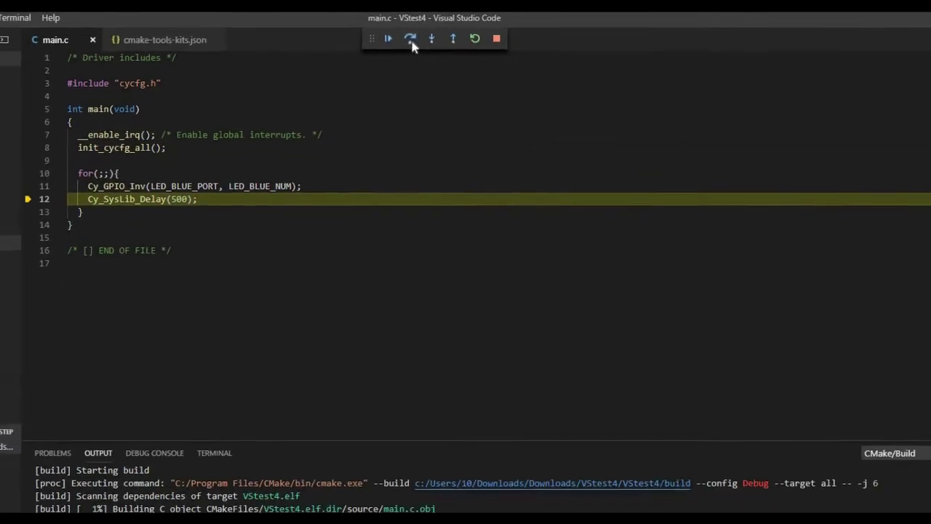
click(399, 42)
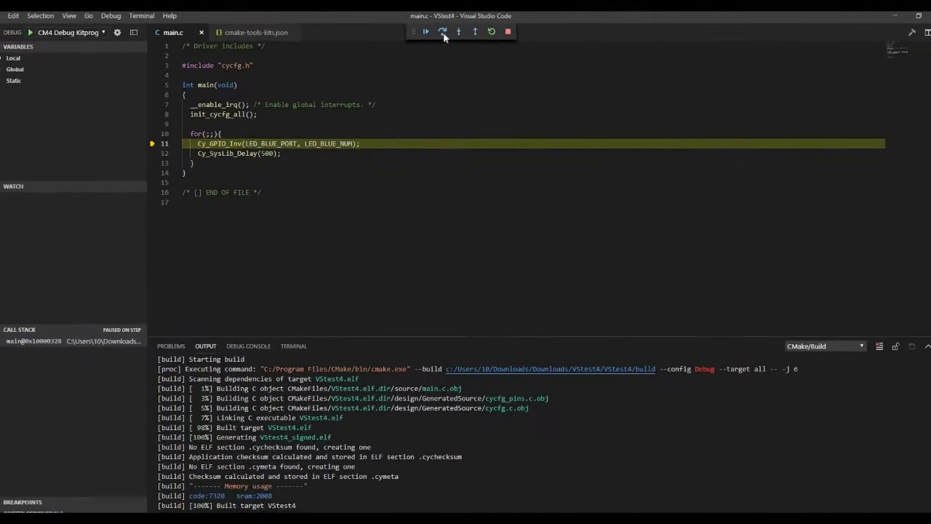
click(420, 40)
click(449, 33)
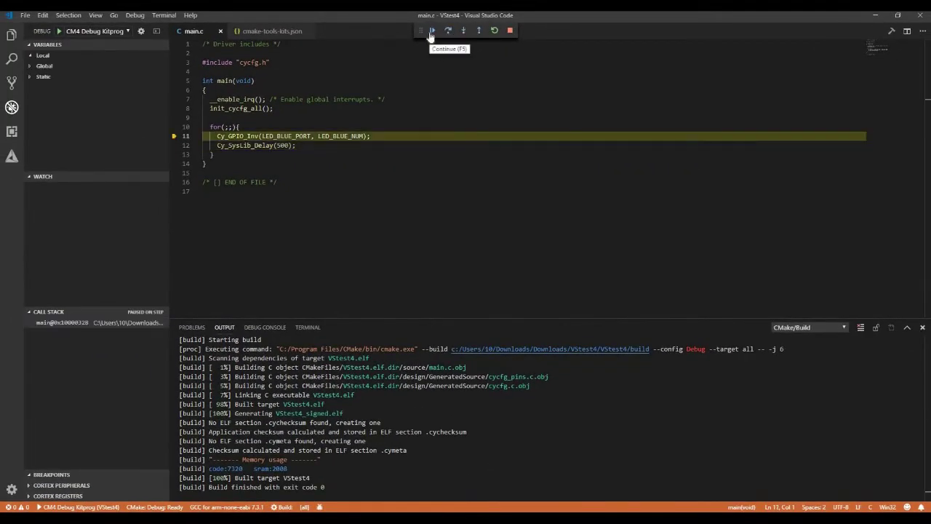
Continue running the program on the board, then stop the debug session.
click(430, 32)
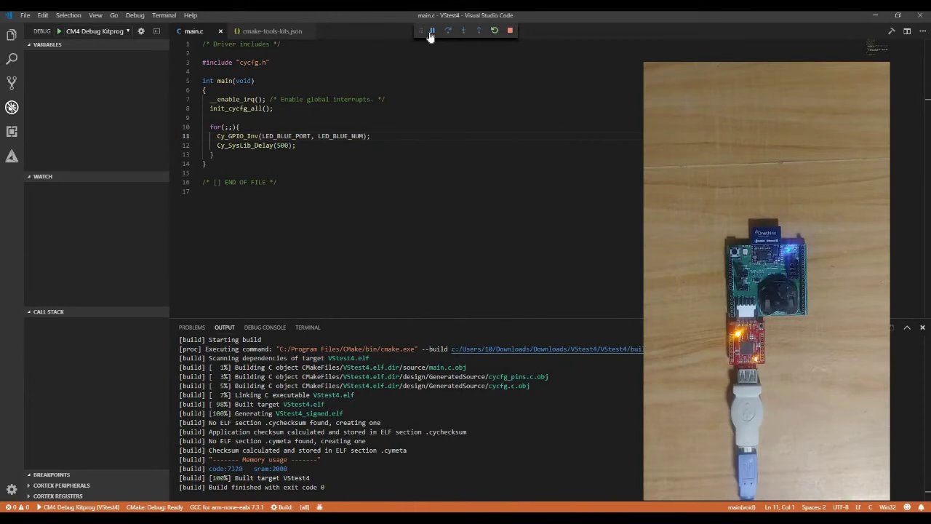
click(510, 32)
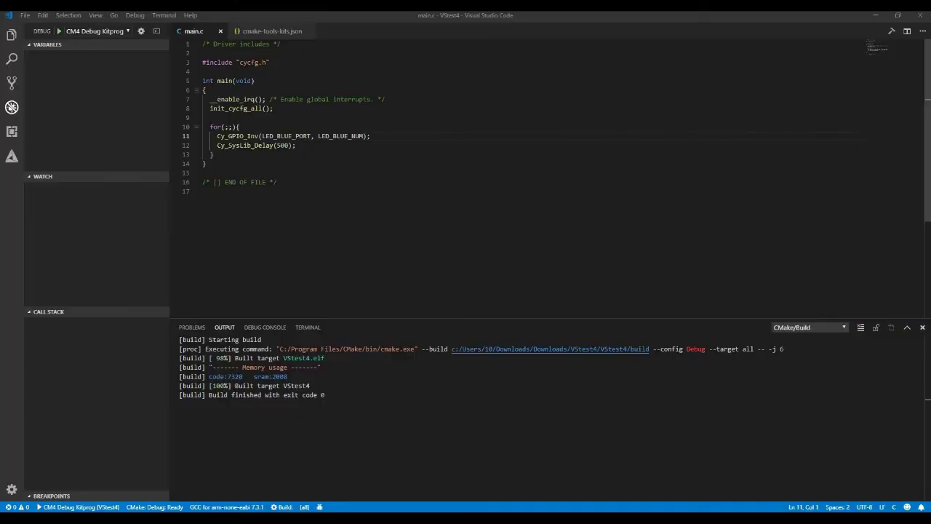
Try to launch the CM4 Debug Kitprog session again, dismiss the error, and switch the output log to Adapter Output.
click(62, 32)
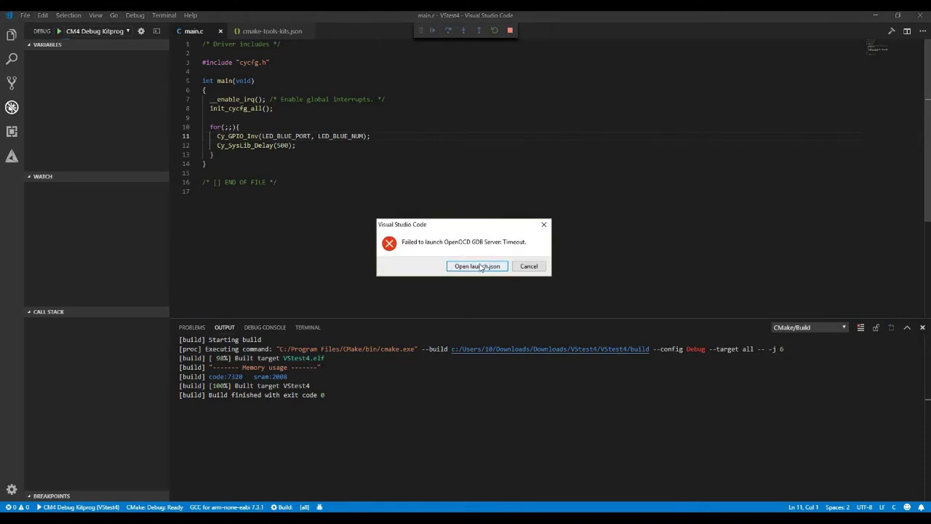
click(544, 226)
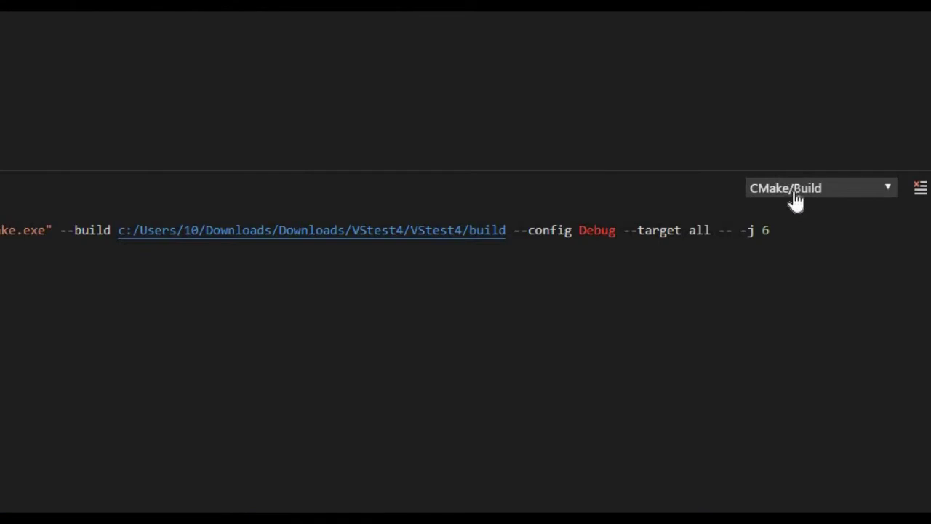
click(795, 198)
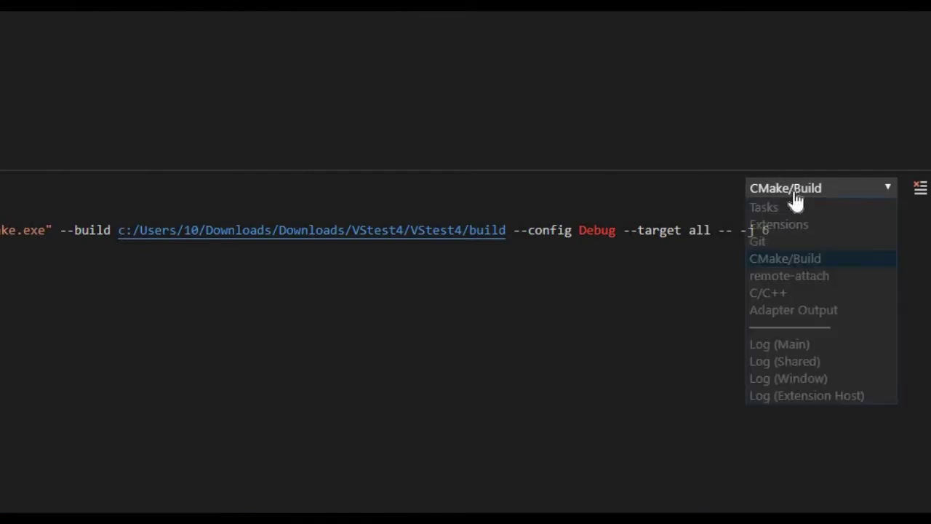
click(790, 313)
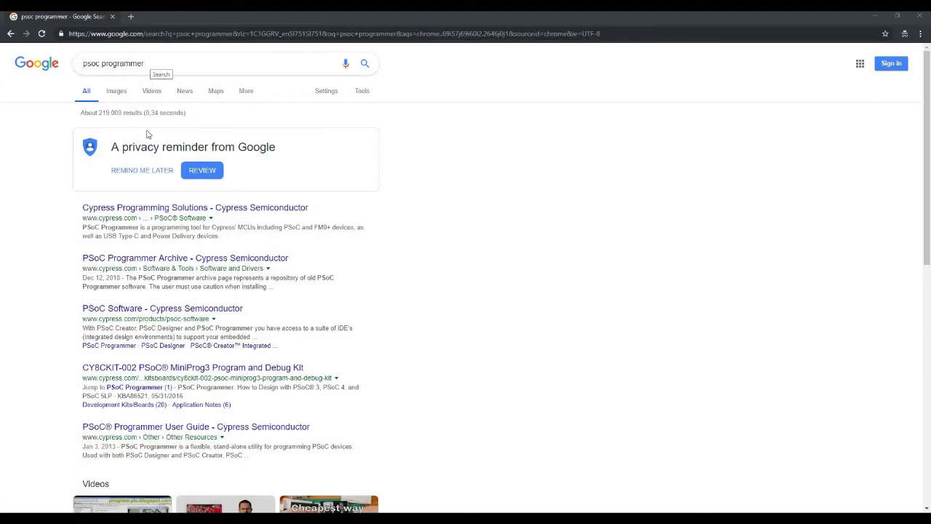
Request the Cypress Programmer (Windows) download from the Cypress Programming Solutions page and log in with the account password.
click(143, 209)
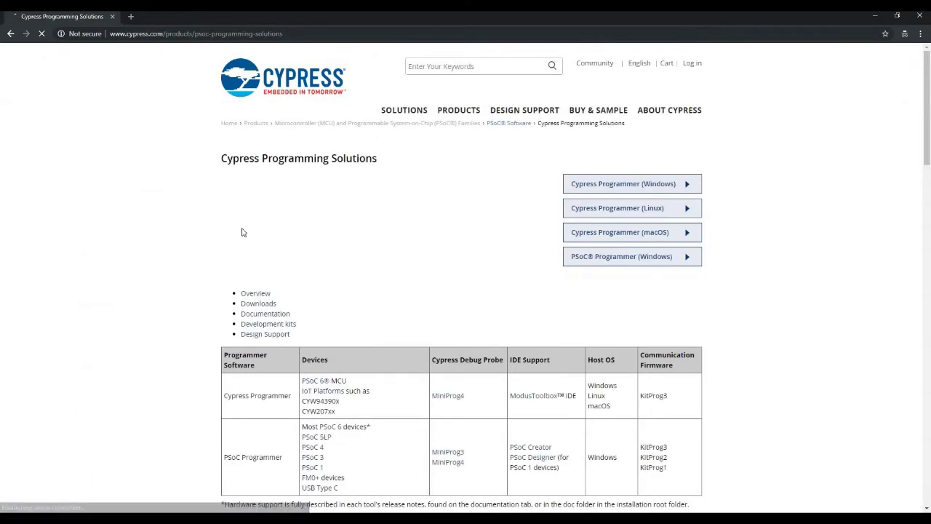
click(607, 185)
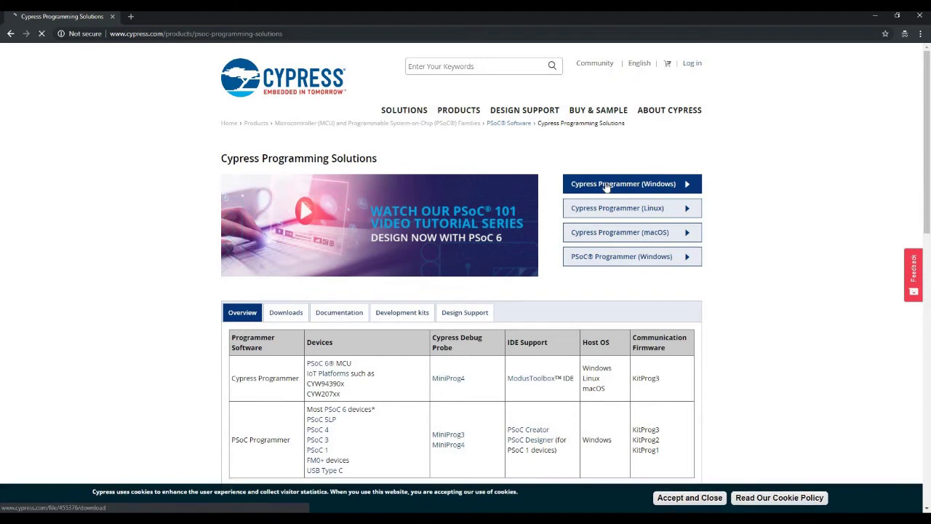
click(263, 415)
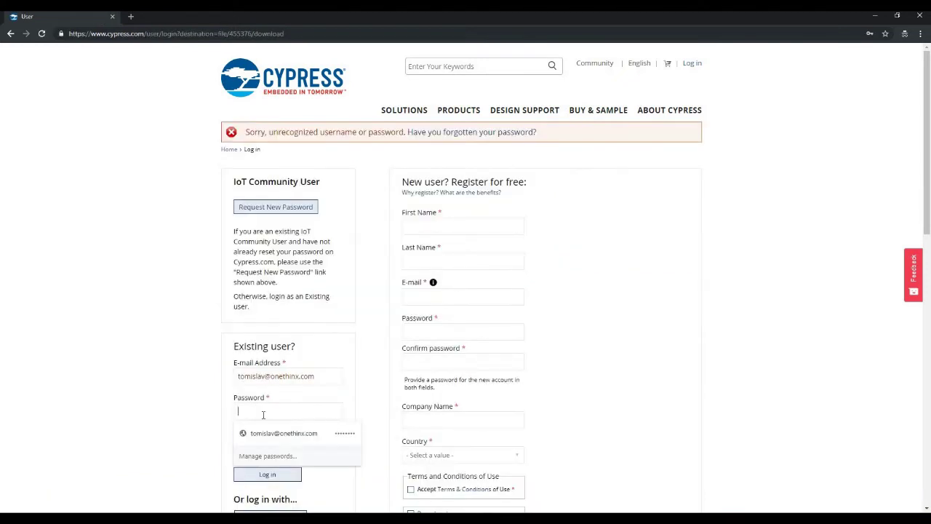
text(•••••••••)
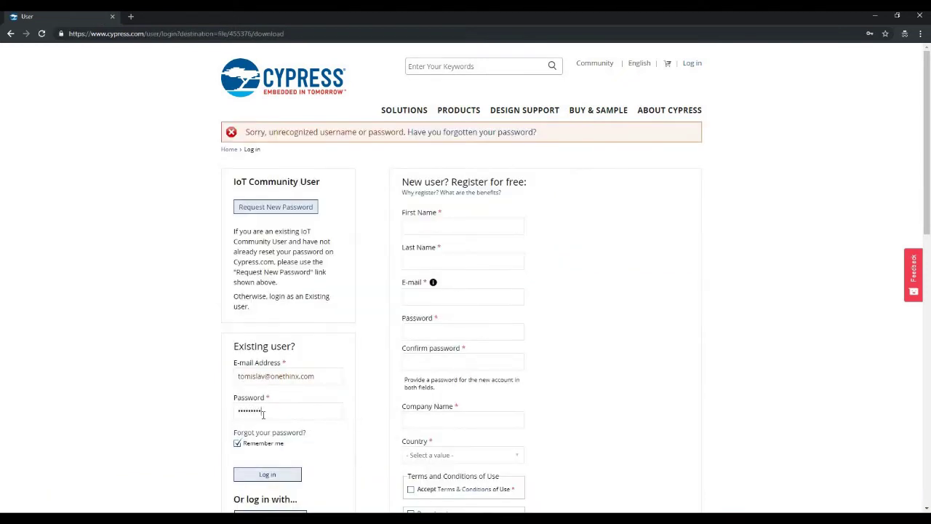
text(•)
key(Return)
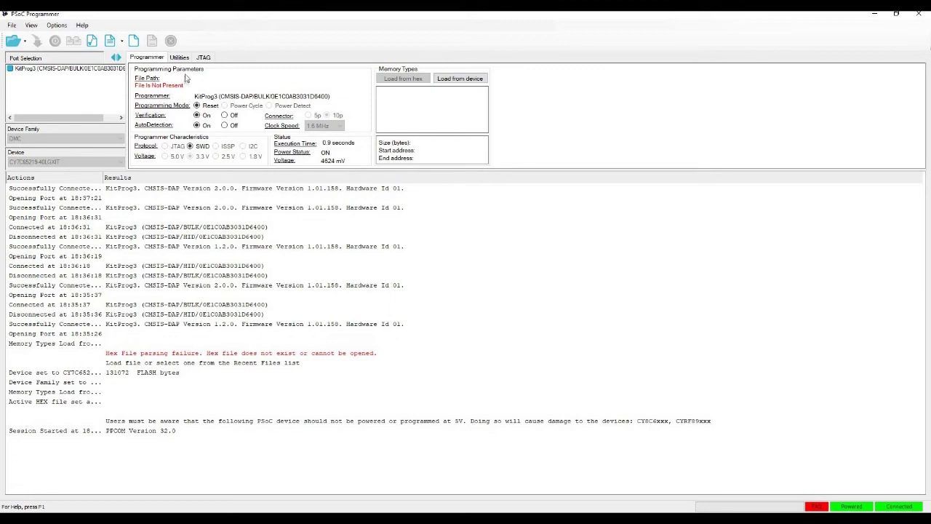
Upgrade the firmware of the connected KitProg3 using the utilities in PSoC Programmer.
click(186, 58)
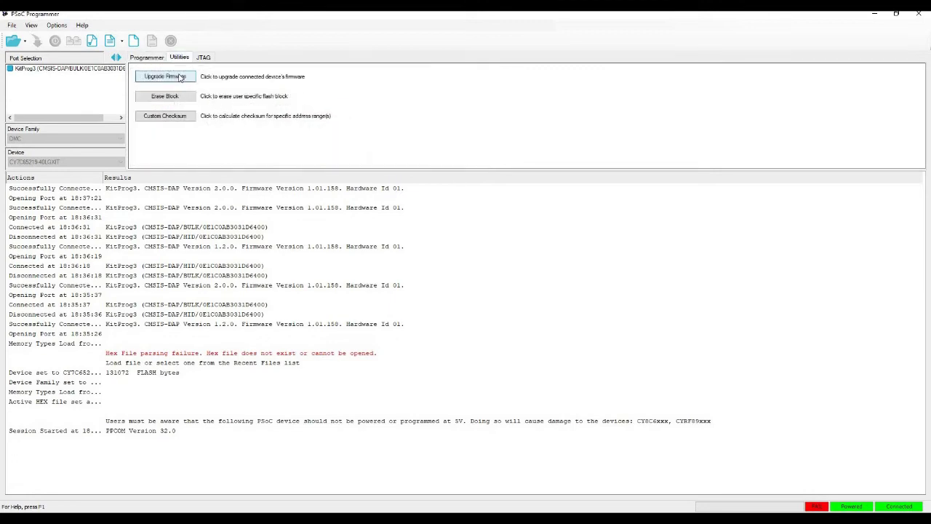
click(180, 79)
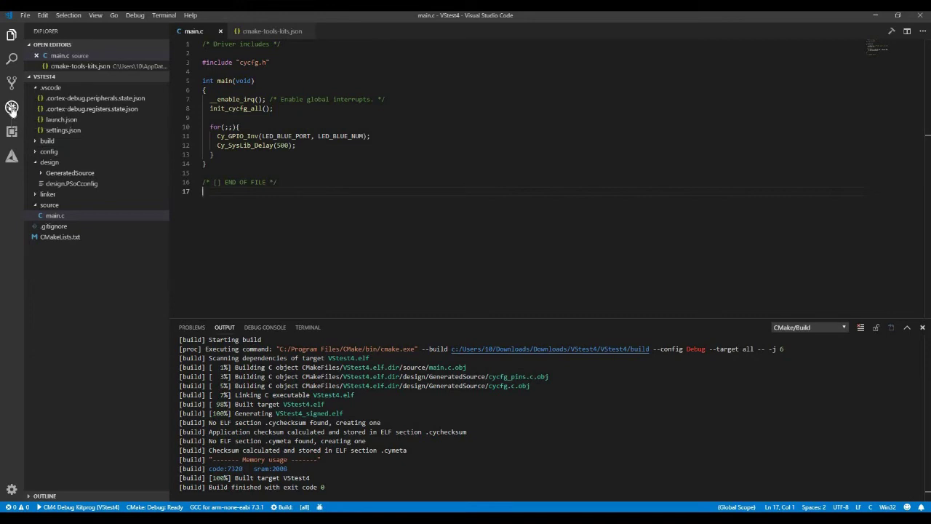
Switch to Visual Studio Code and start debugging VStest4 with the CM4 Debug Kitprog configuration.
click(12, 107)
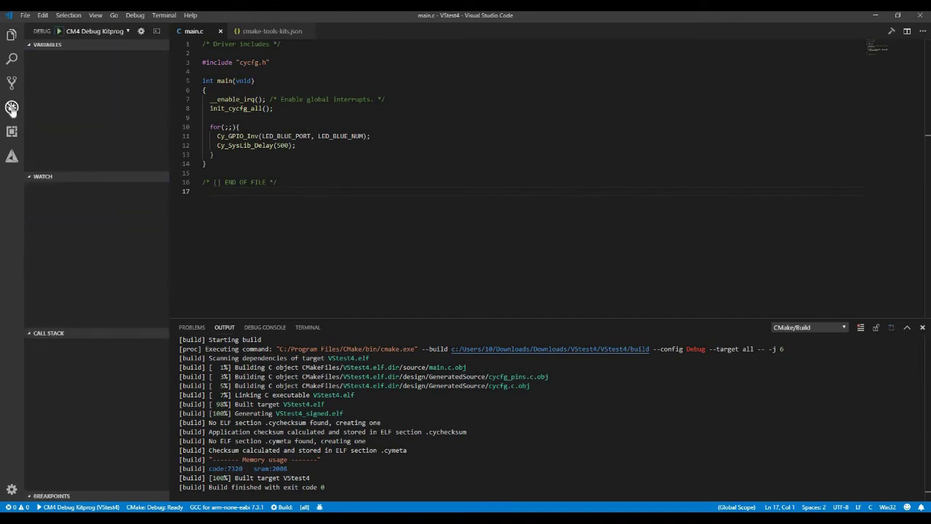
click(59, 31)
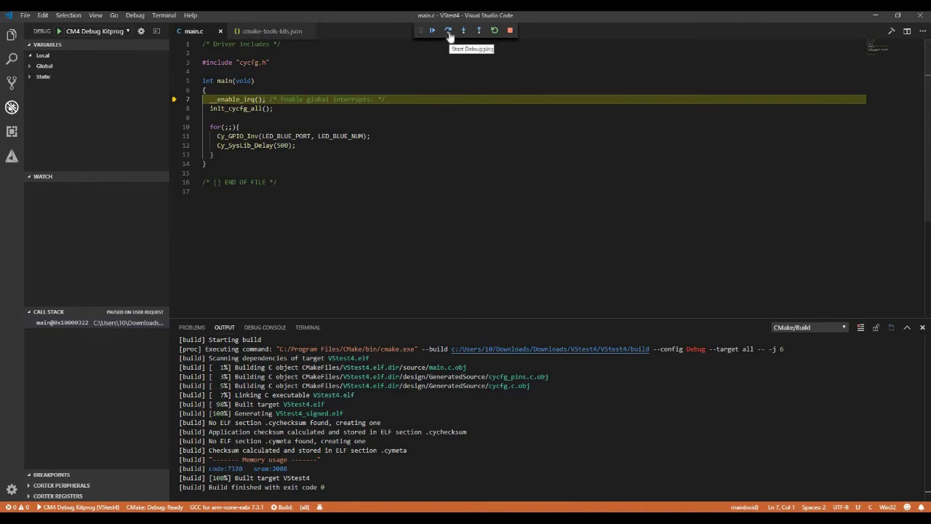
Step over the main.c statements through the LED_BLUE toggle loop, then continue execution without stepping.
click(448, 31)
click(448, 31)
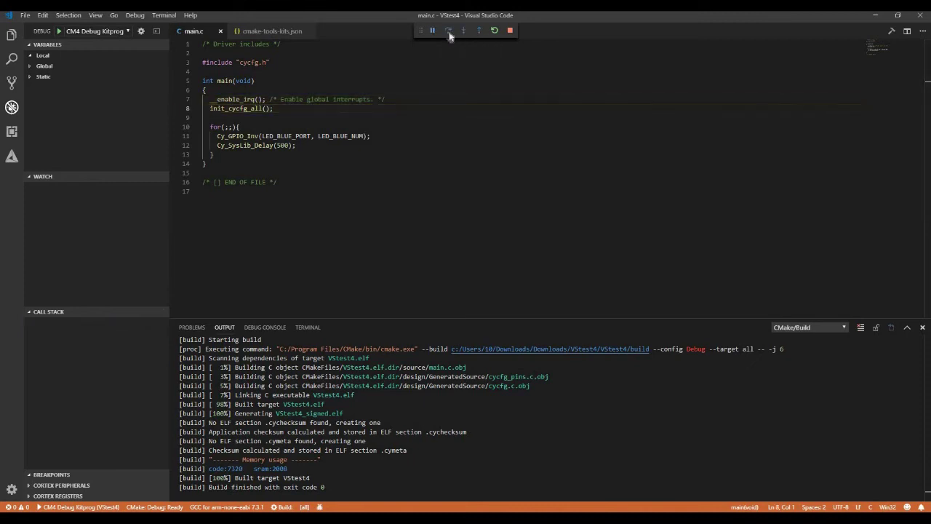
click(448, 32)
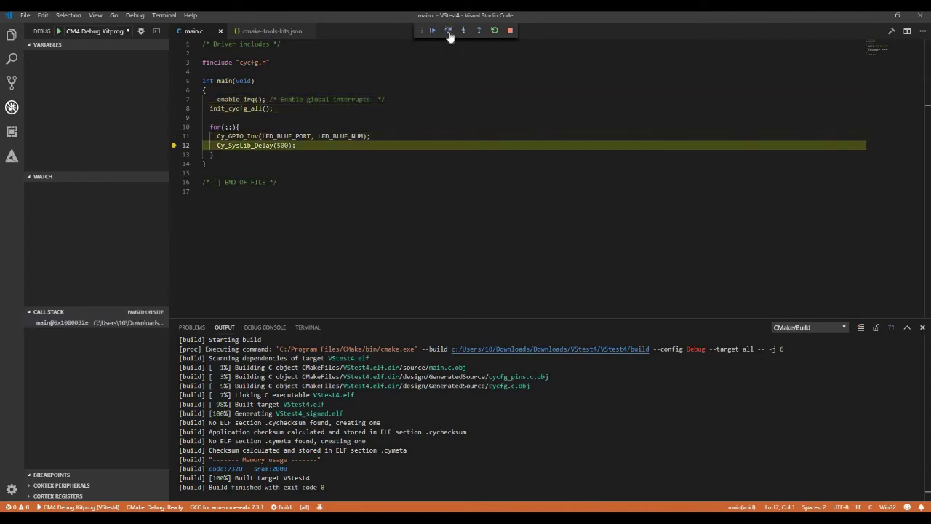
click(448, 31)
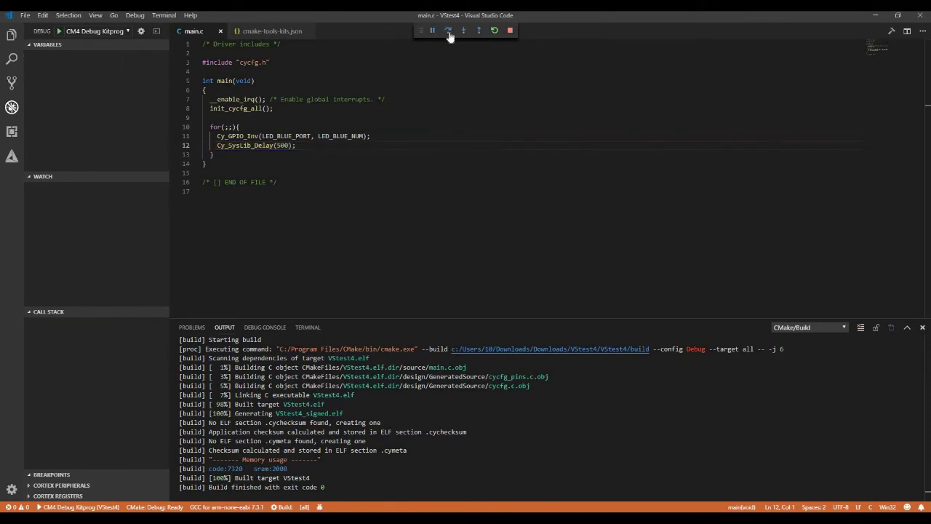
click(448, 31)
click(448, 31)
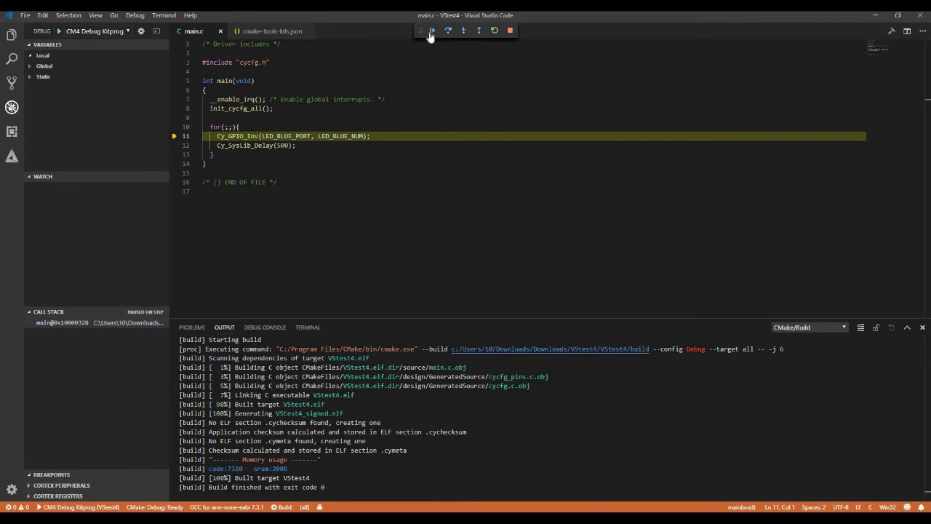
click(429, 33)
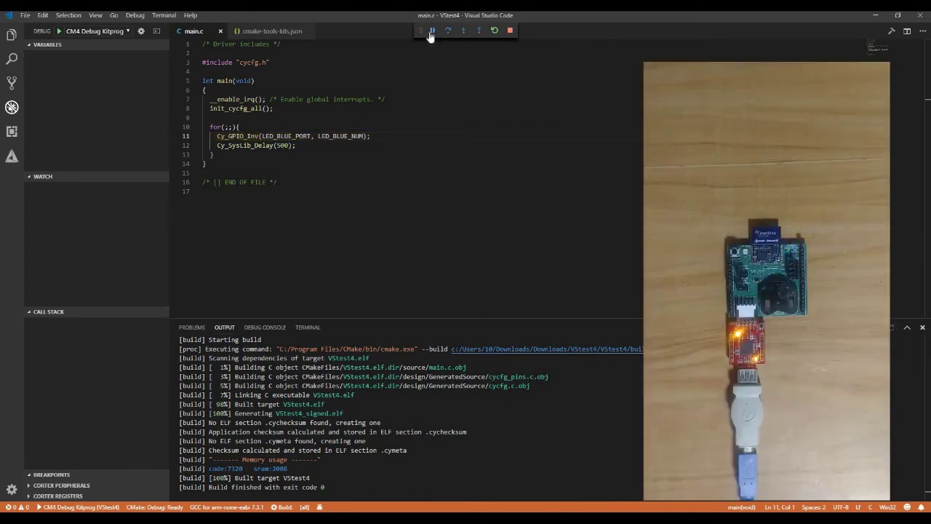
Stop the debug session and bring up the file commands for design.PSoCconfig in the design folder.
click(510, 32)
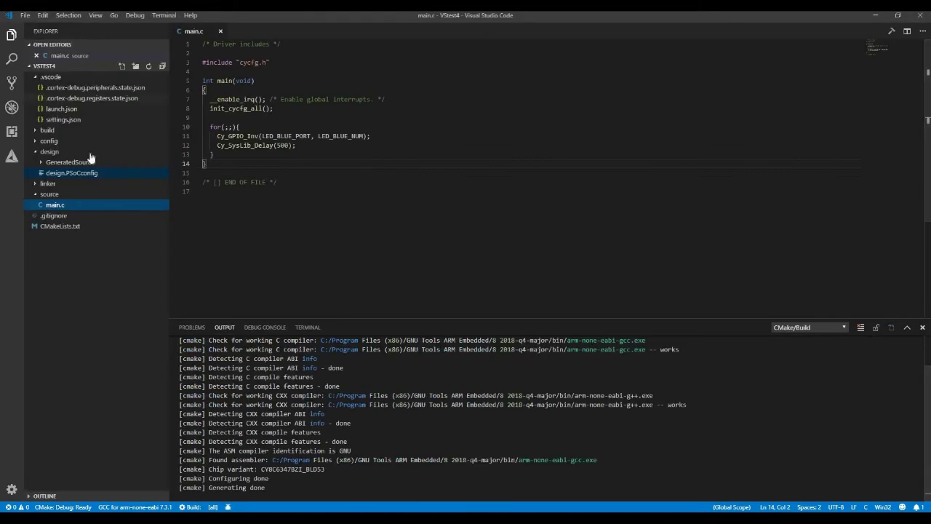
right_click(91, 180)
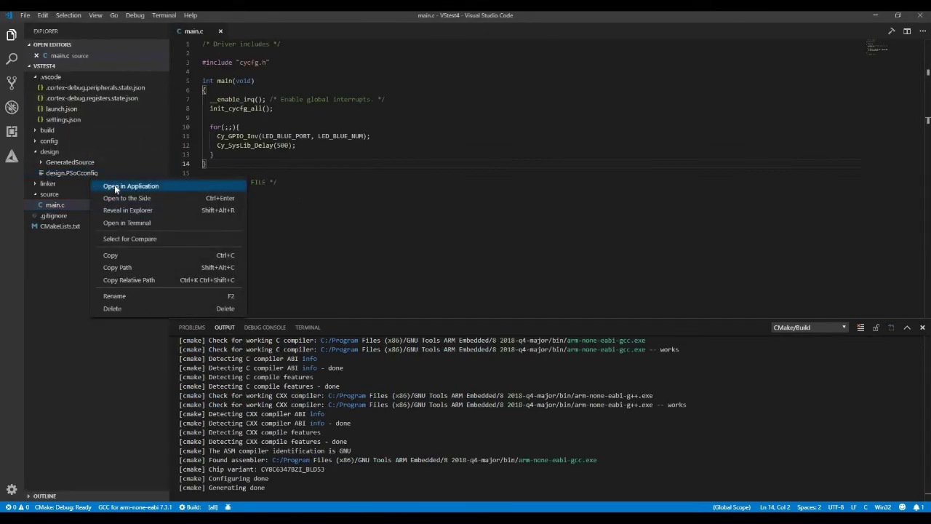
Search the extension marketplace for tasks, install the Tasks extension that loads VSCode Tasks into the status bar, and reload the editor.
click(13, 132)
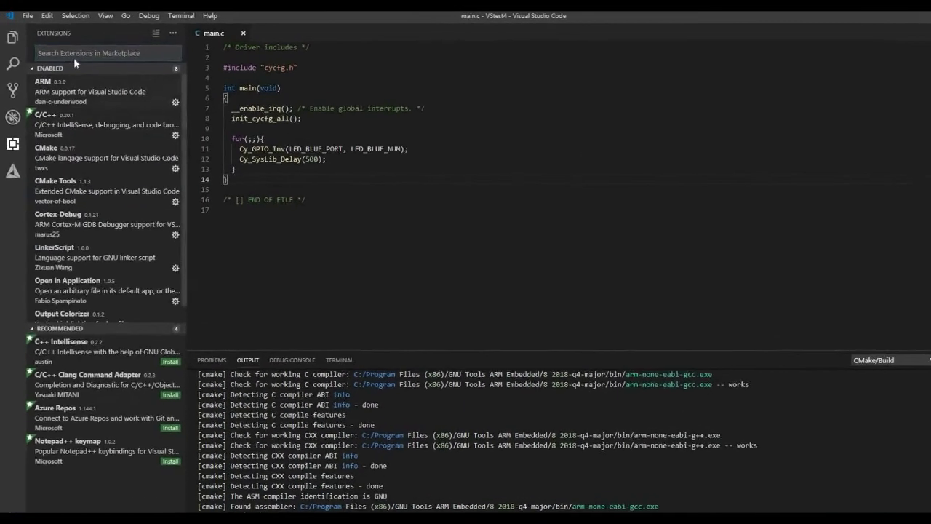
text(ta)
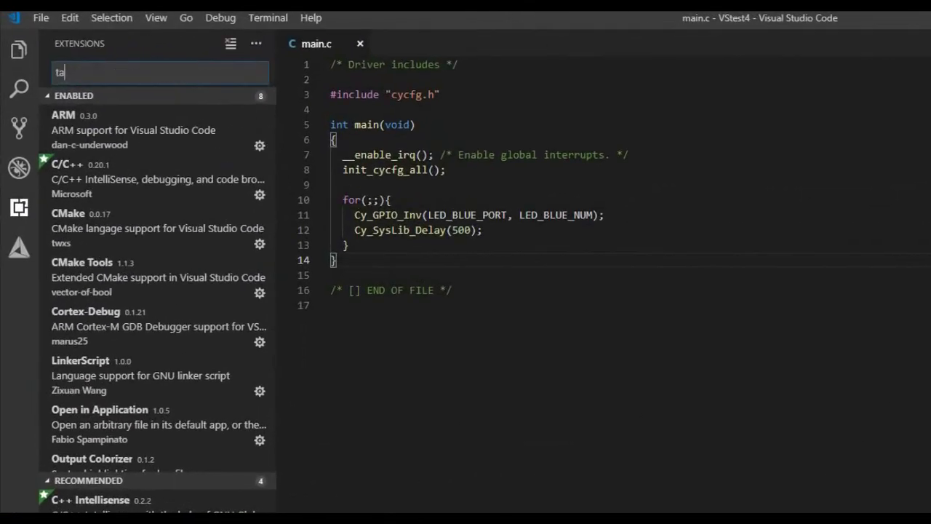
text(sks)
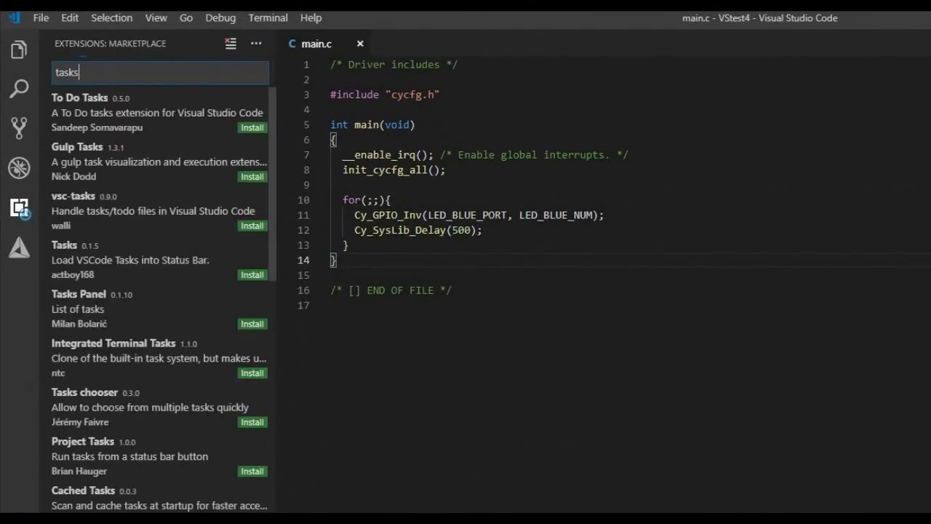
click(150, 252)
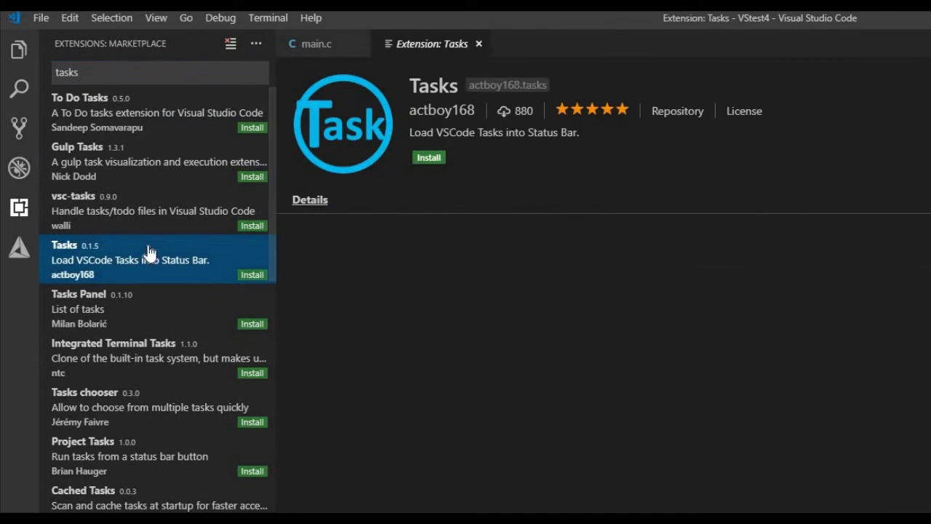
click(441, 158)
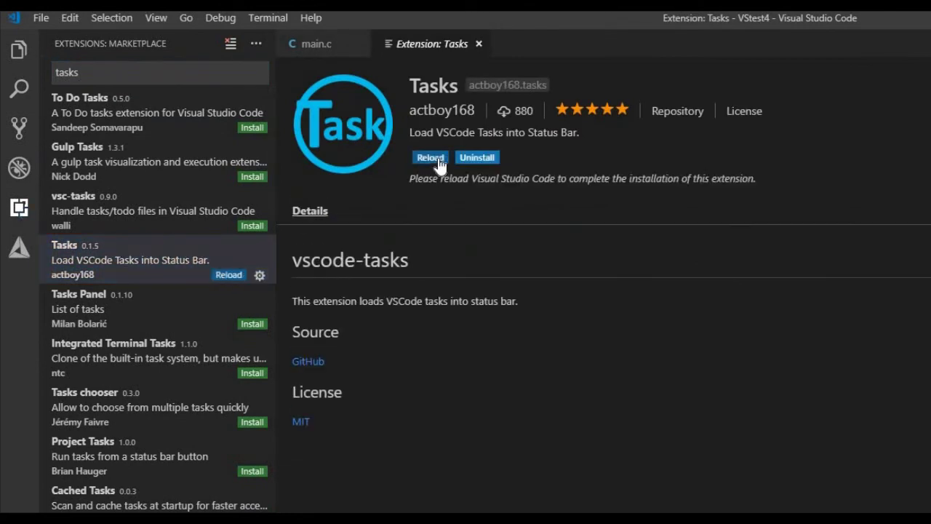
click(439, 159)
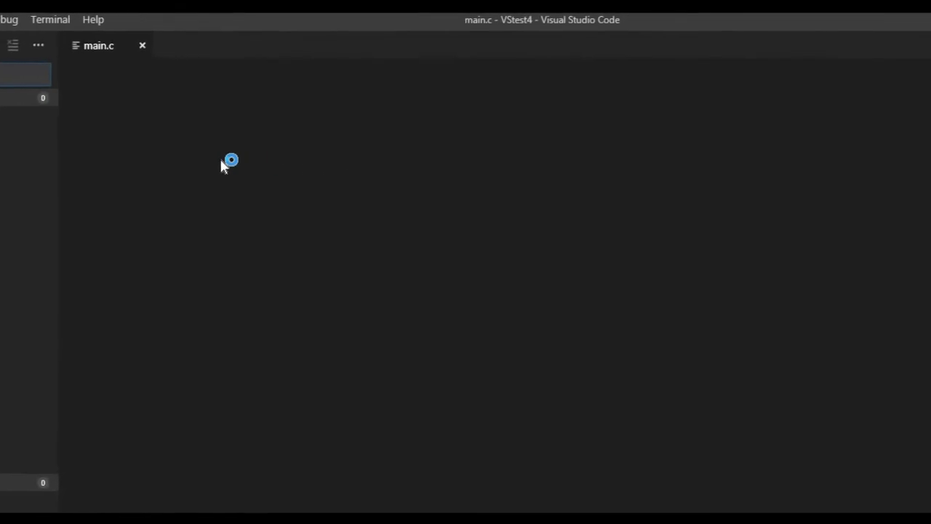
Configure a task for the project by creating a tasks.json file from the Others template.
click(232, 178)
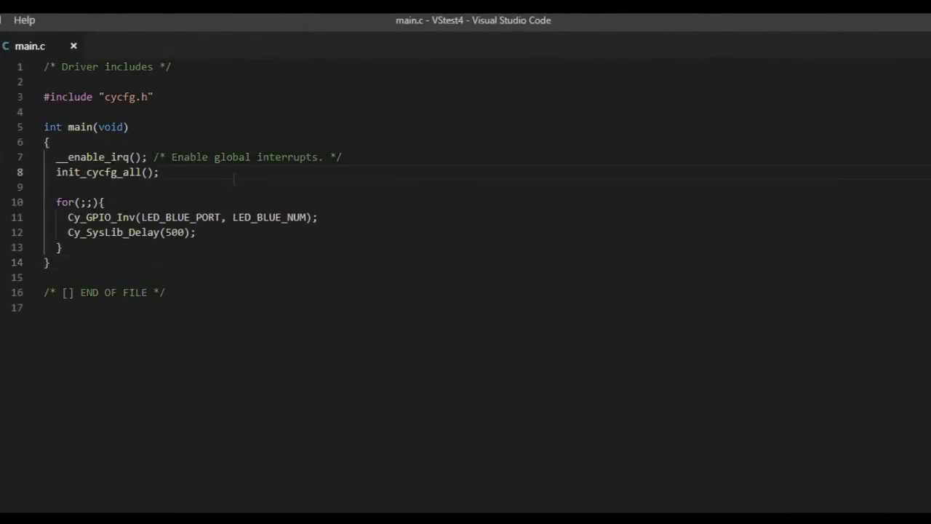
key(ctrl+shift+p)
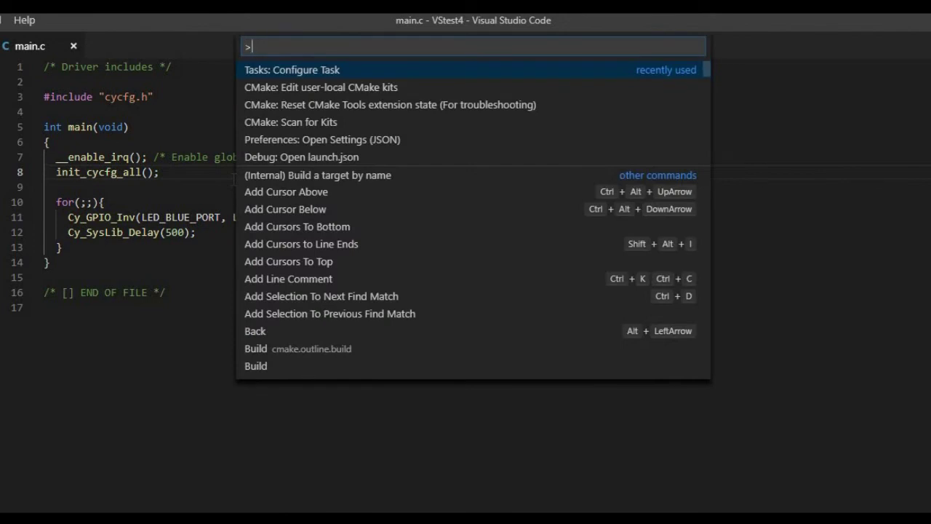
text(tasks)
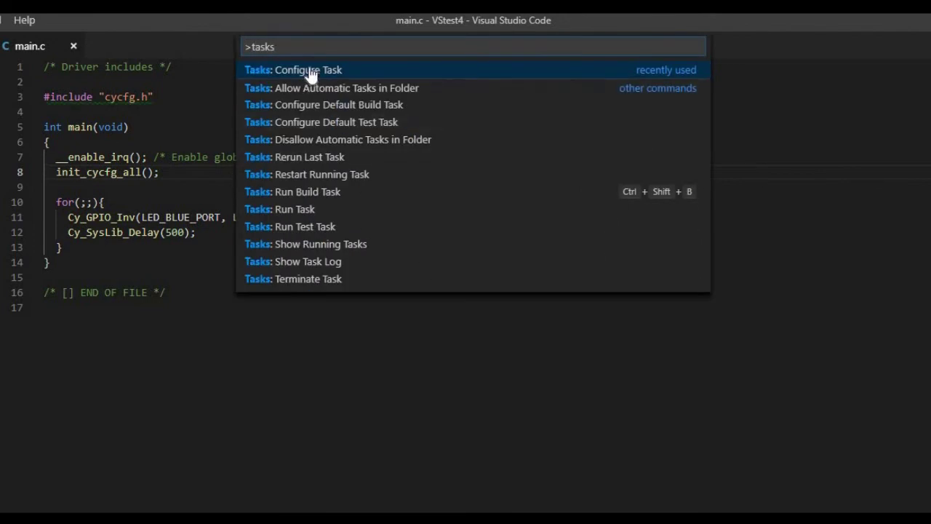
click(310, 70)
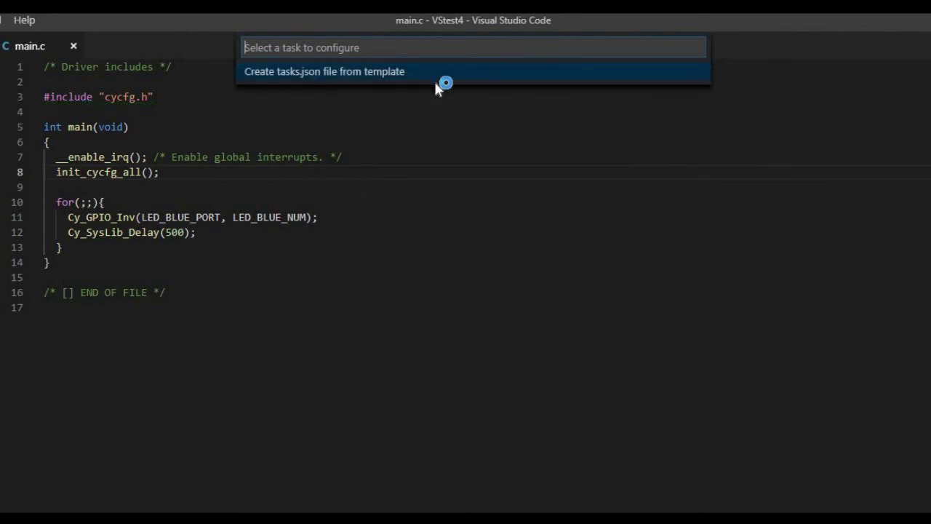
click(437, 84)
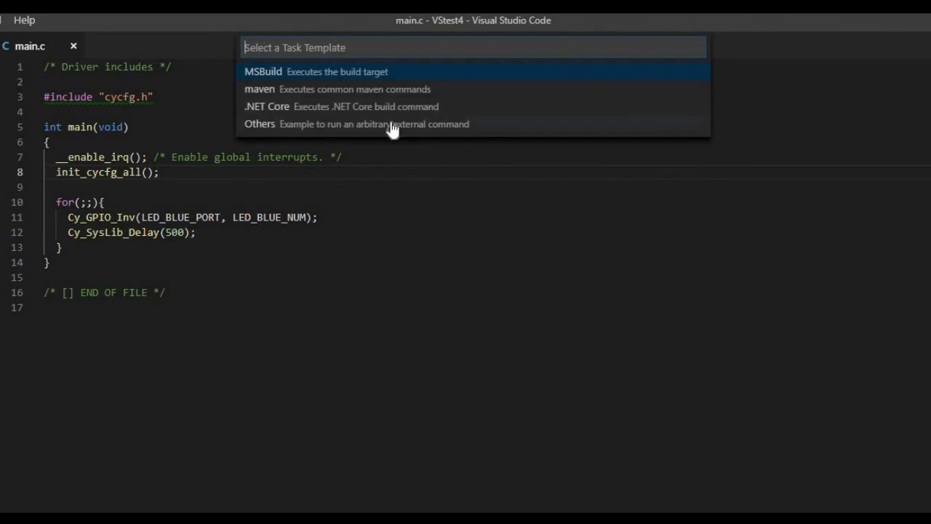
click(392, 122)
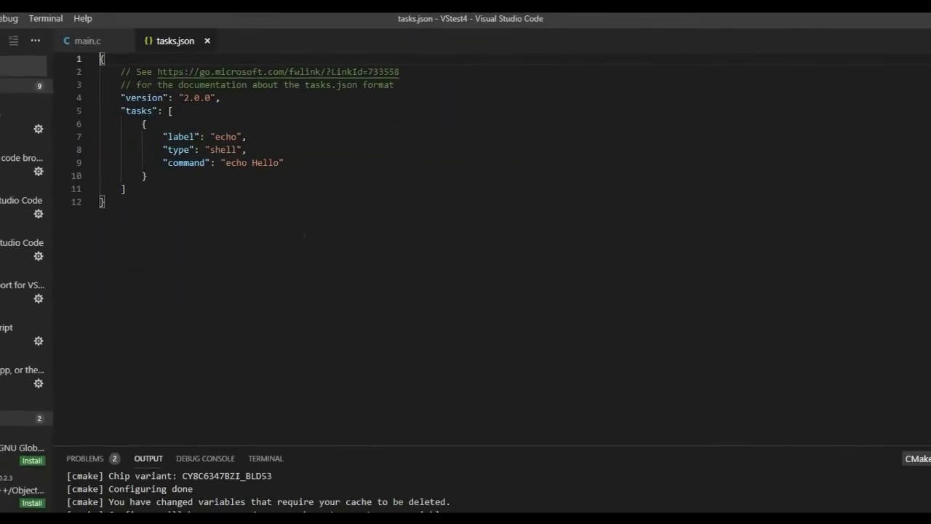
Switch to DeviceConfigurator in VS.pdf in Acrobat Reader and copy the complete PSoC Config tasks.json code block.
mouse_move(368, 518)
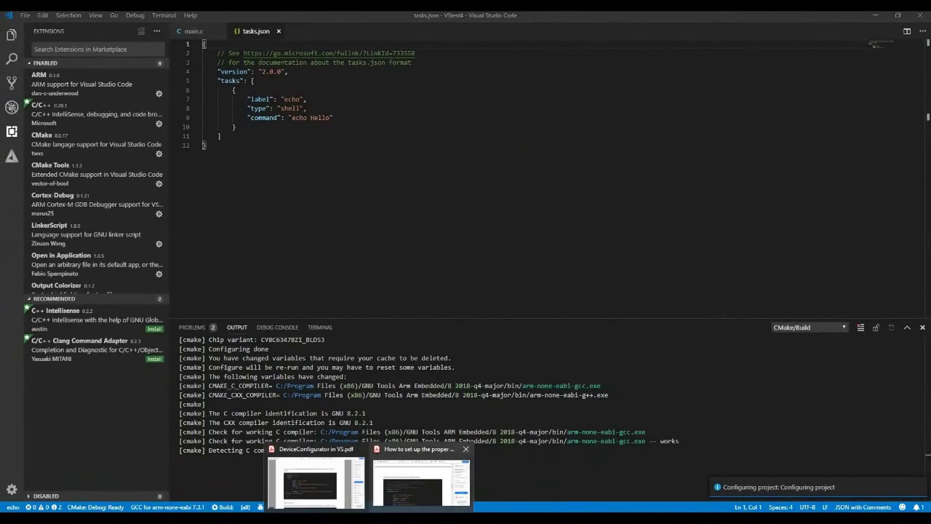
click(345, 488)
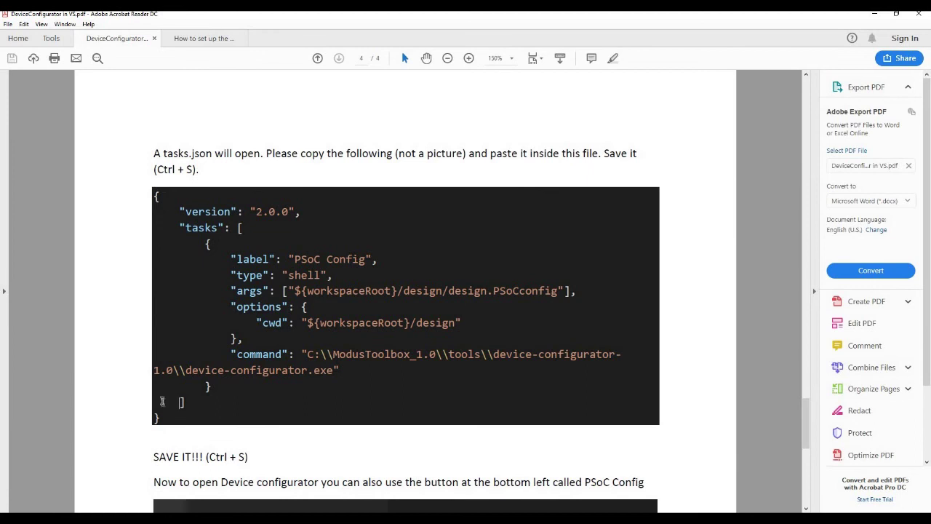
drag(155, 197, 165, 420)
key(ctrl+c)
click(875, 14)
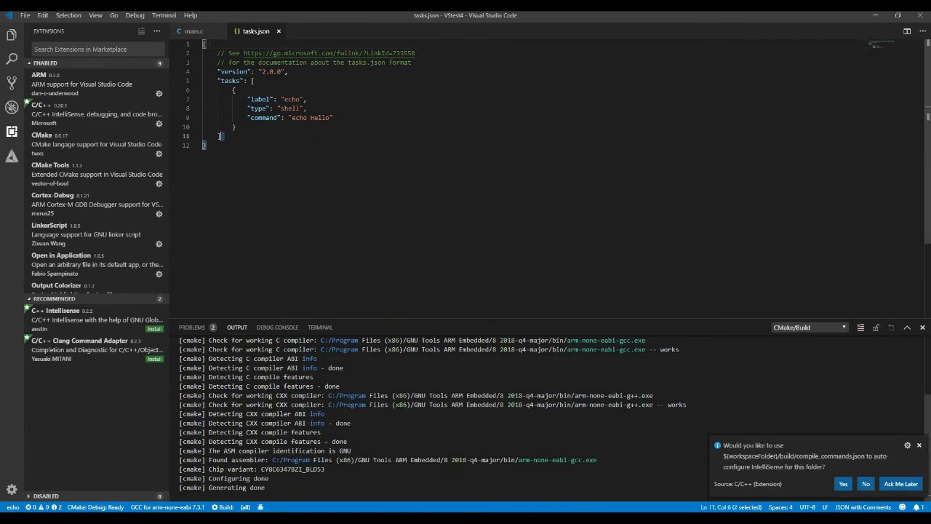
Replace the whole content of tasks.json with the copied PSoC Config task, then save and close the file.
key(ctrl+a)
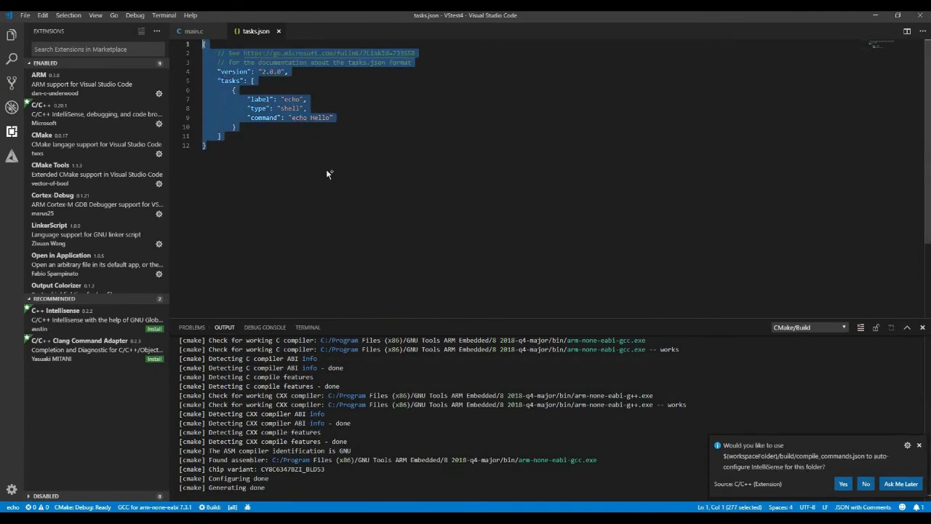
key(ctrl+v)
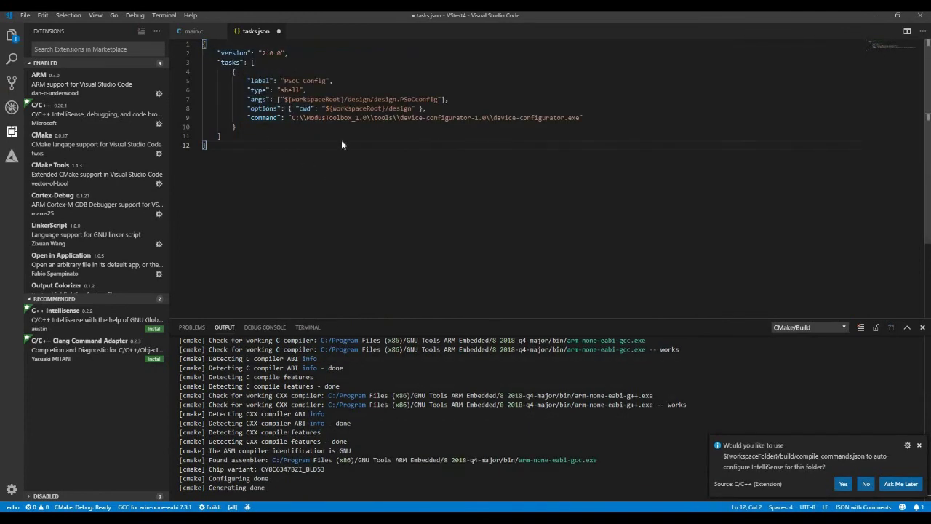
click(280, 31)
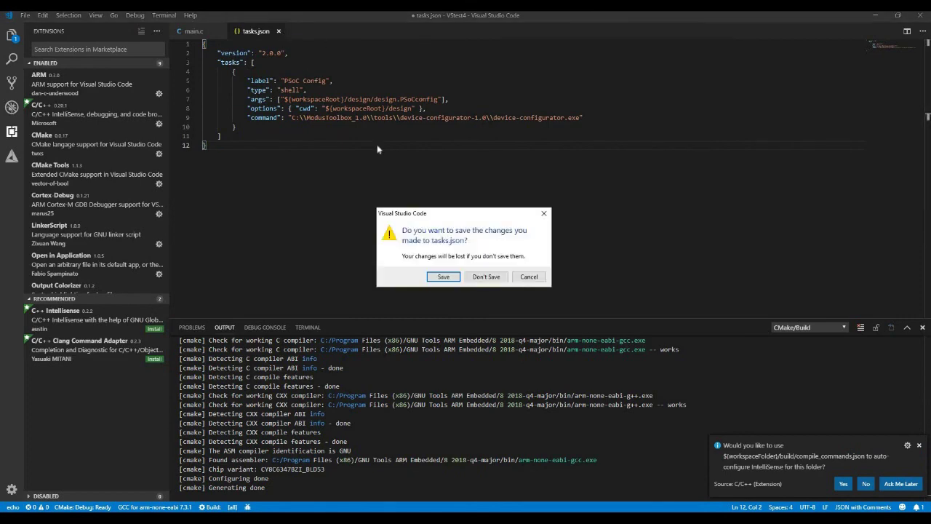
click(445, 277)
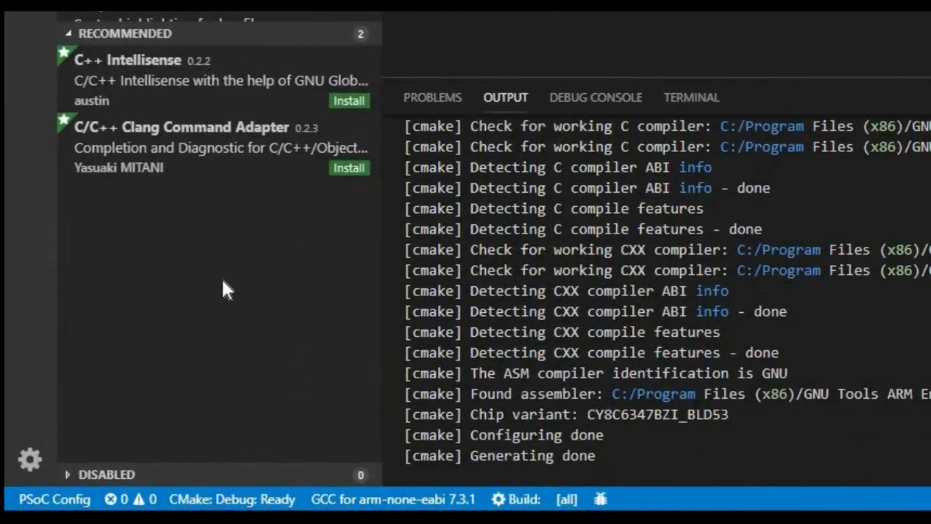
Run the PSoC Config task to open design.PSoCconfig in Device Configurator, then close it and return to main.c.
click(55, 499)
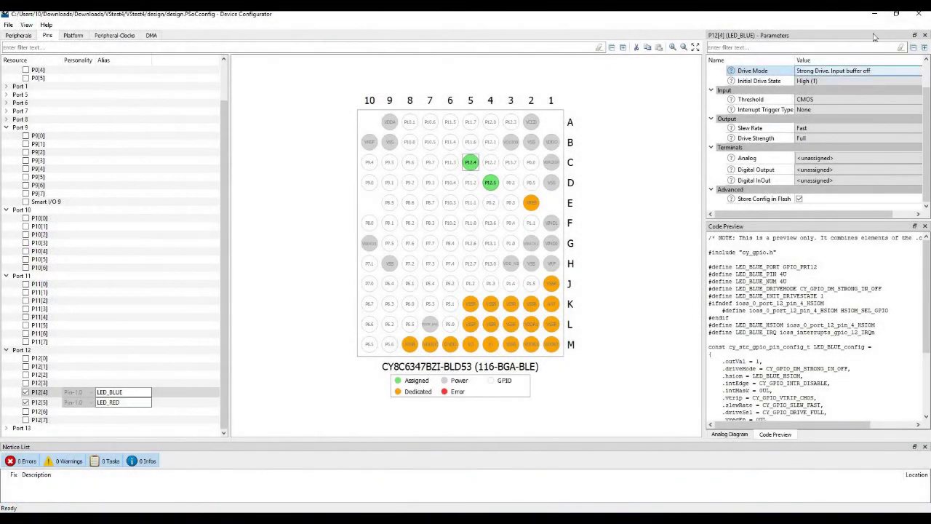
click(919, 14)
click(588, 154)
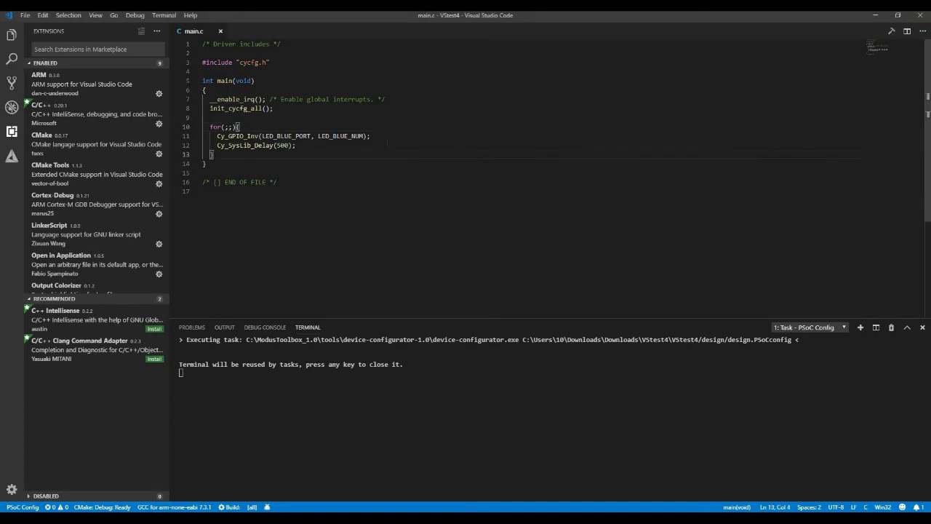